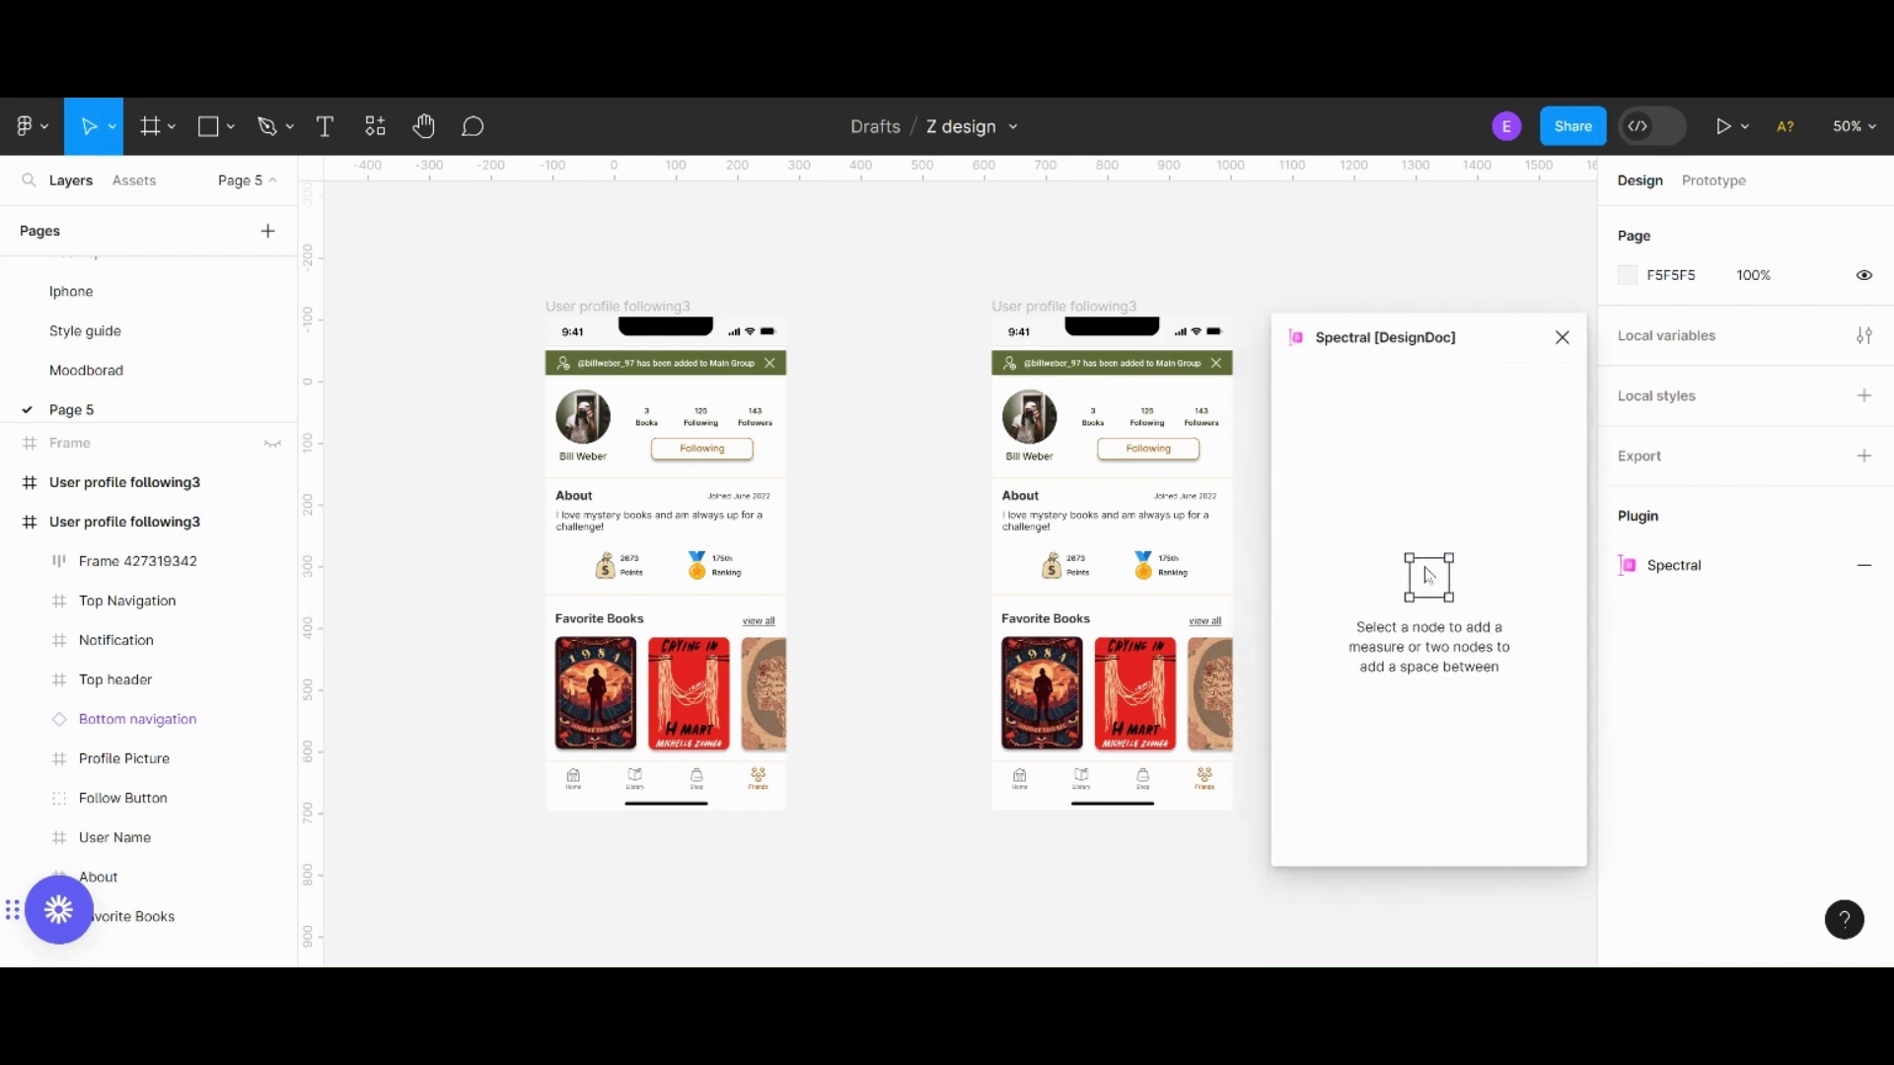
Step: Add height and width measurements to the second profile screen's top navigation, and size and spacing measurements to its stats row
click(1080, 355)
click(1386, 843)
click(1134, 422)
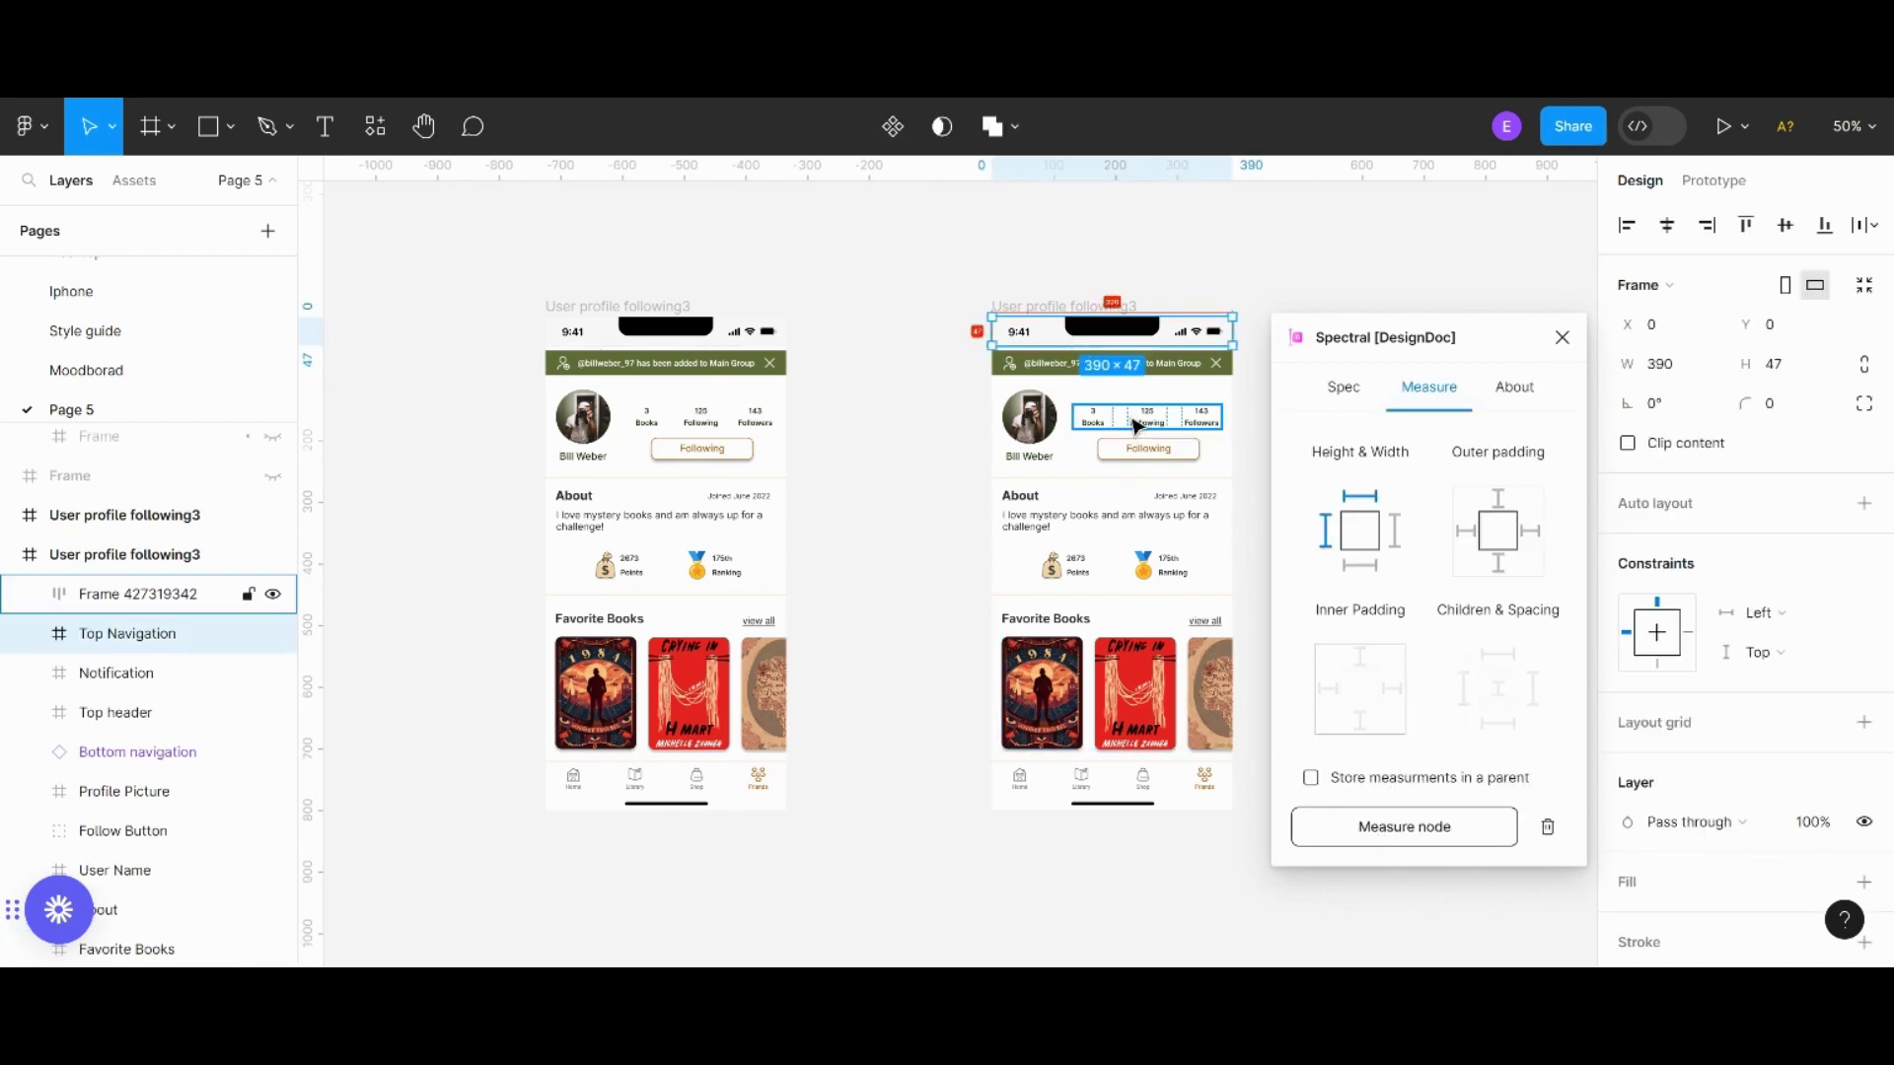
click(1164, 582)
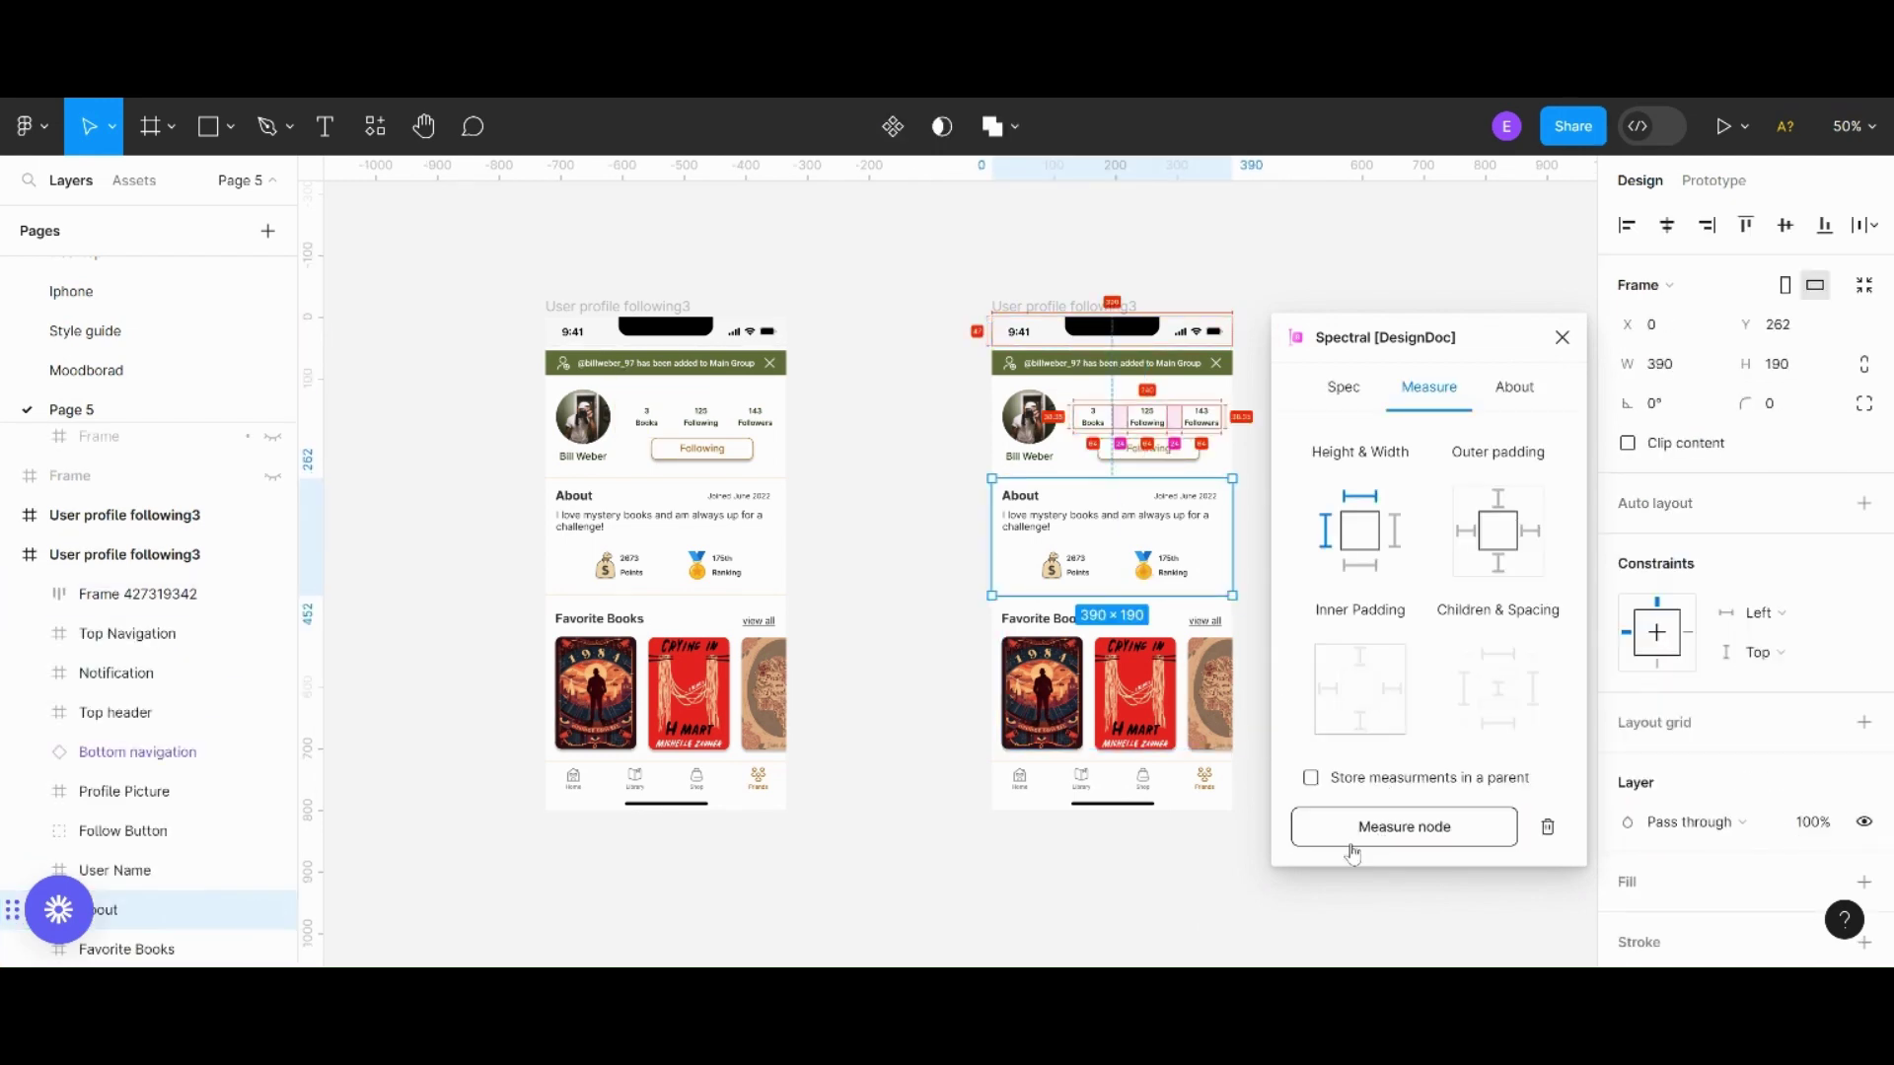
Step: Add height and width measurements to the About section, profile picture and Favorite Books section of the first profile screen
click(701, 503)
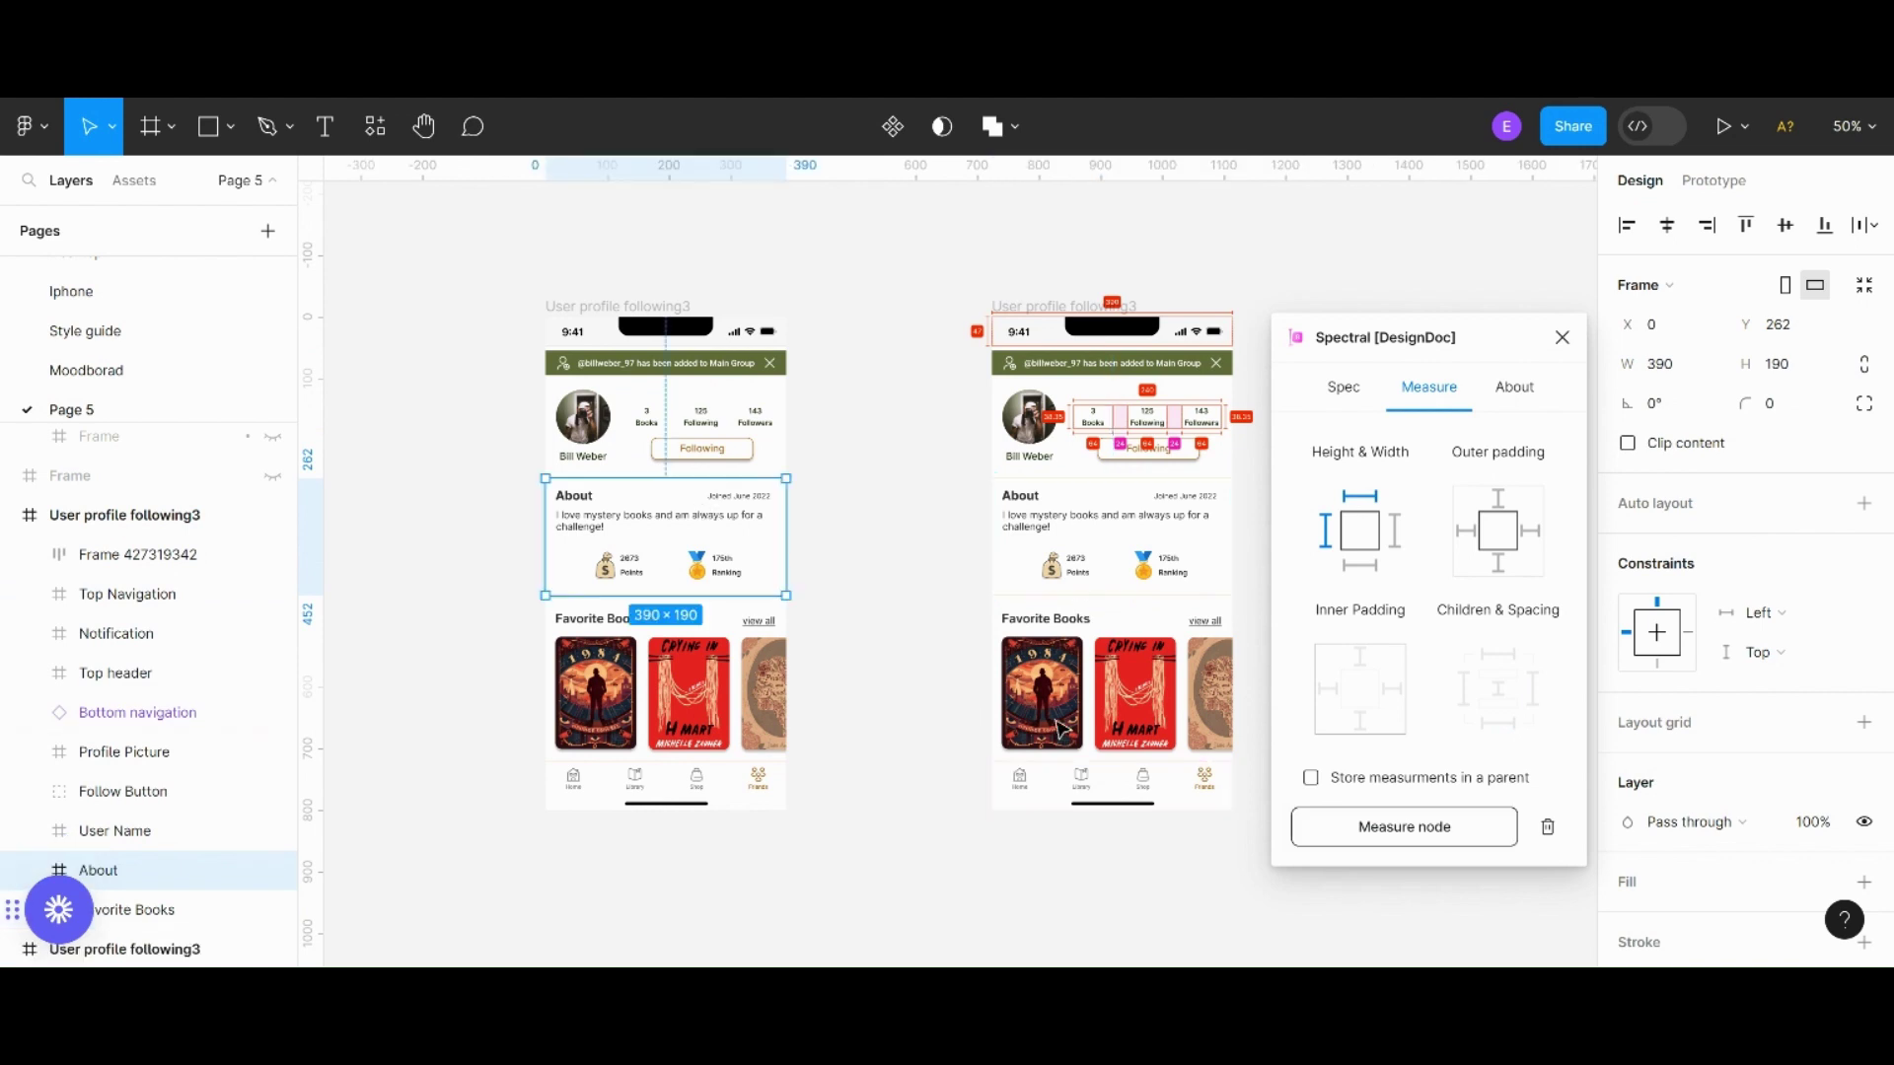
click(1368, 849)
click(651, 335)
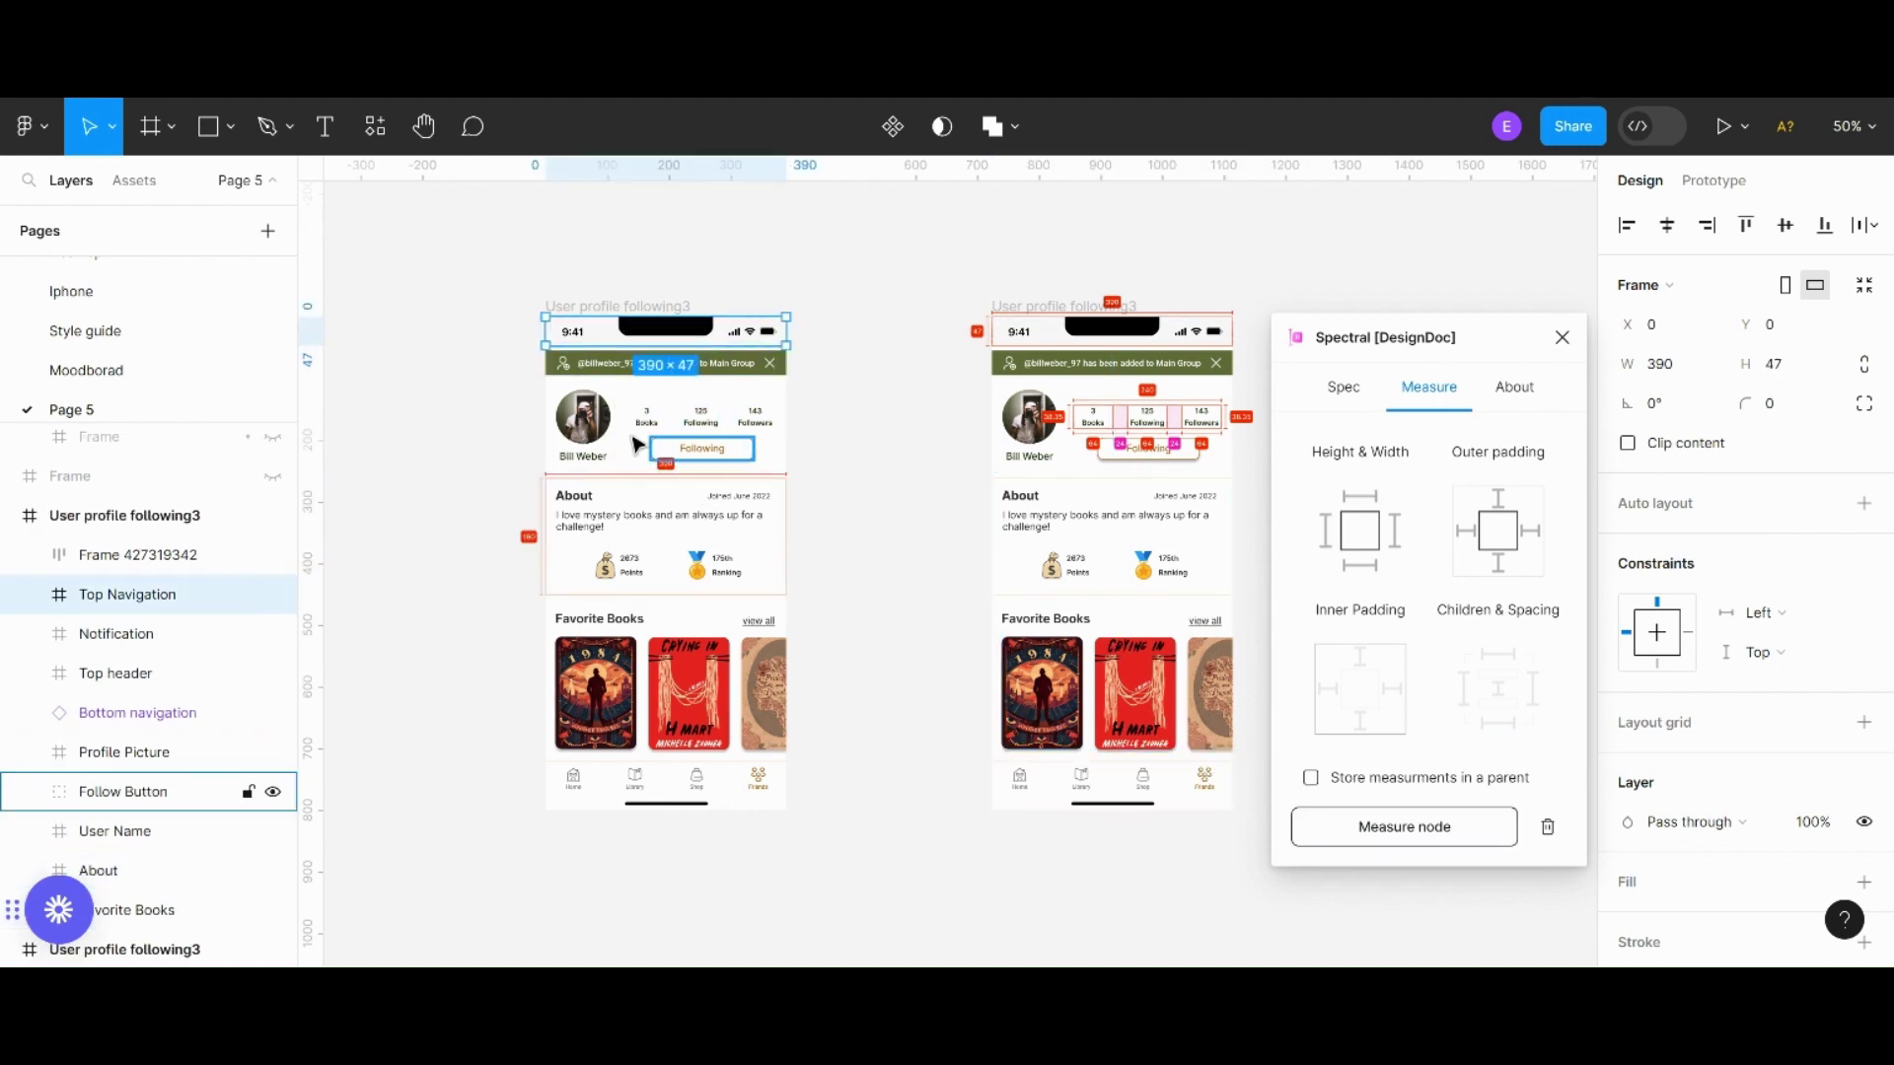
click(583, 416)
click(1381, 827)
click(681, 717)
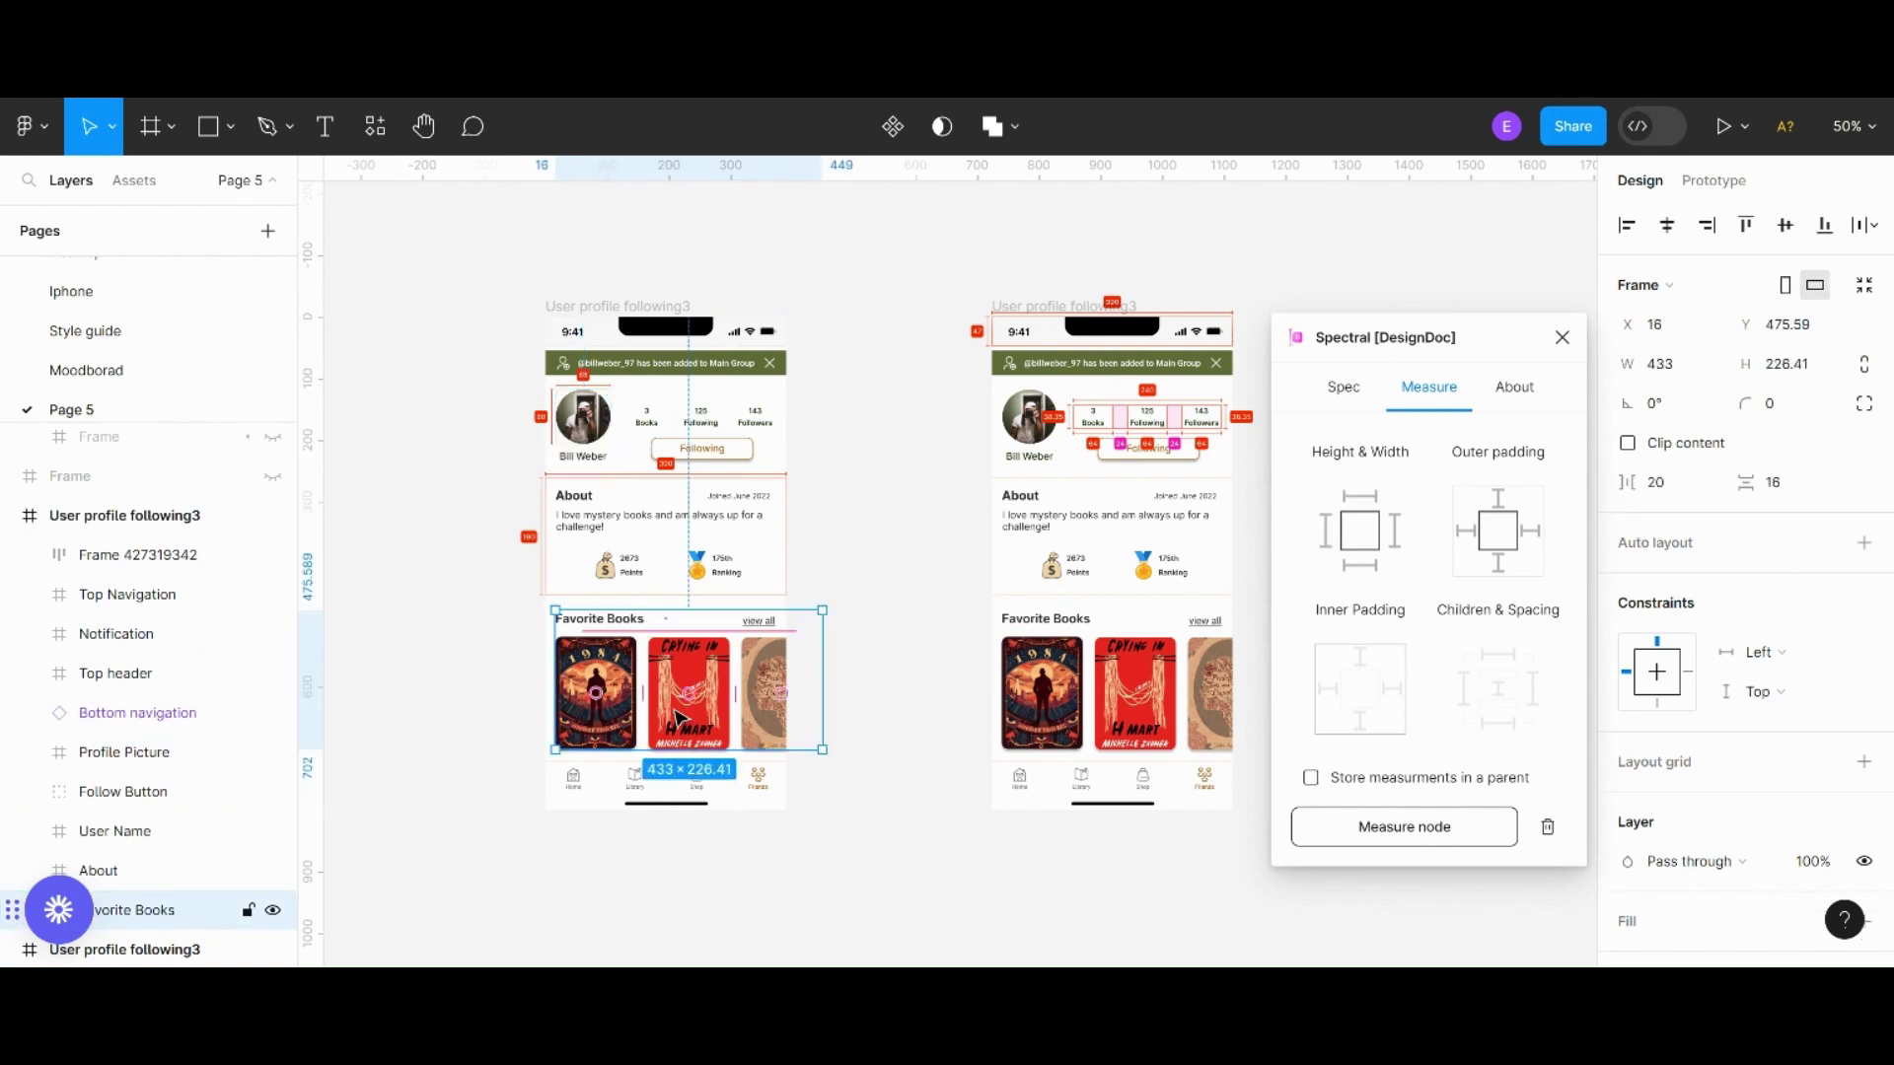
click(1395, 837)
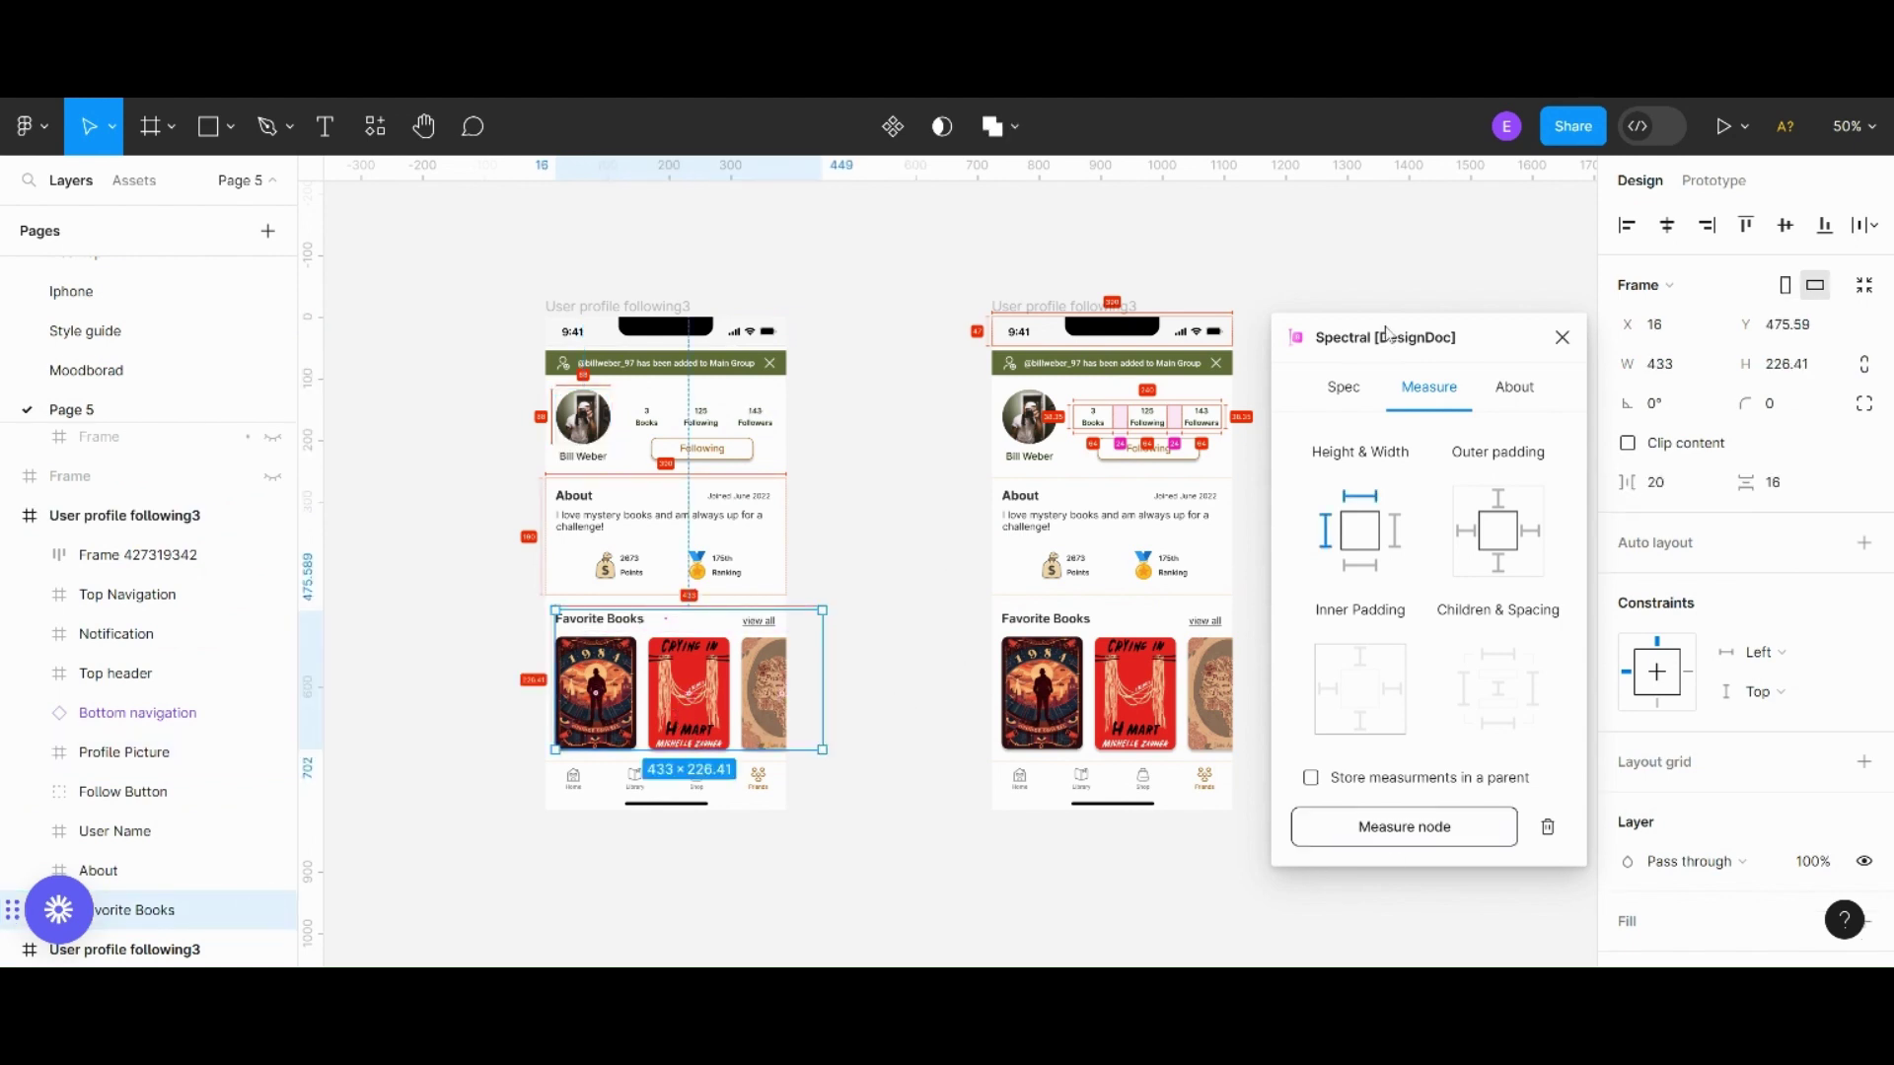
Step: Close the Spectral plugin window and return to the canvas with nothing selected
drag(1494, 345, 1551, 307)
click(1606, 296)
click(1408, 419)
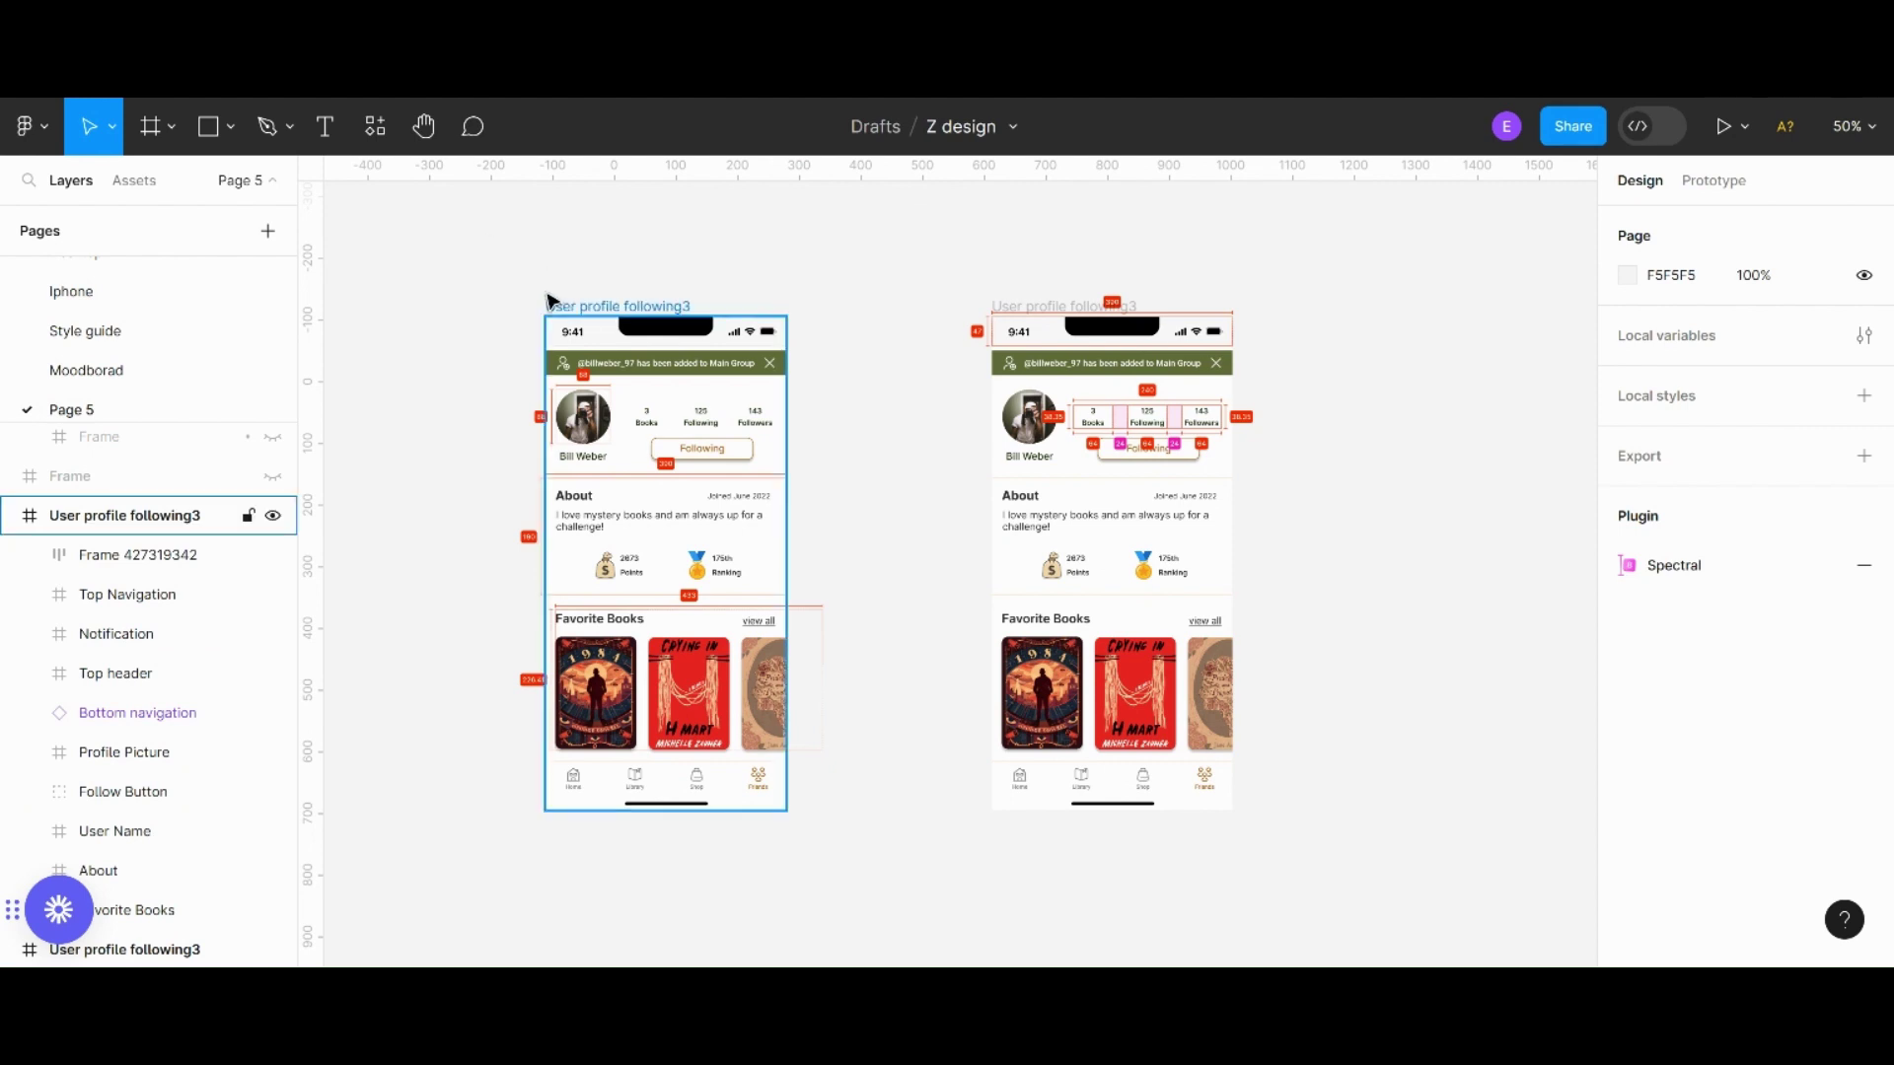
Step: Try to move both profile screens together with their measurement marks
drag(523, 273, 1273, 873)
drag(1041, 548, 1341, 624)
key(ctrl+z)
click(902, 254)
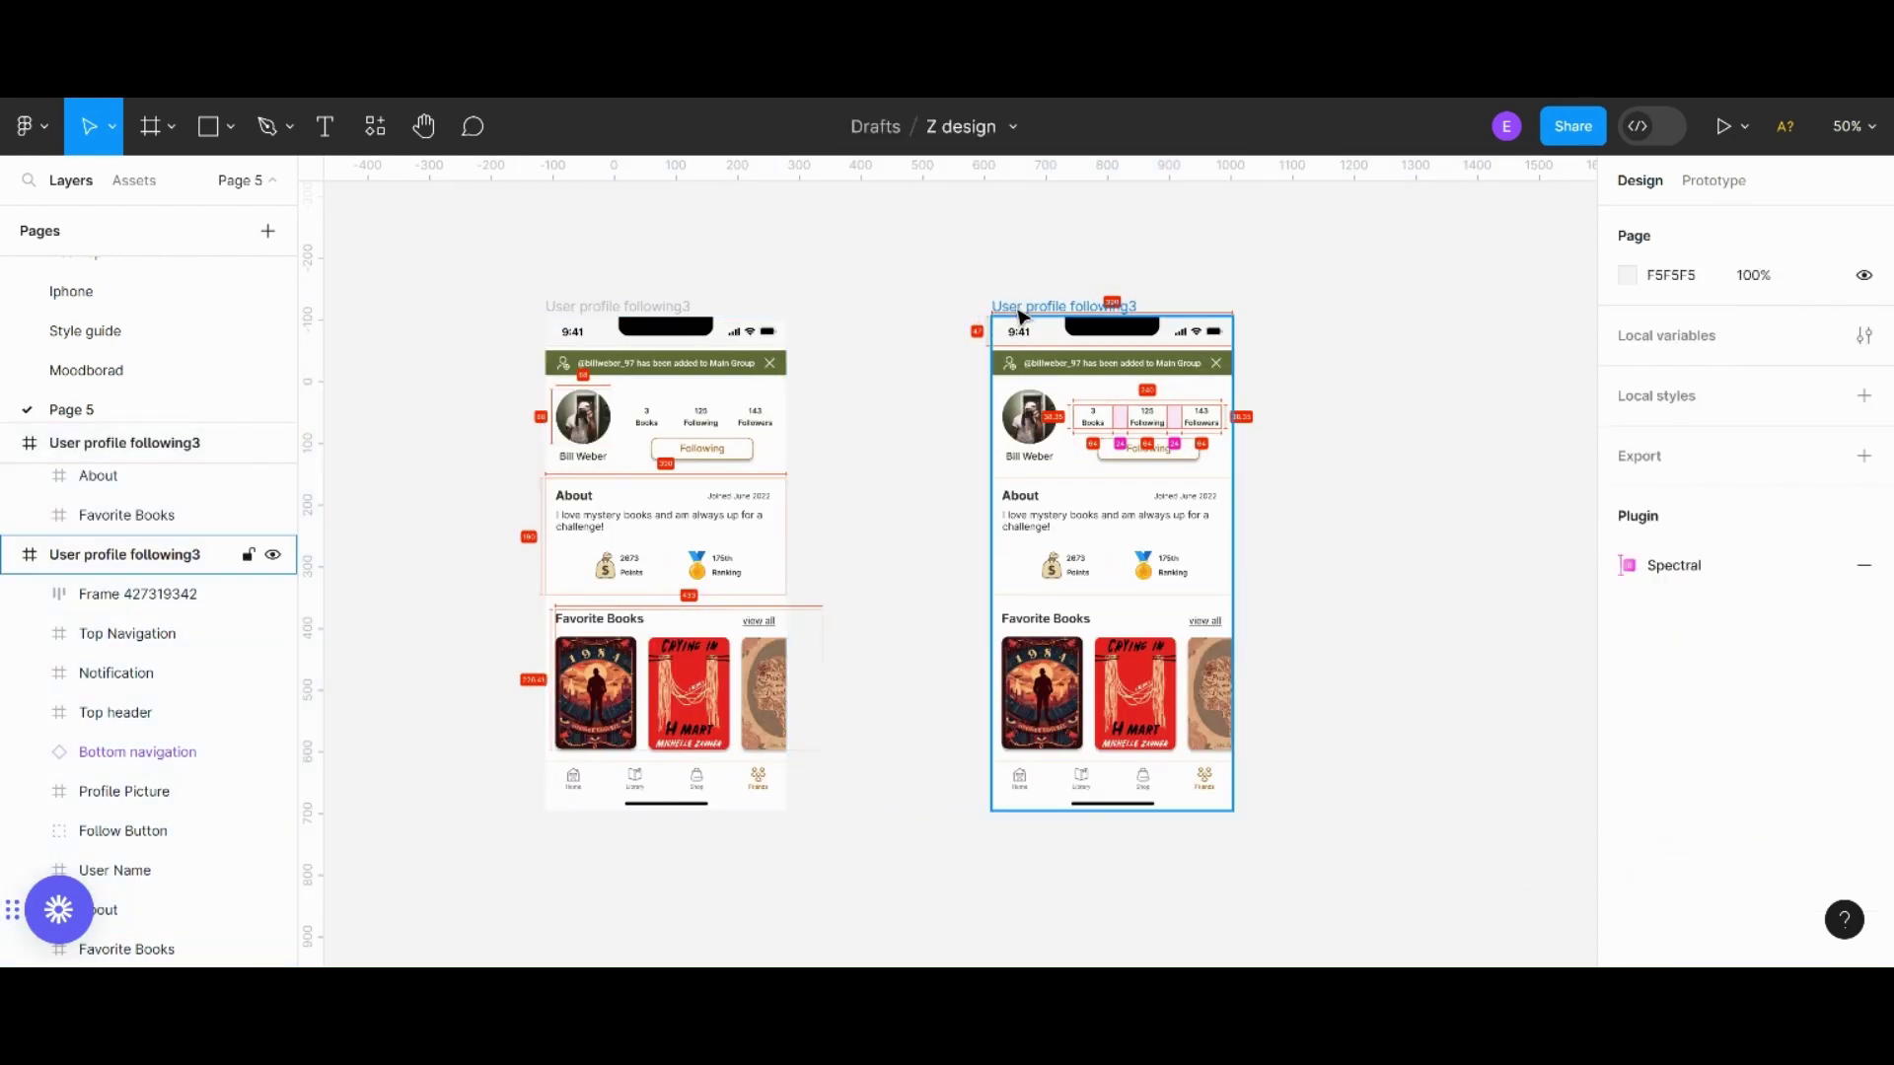
Step: Try moving the second profile screen down and selecting the measurement marks left behind on the canvas
drag(1000, 368, 1023, 589)
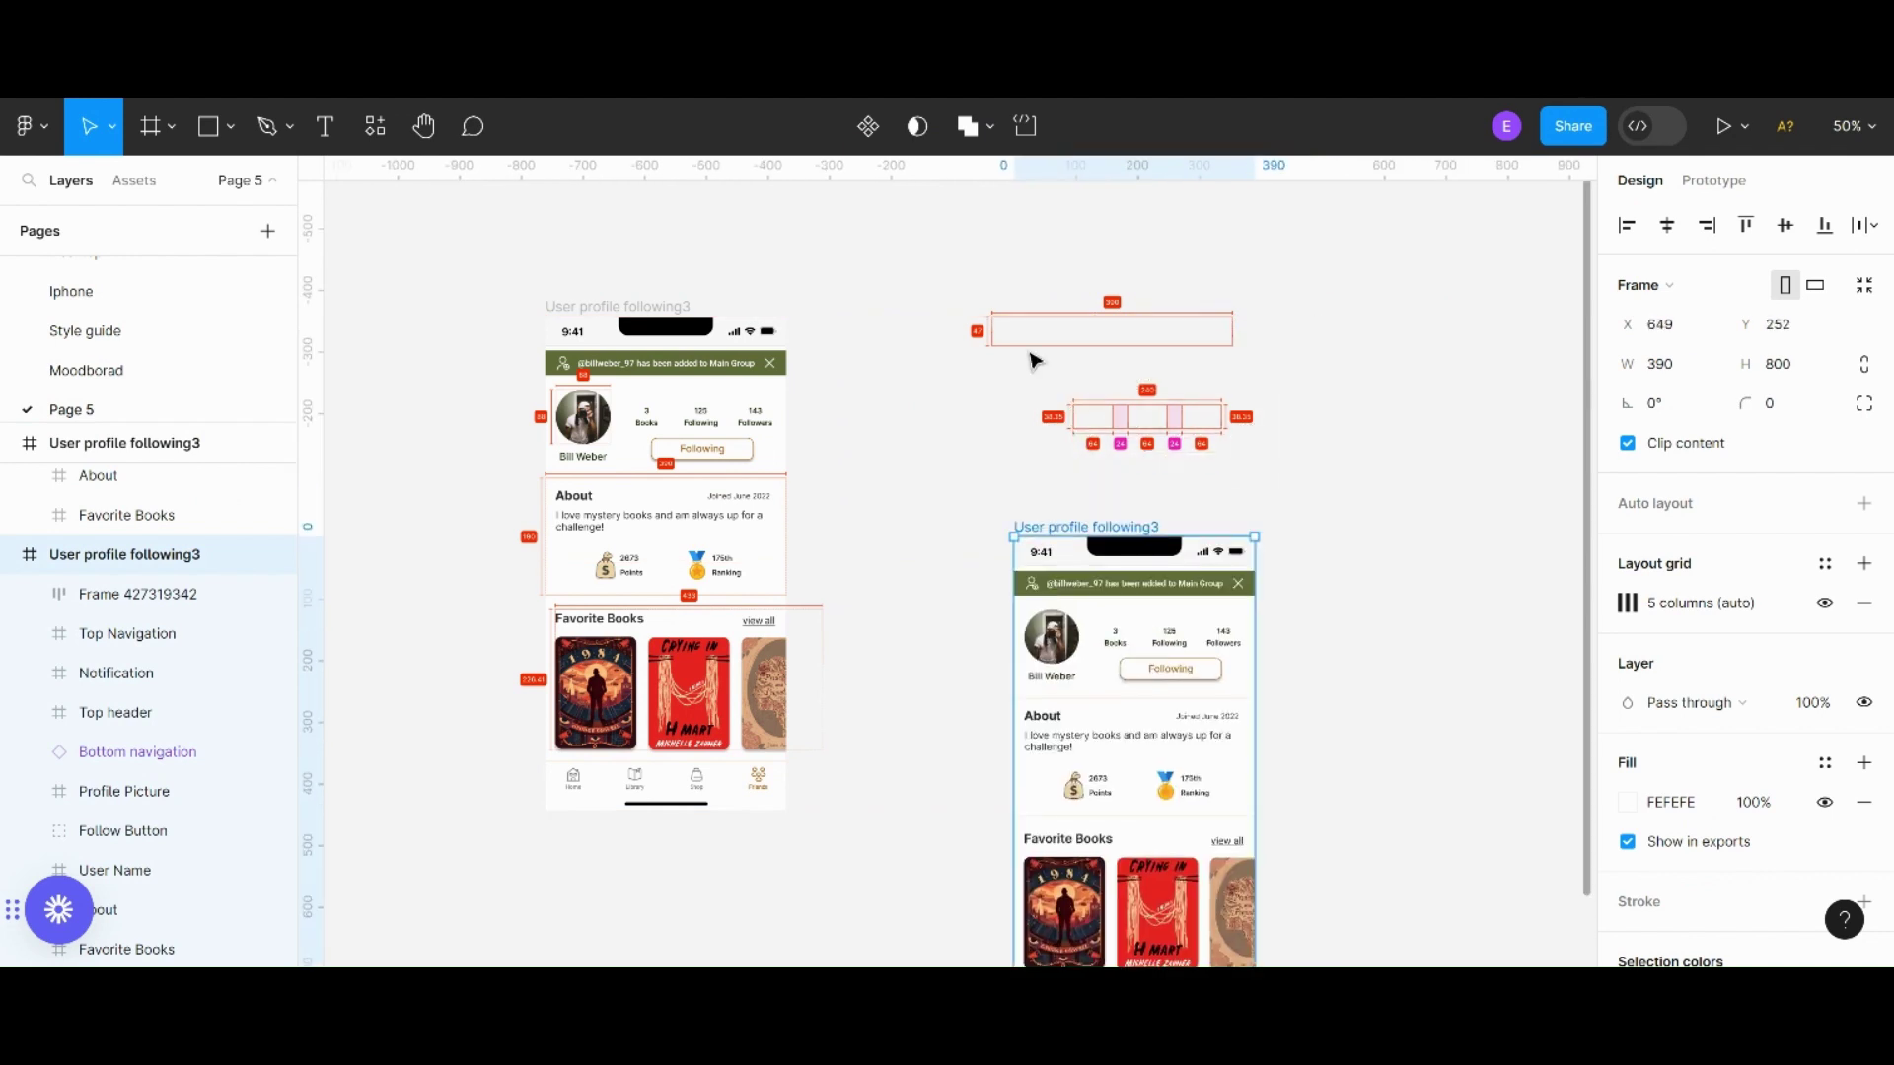
drag(947, 303, 1350, 486)
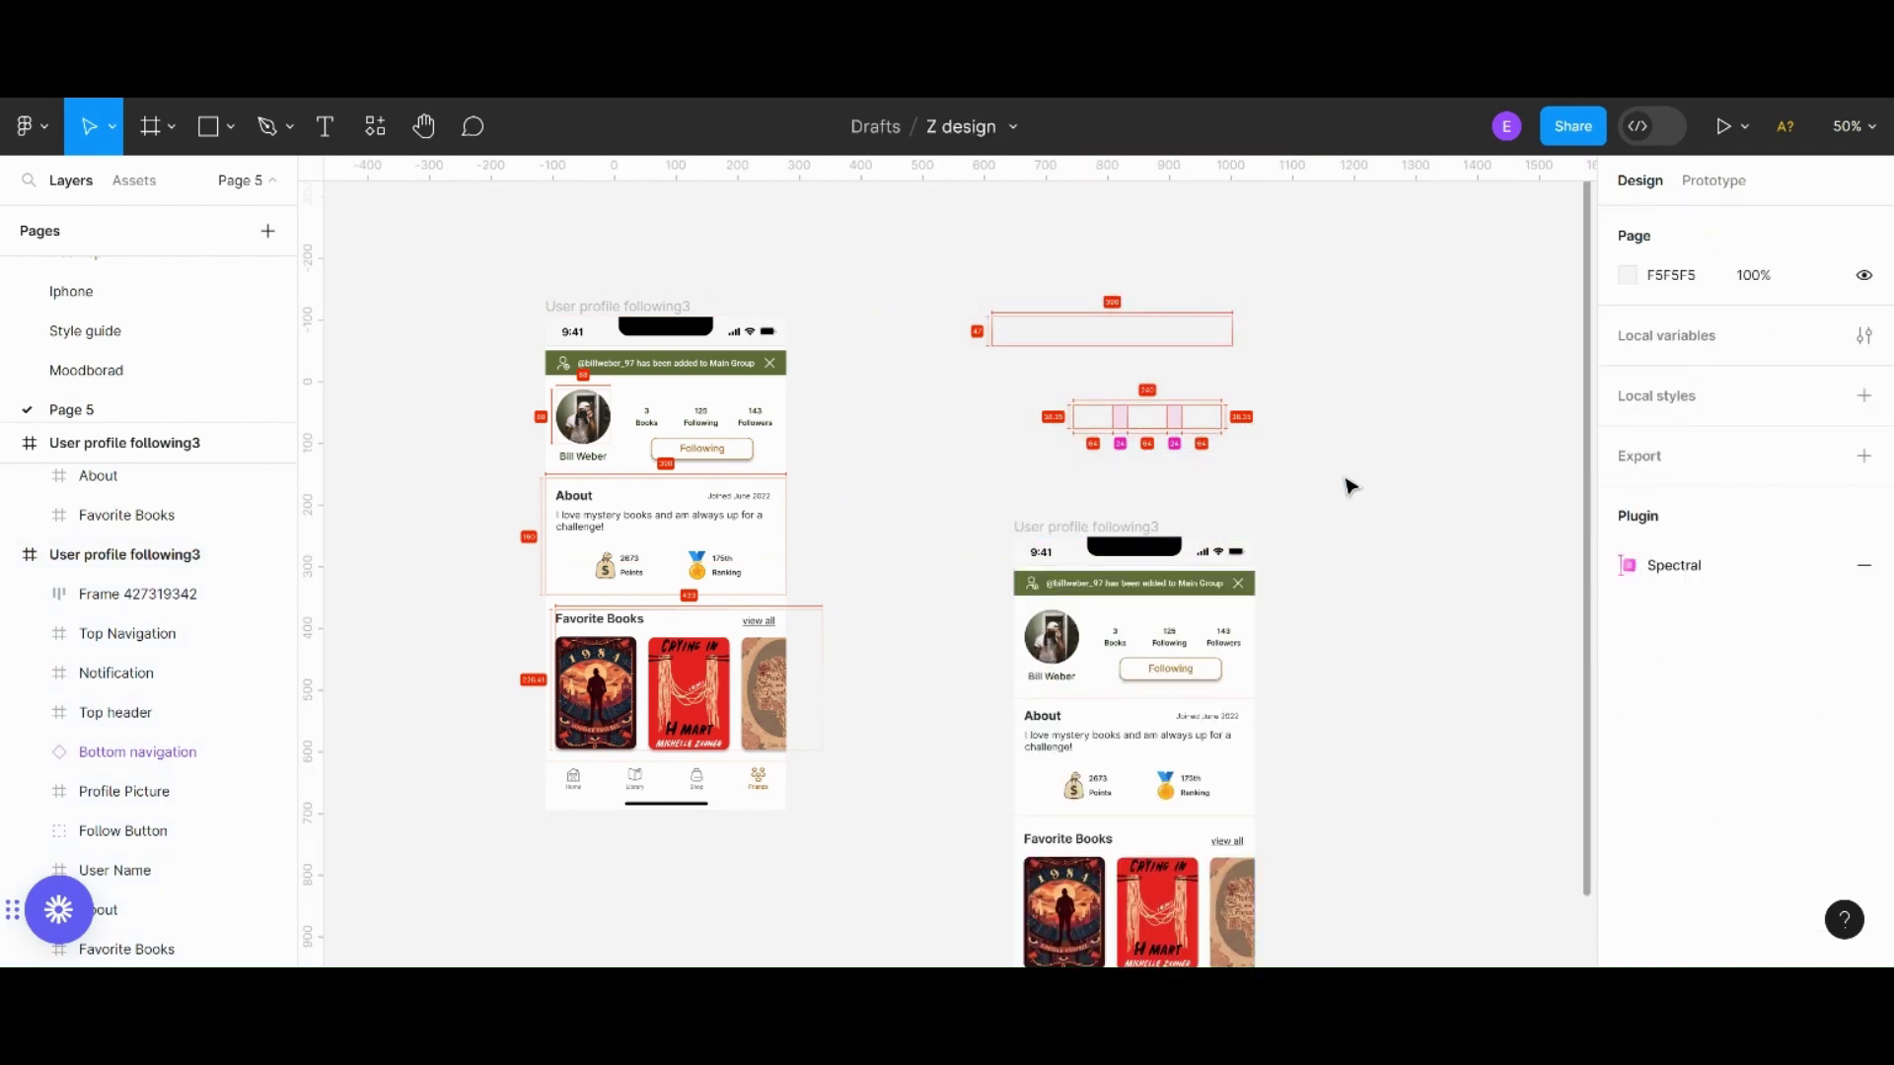
key(ctrl+z)
key(ctrl+z)
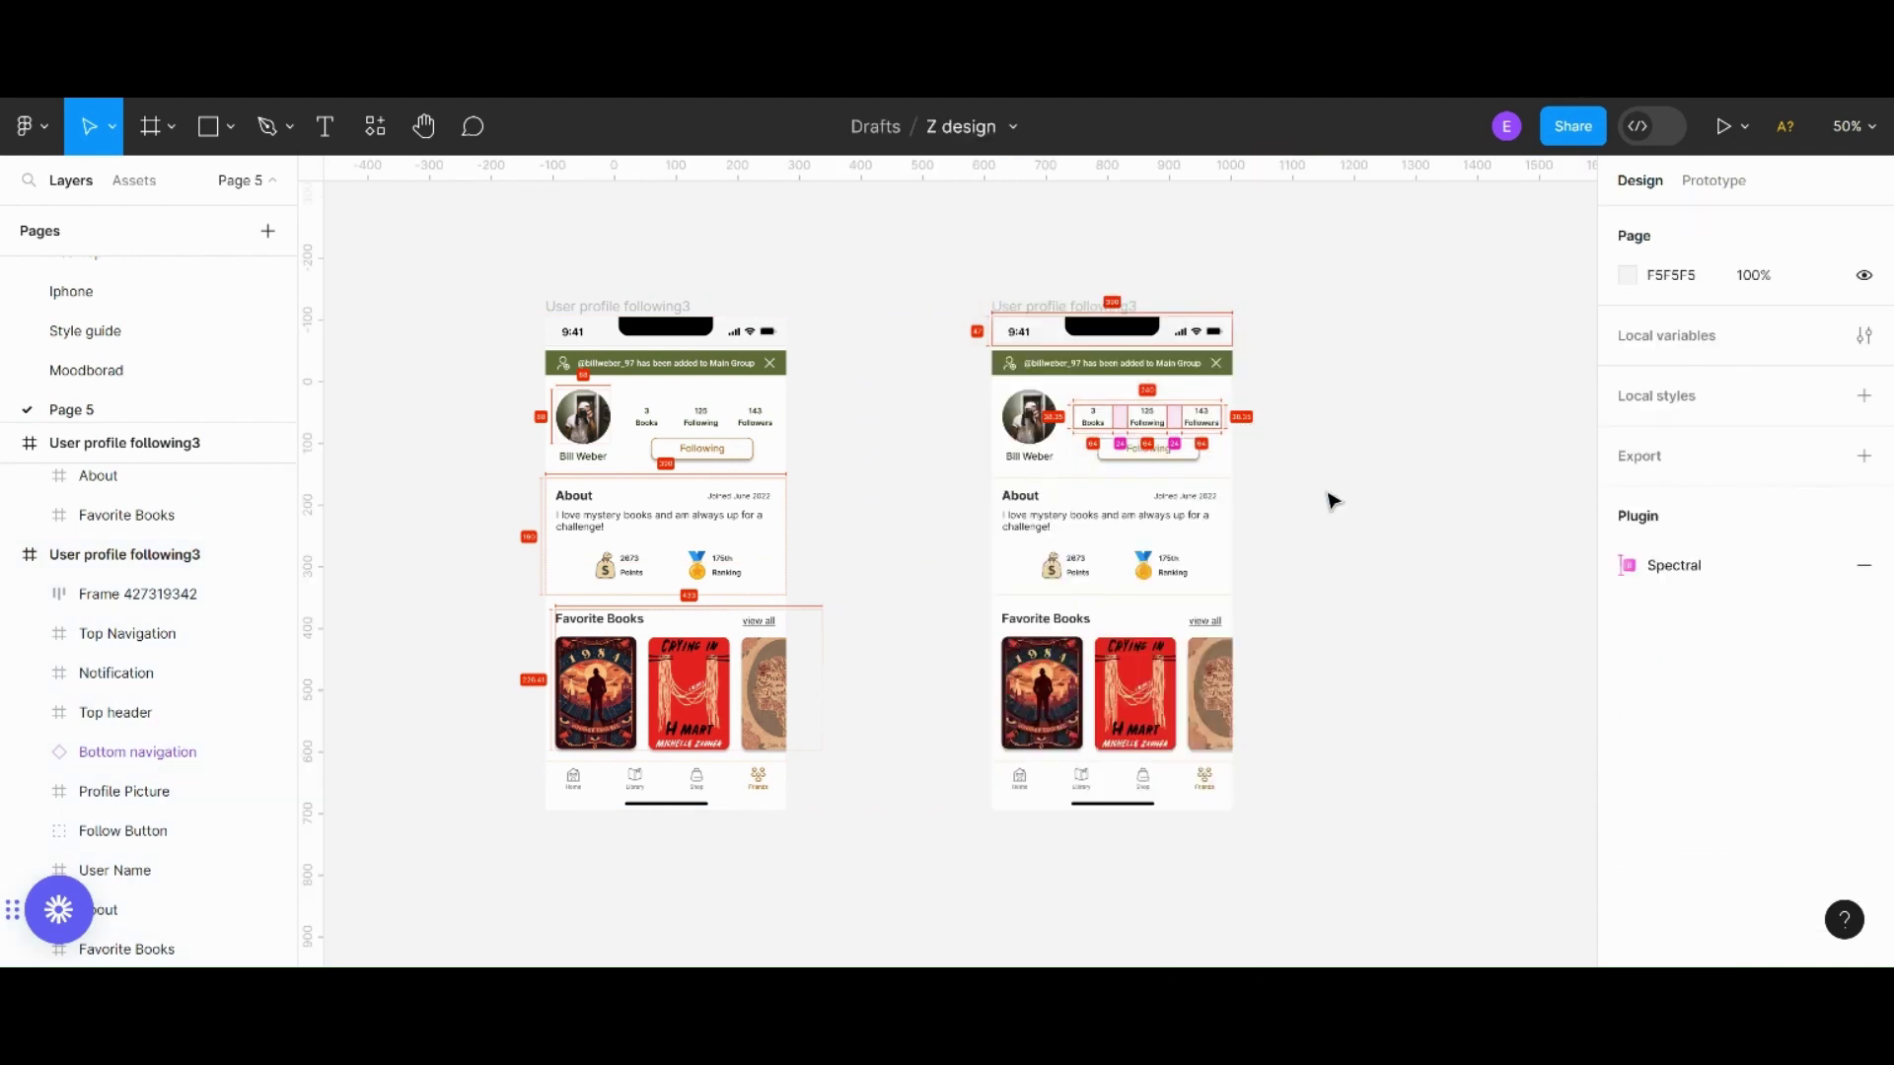
Step: Move the second profile screen below its measurements again and try to pick up the loose marks above it
click(1112, 306)
key(ctrl+shift+z)
click(1091, 309)
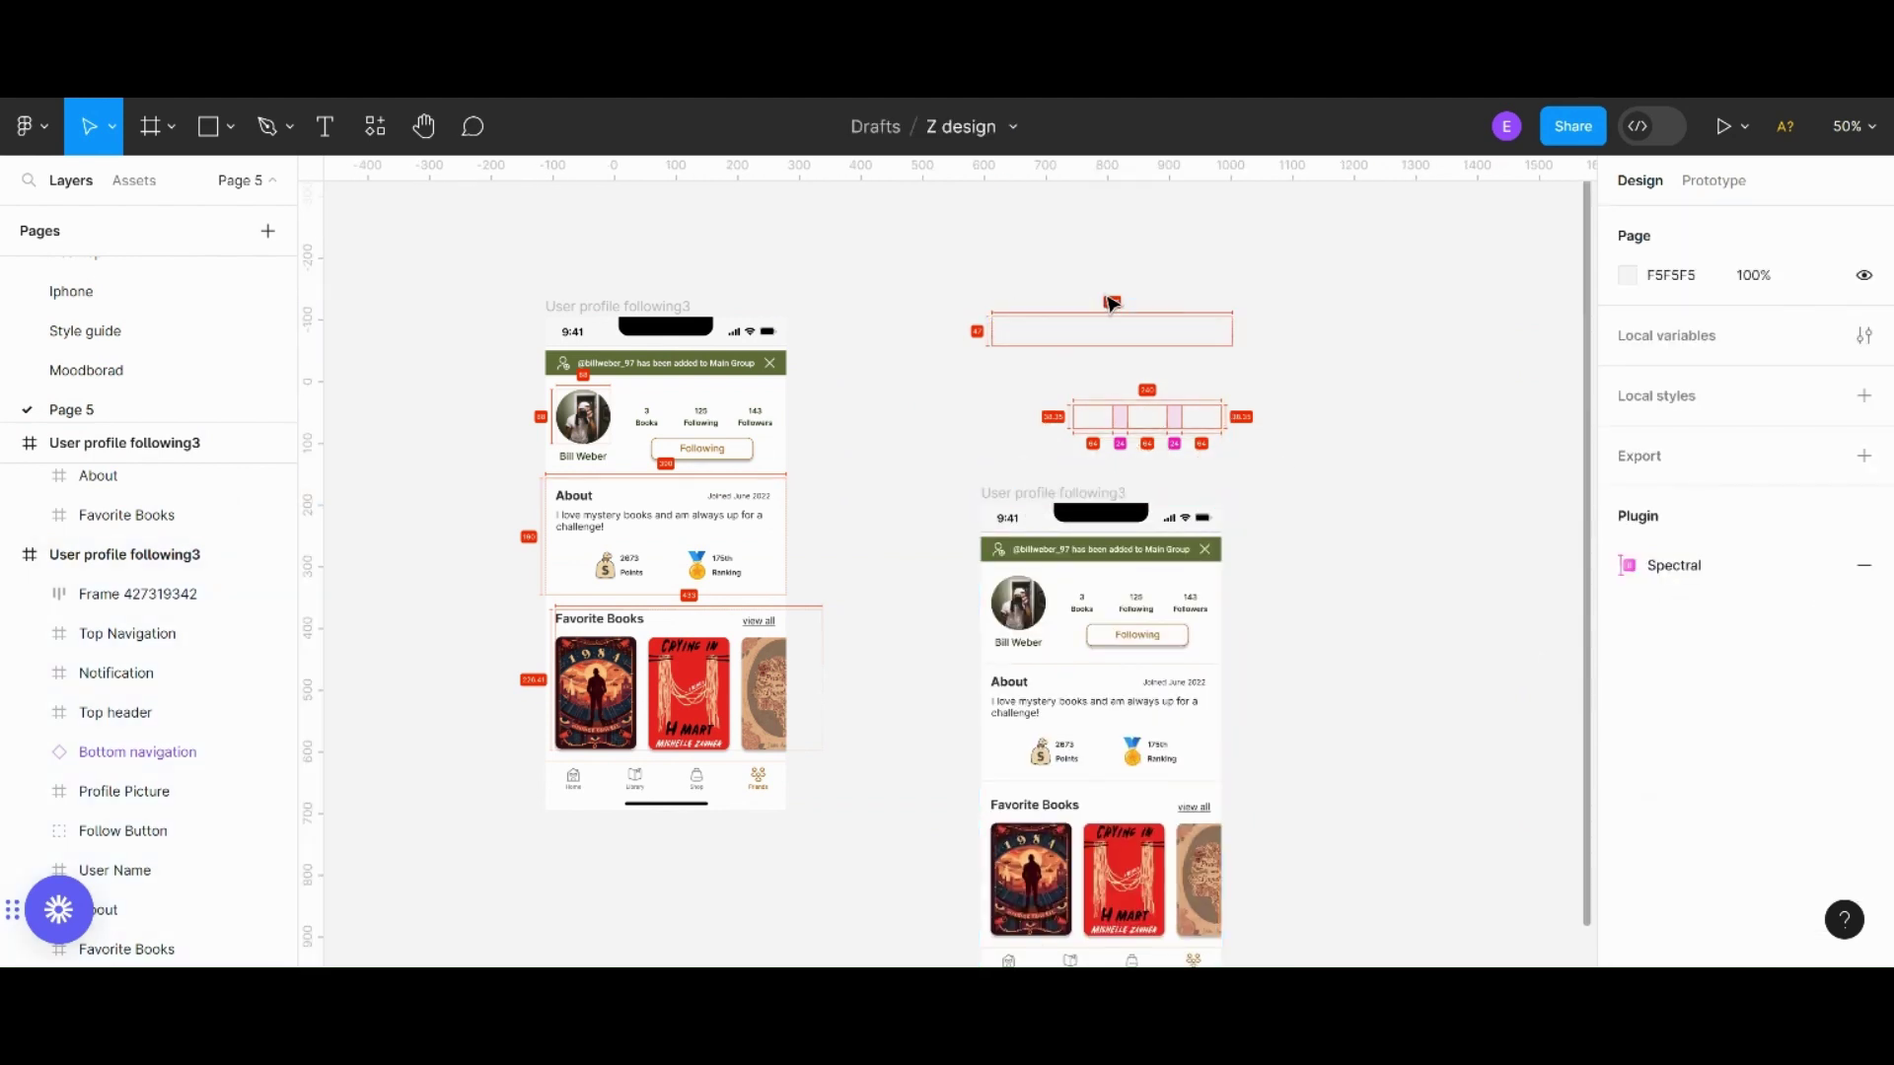
mouse_move(1092, 330)
mouse_down()
mouse_move(1306, 461)
mouse_move(1072, 328)
mouse_up()
drag(1002, 270, 1315, 407)
mouse_move(1042, 294)
mouse_down()
mouse_move(1425, 507)
mouse_move(1430, 478)
mouse_move(1445, 492)
mouse_up()
Step: Shift the second profile screen back up toward its measurement marks, and undo its moves
click(1120, 490)
drag(1115, 491, 1116, 394)
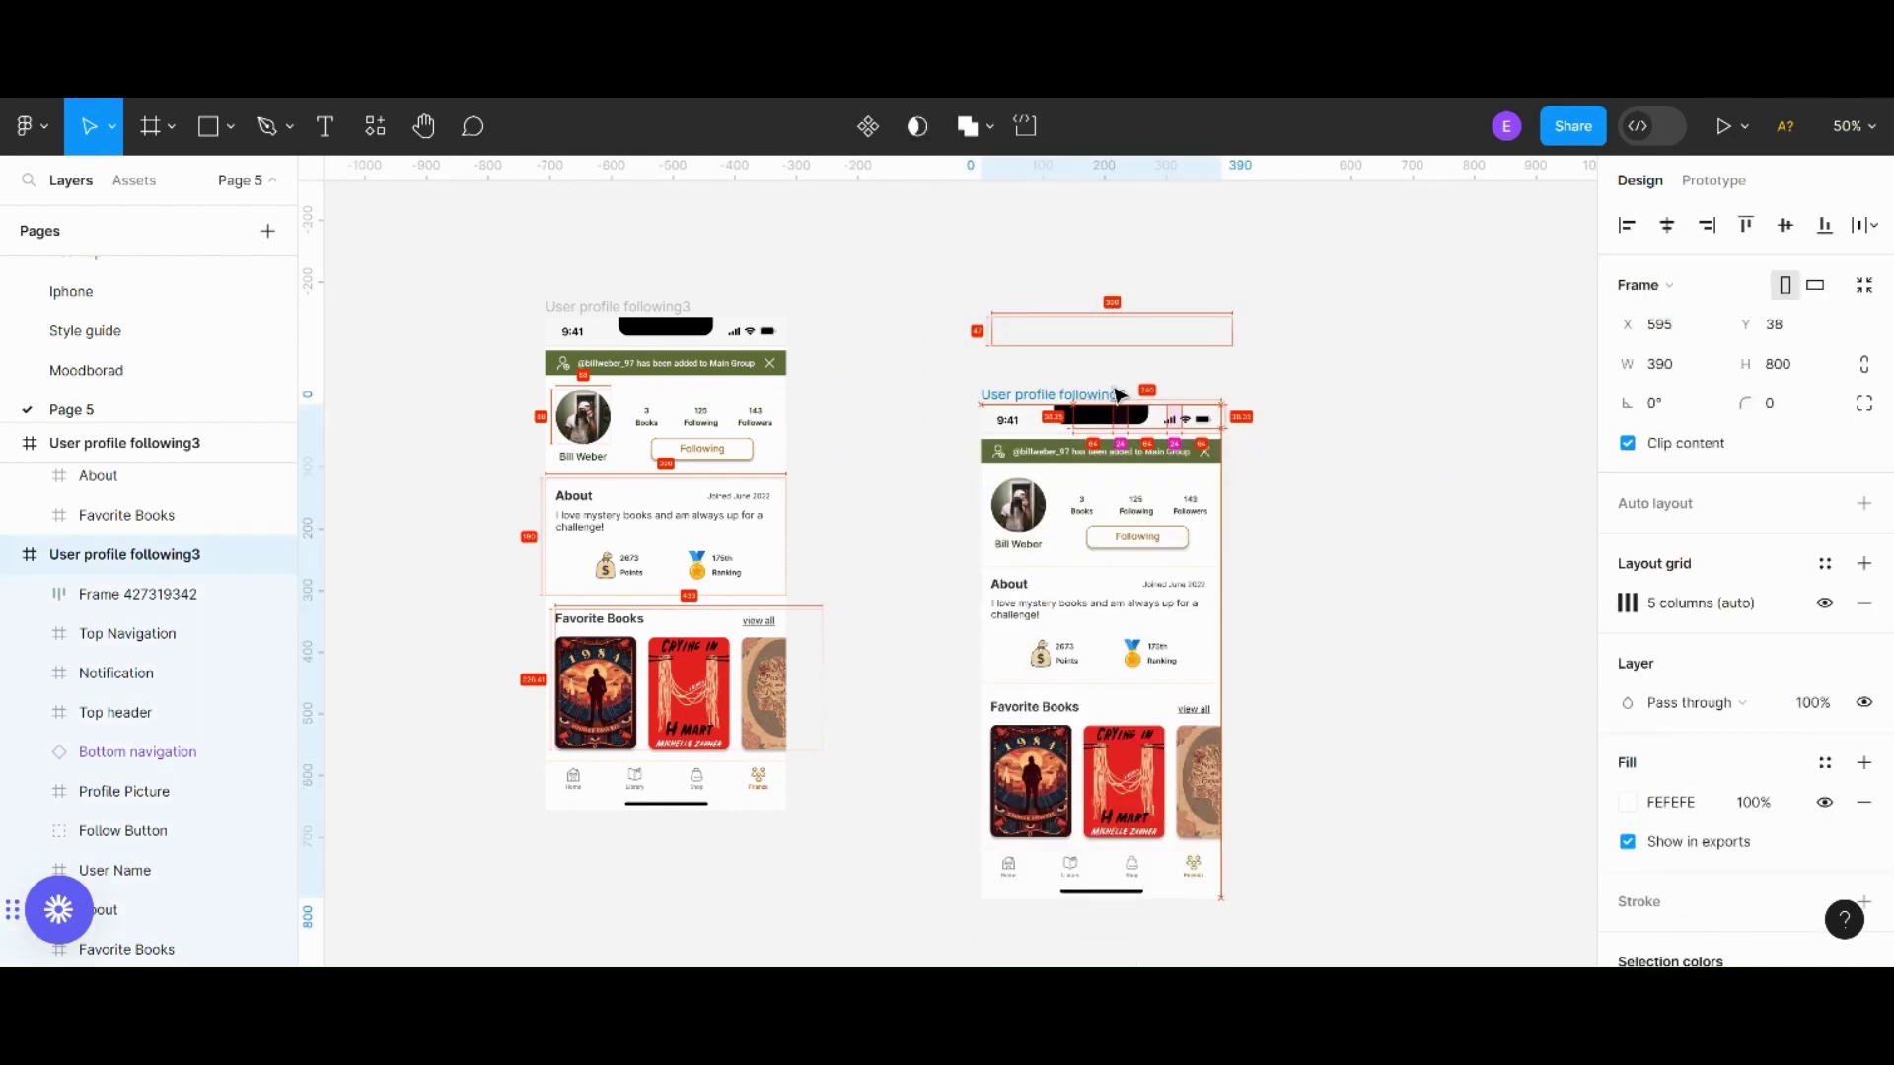
key(ctrl+z)
key(ctrl+z)
key(ctrl+z)
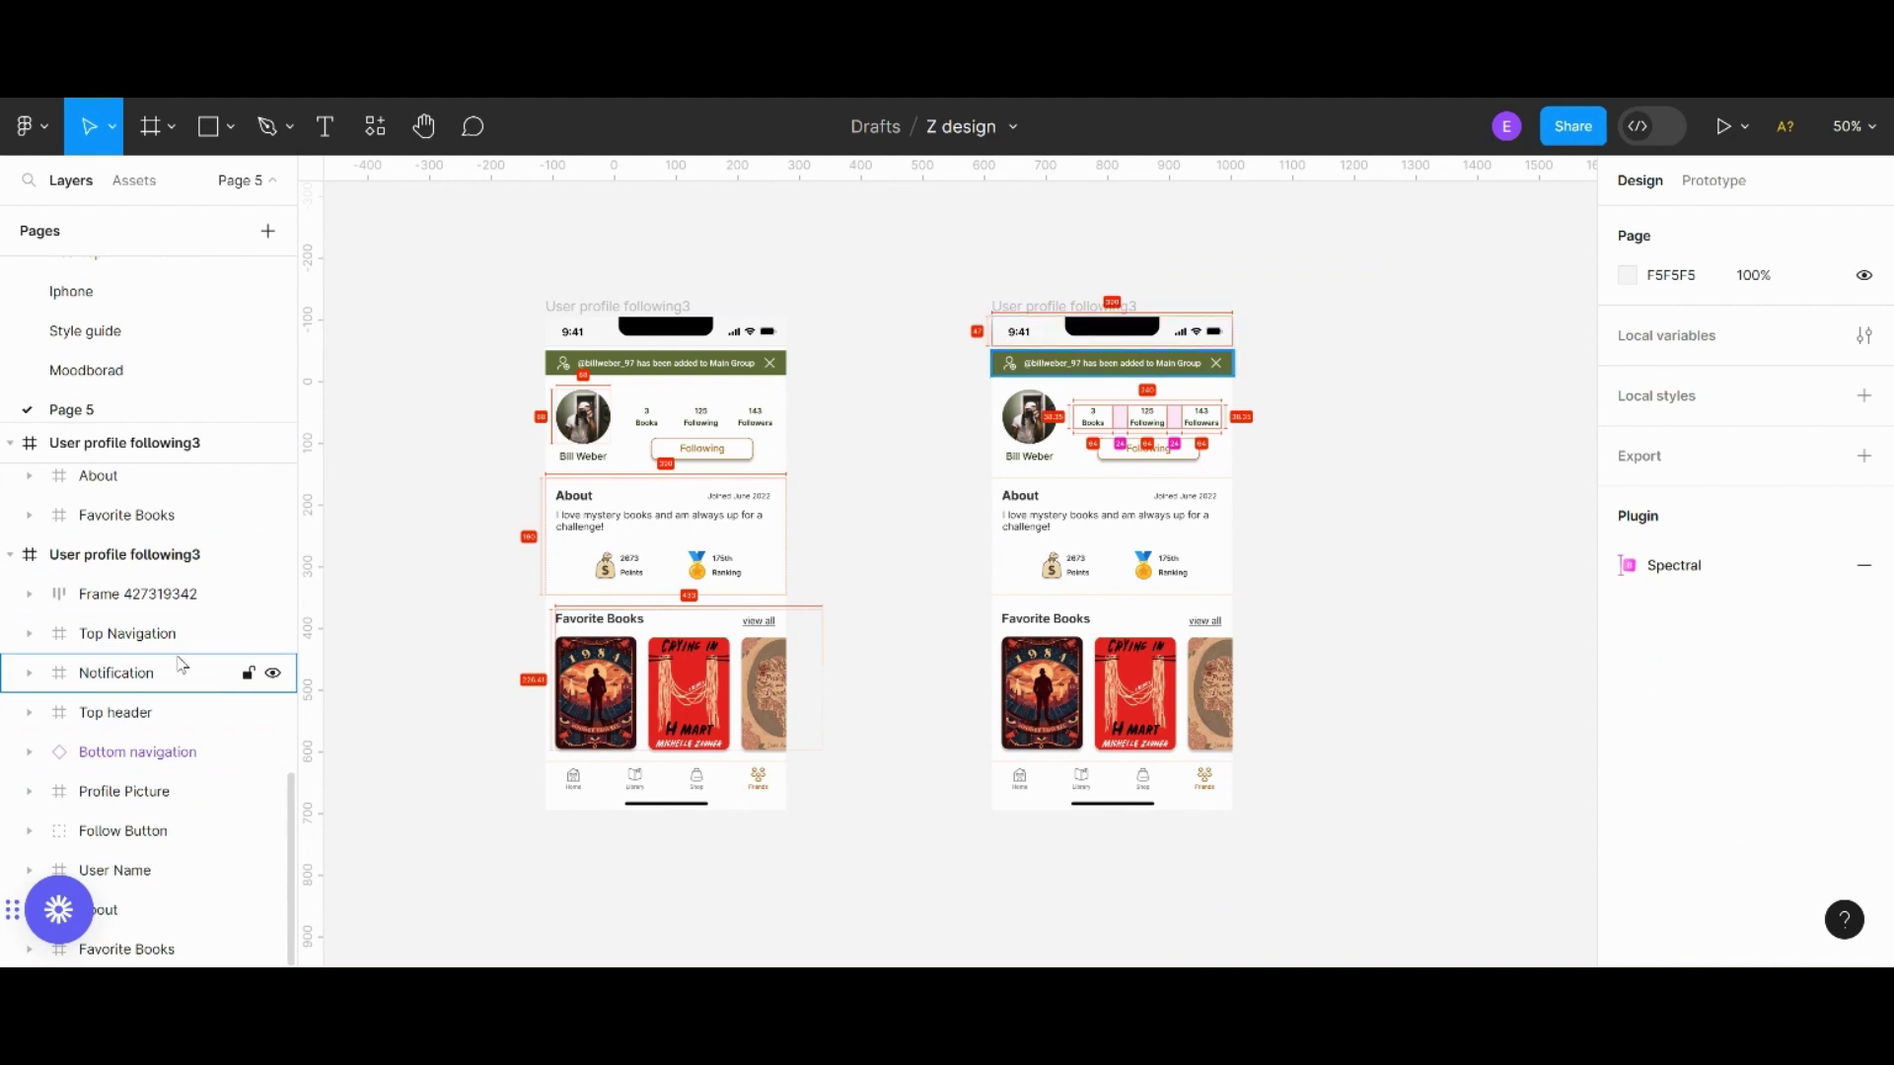
Step: Find the Container group that holds the measurements in the layer list, collapse it and unlock it
scroll(180, 673, up, 8)
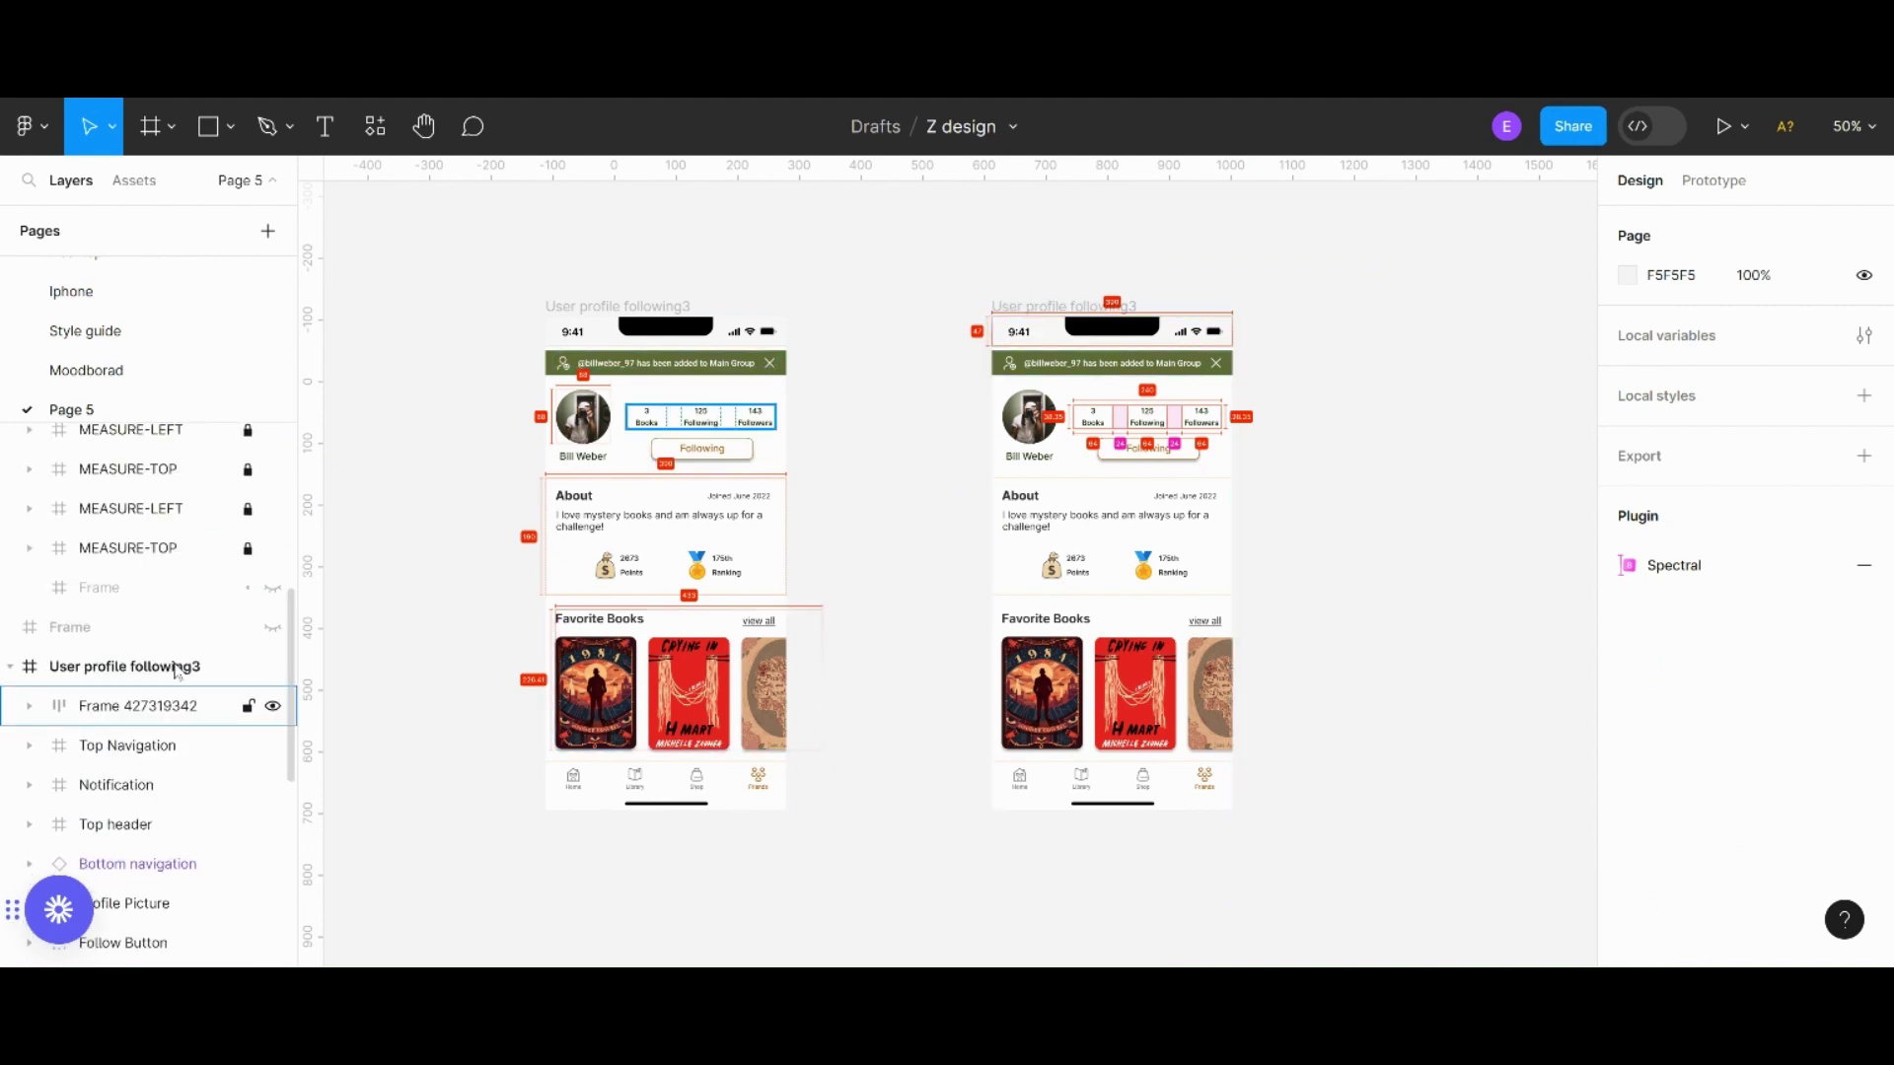
scroll(178, 676, up, 5)
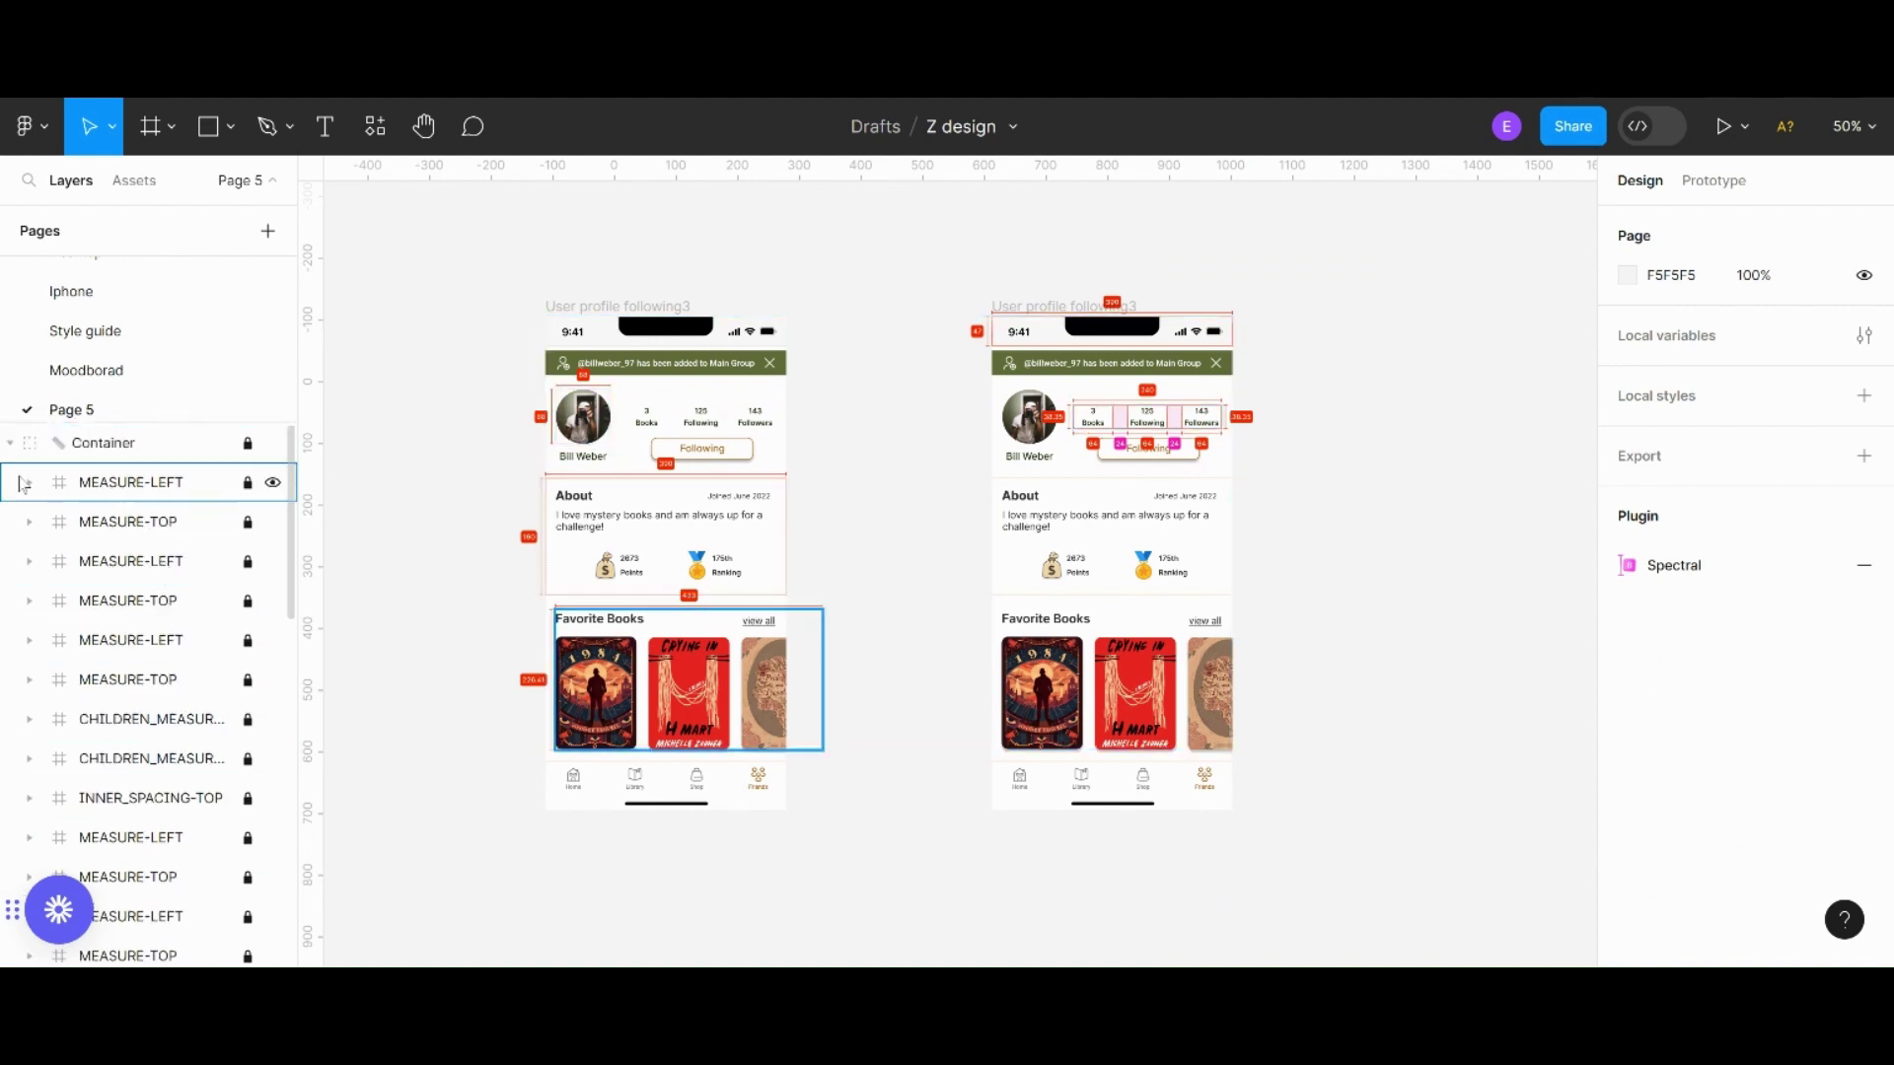
click(10, 443)
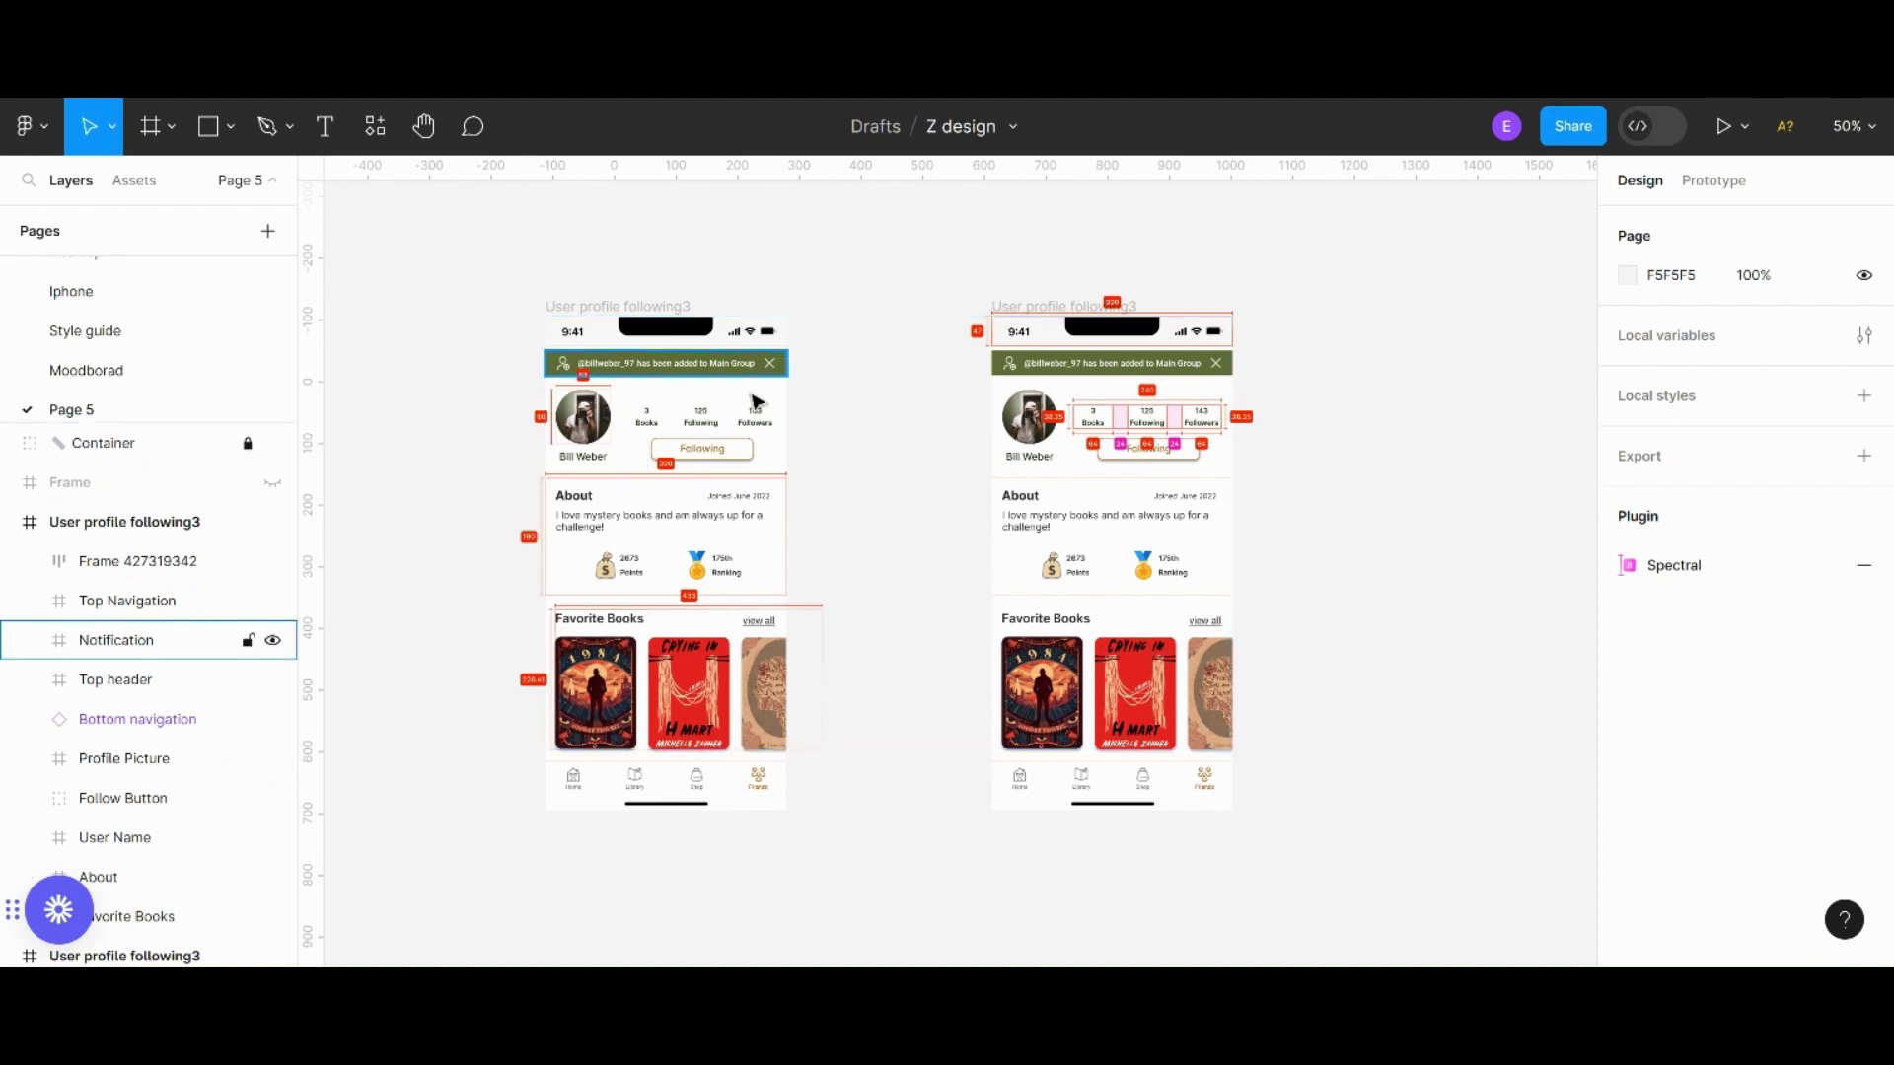
click(248, 443)
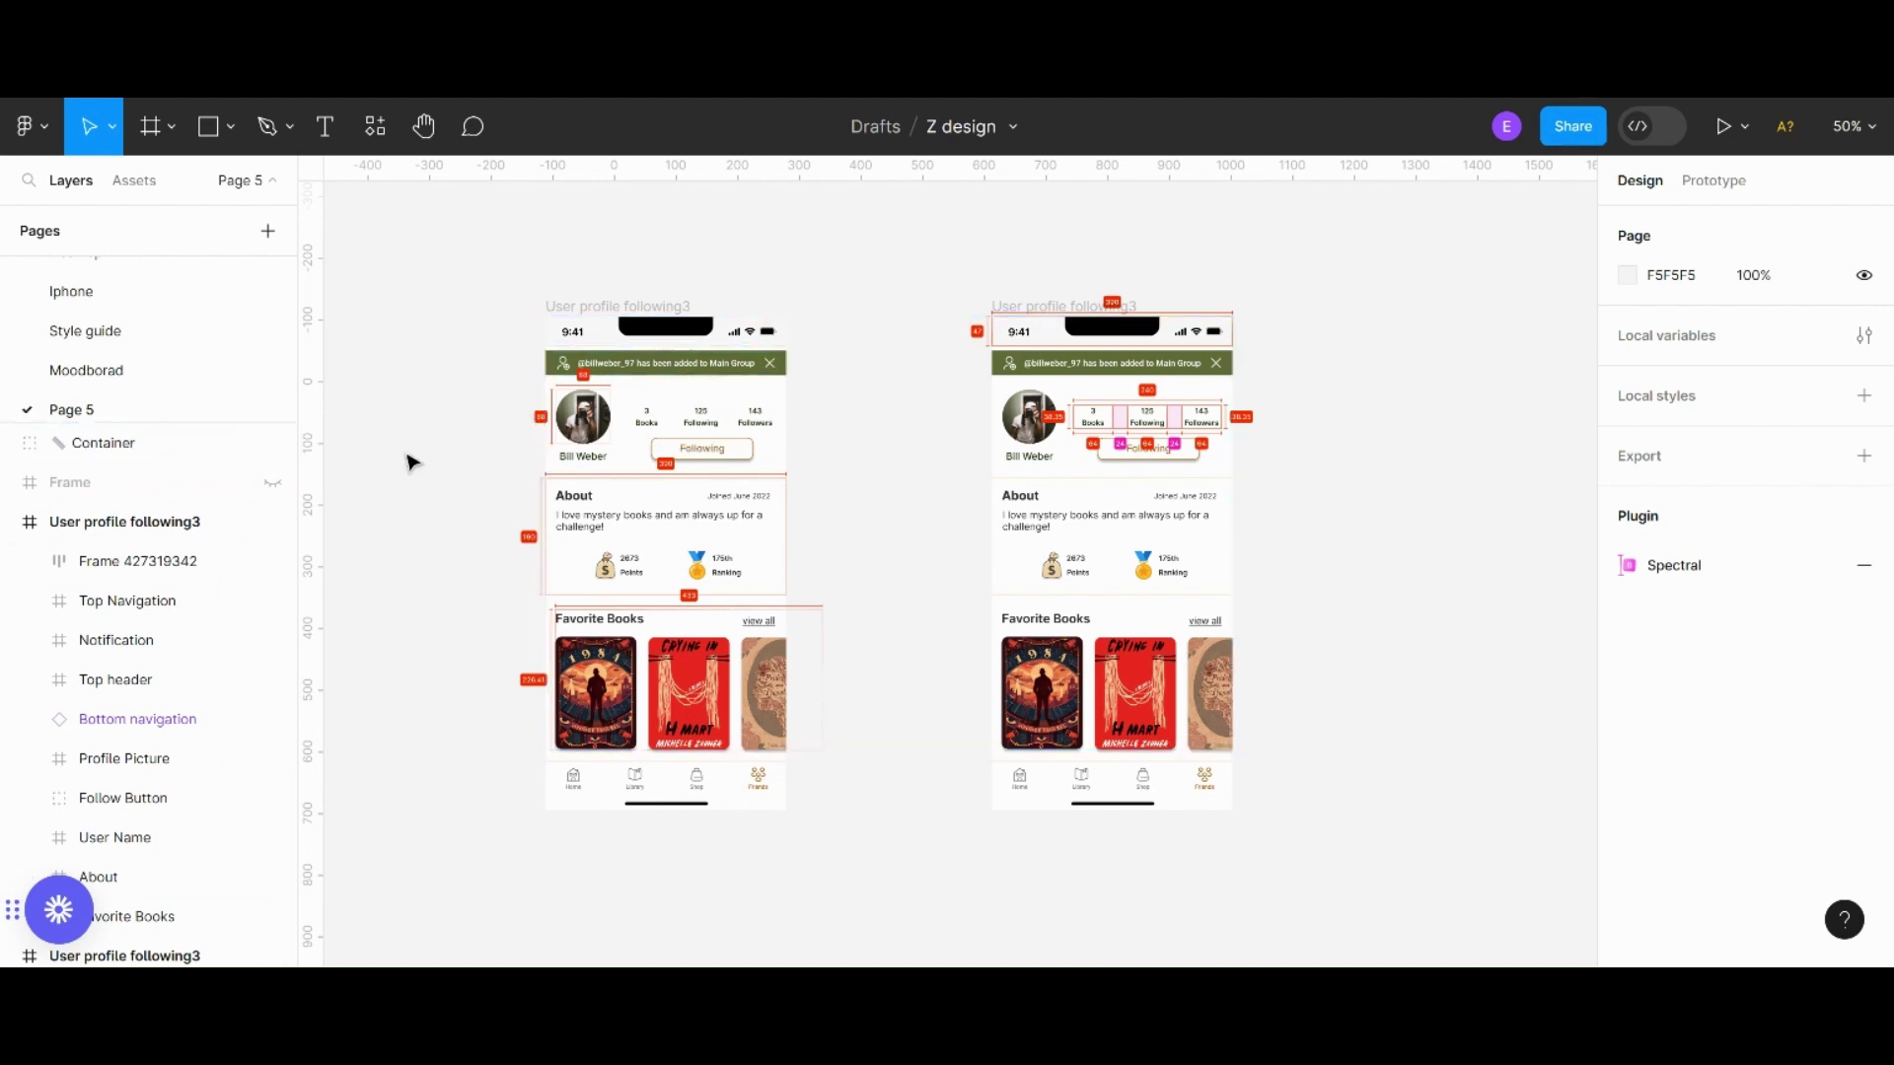
Step: Try to select the first profile screen with its measurements and shift it sideways
drag(544, 285, 838, 549)
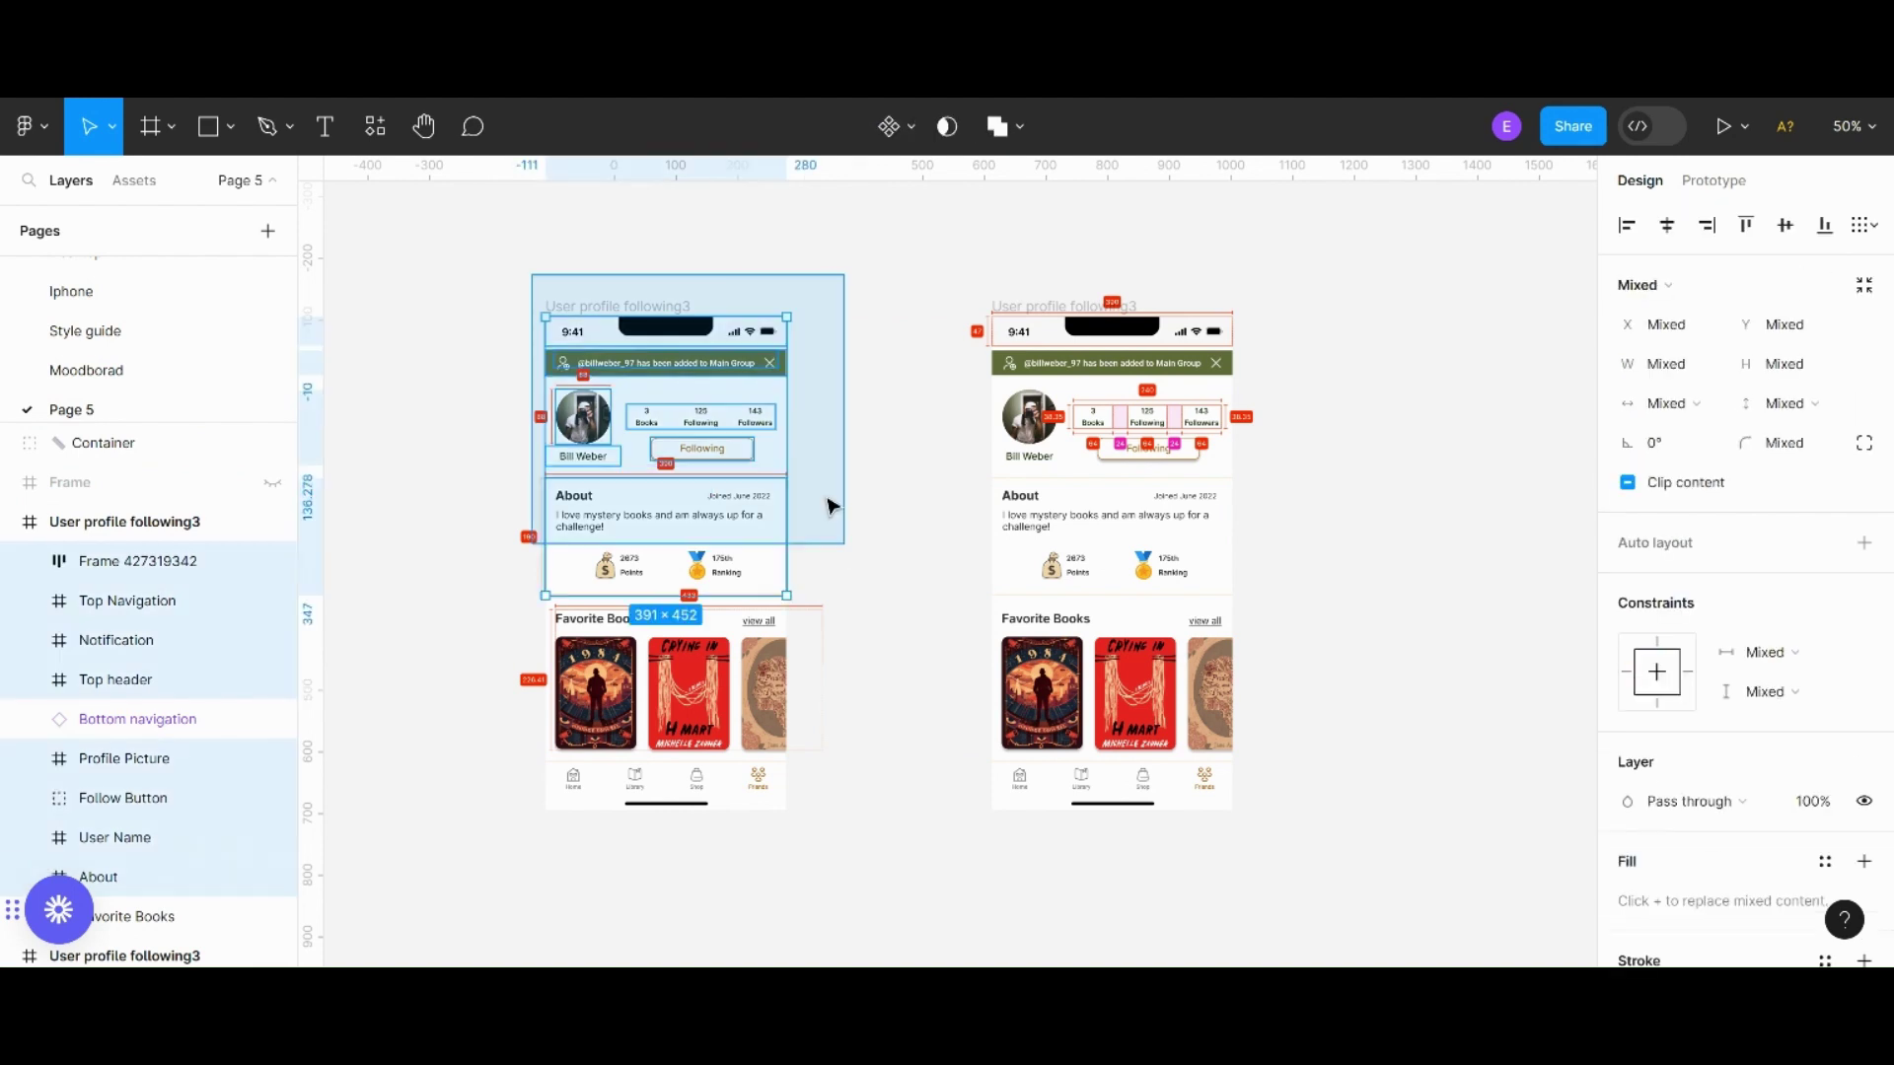
click(723, 253)
click(680, 307)
mouse_move(663, 373)
mouse_down()
mouse_move(700, 710)
mouse_move(637, 388)
mouse_move(688, 371)
mouse_up()
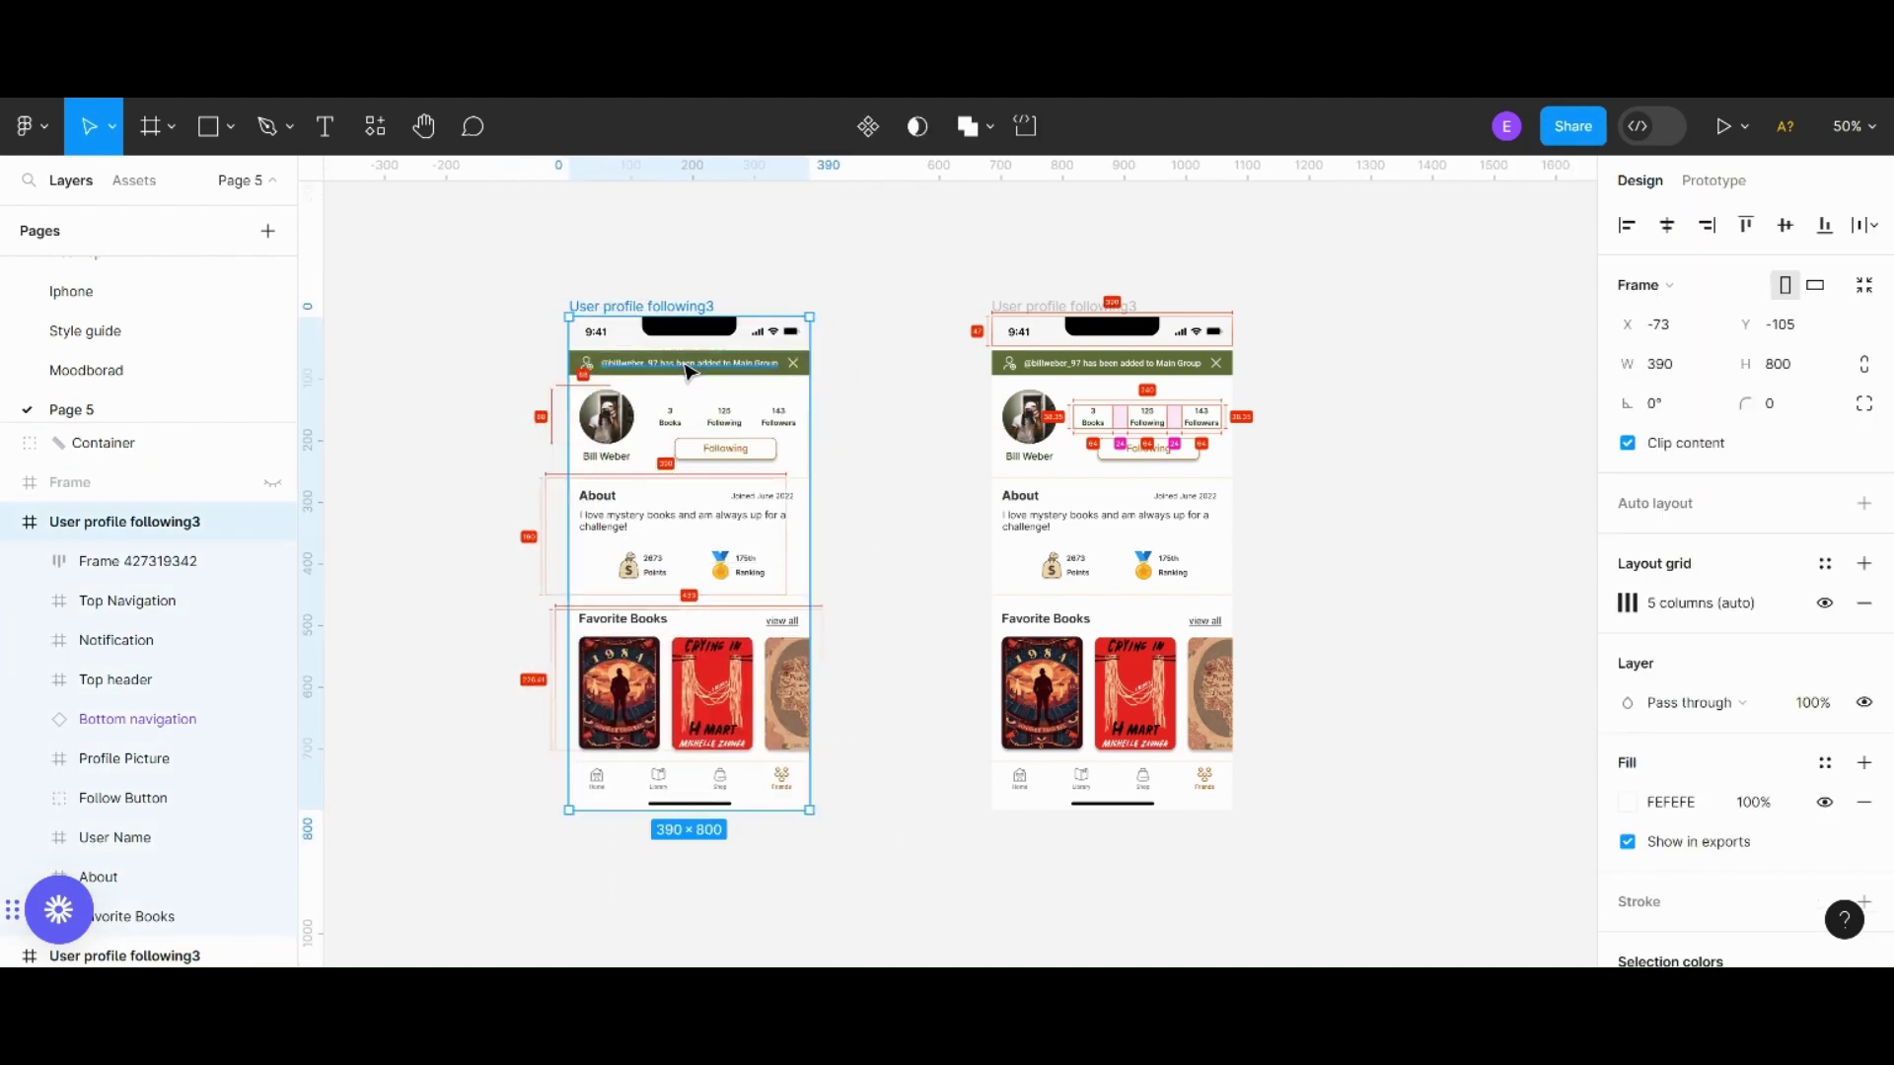
key(ctrl+z)
click(866, 444)
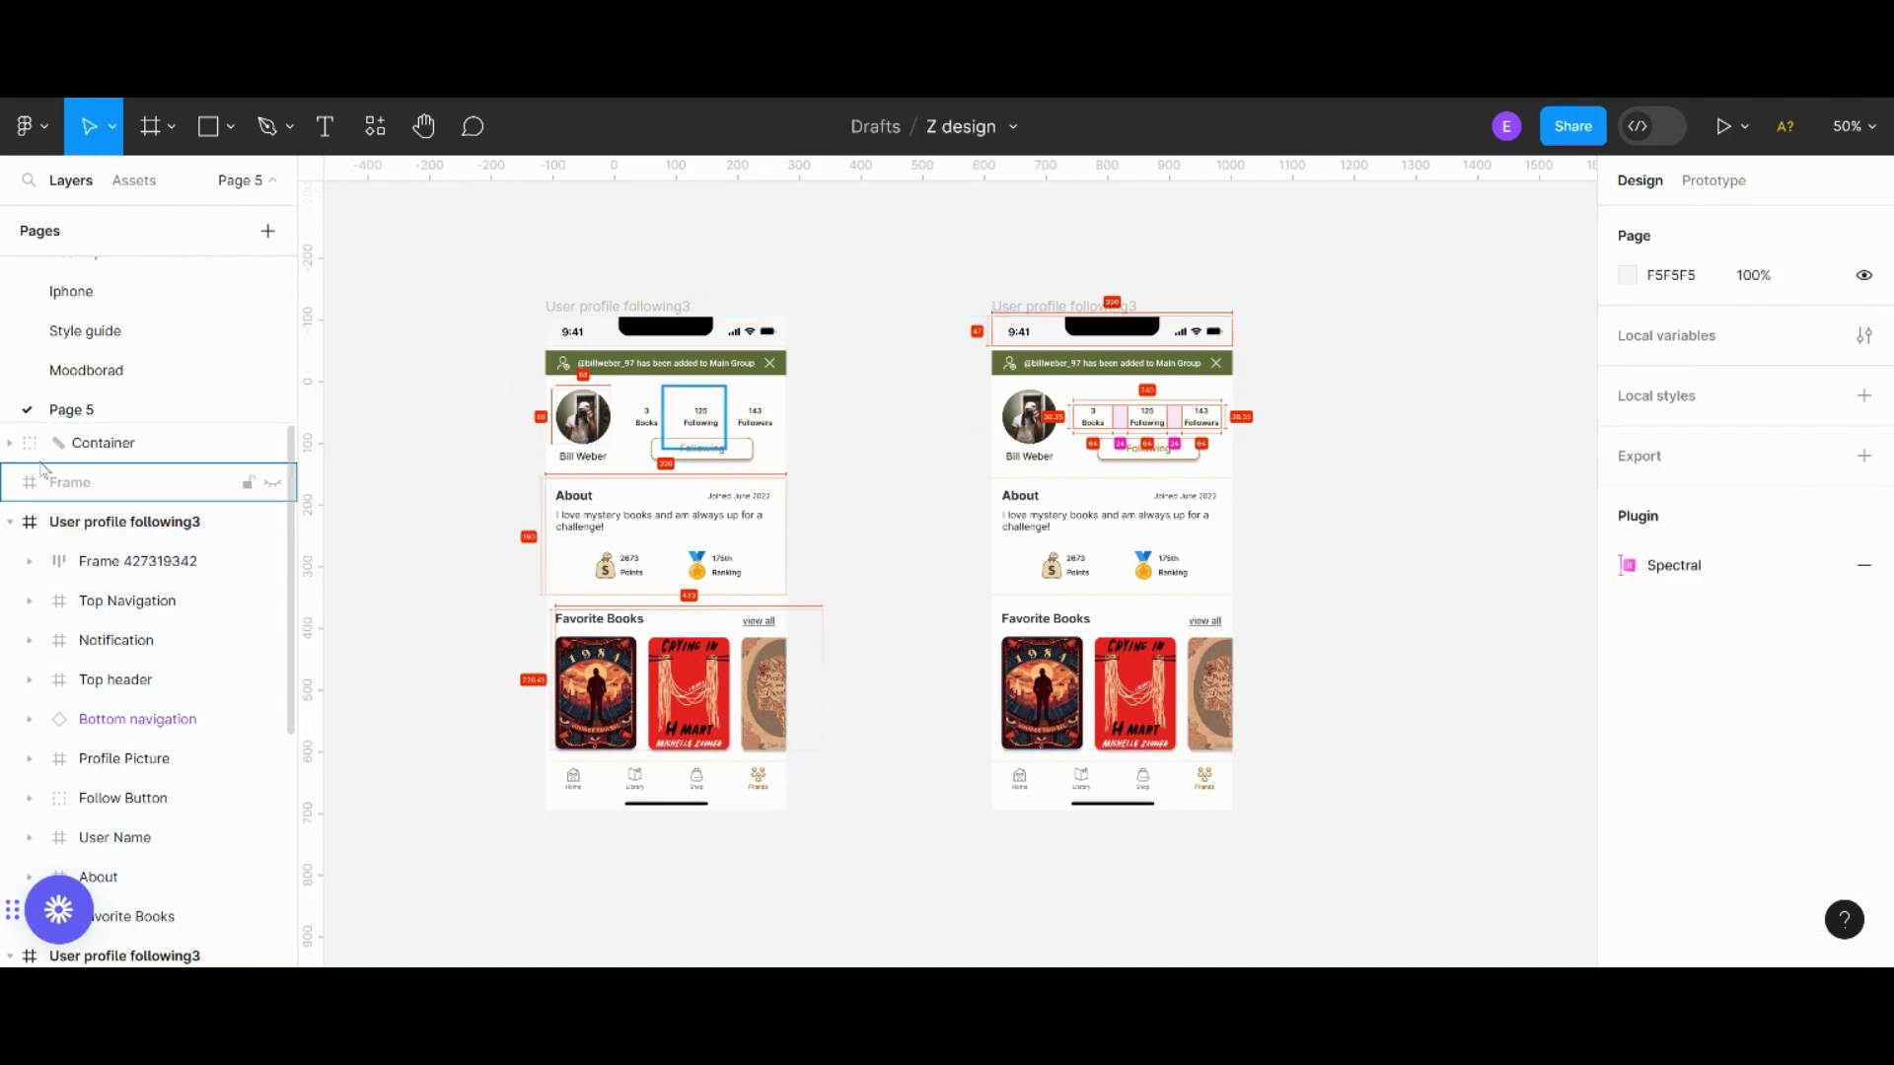
Step: Expand the Container group and unlock the MEASURE-LEFT and MEASURE-TOP layers at the start of its list
click(10, 443)
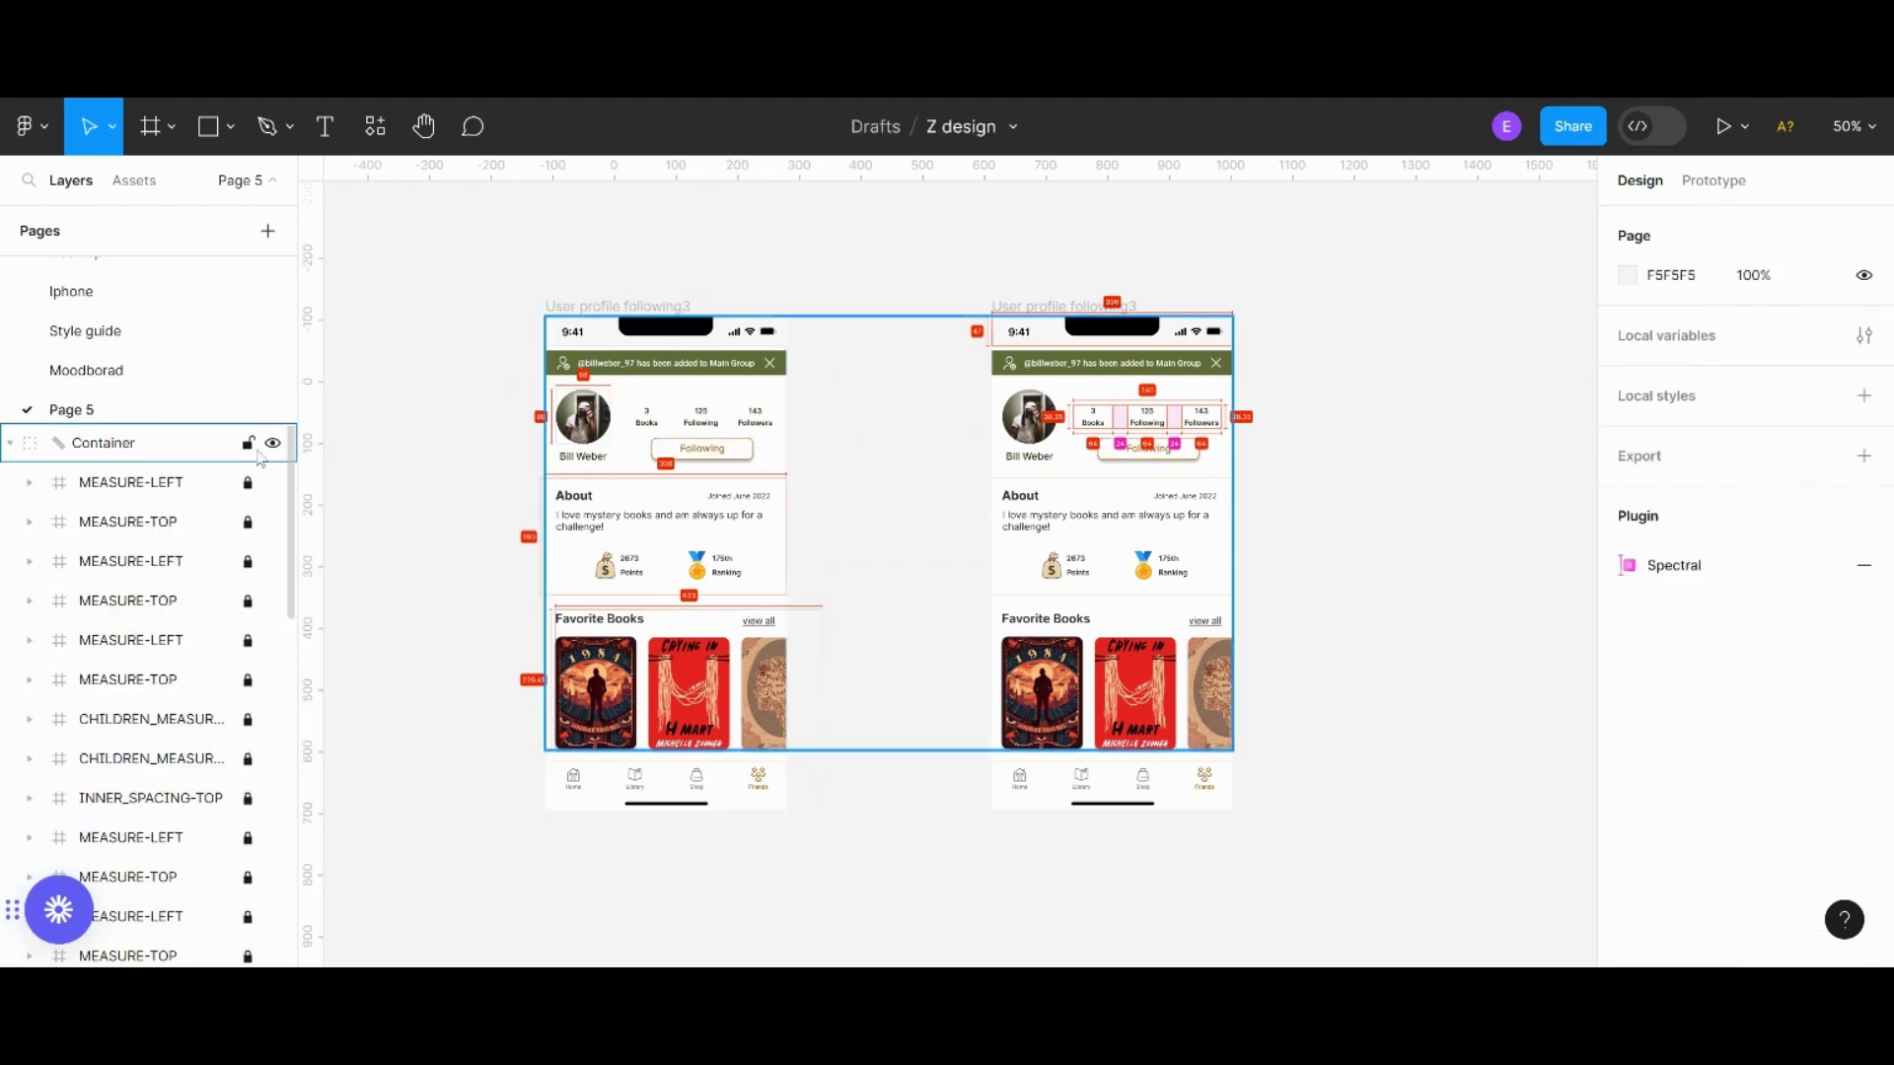
click(248, 640)
click(249, 679)
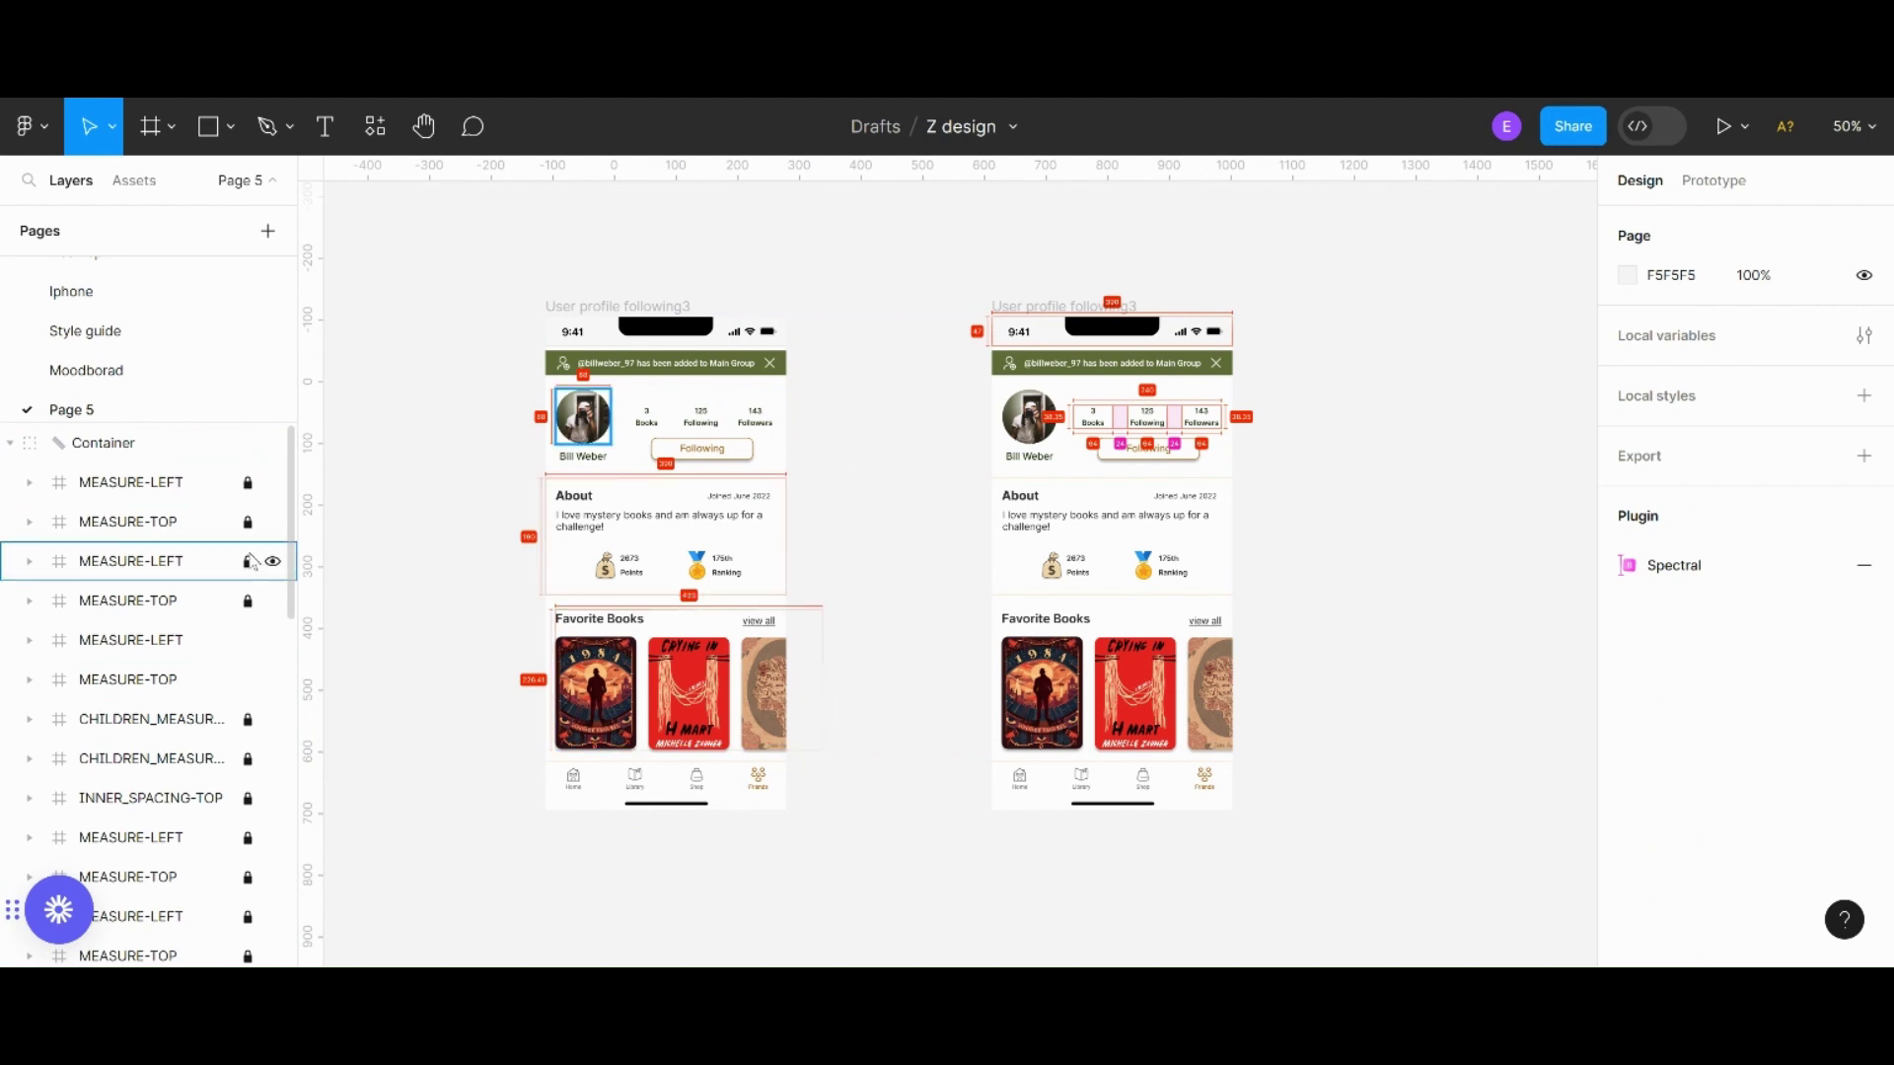
click(248, 522)
click(249, 562)
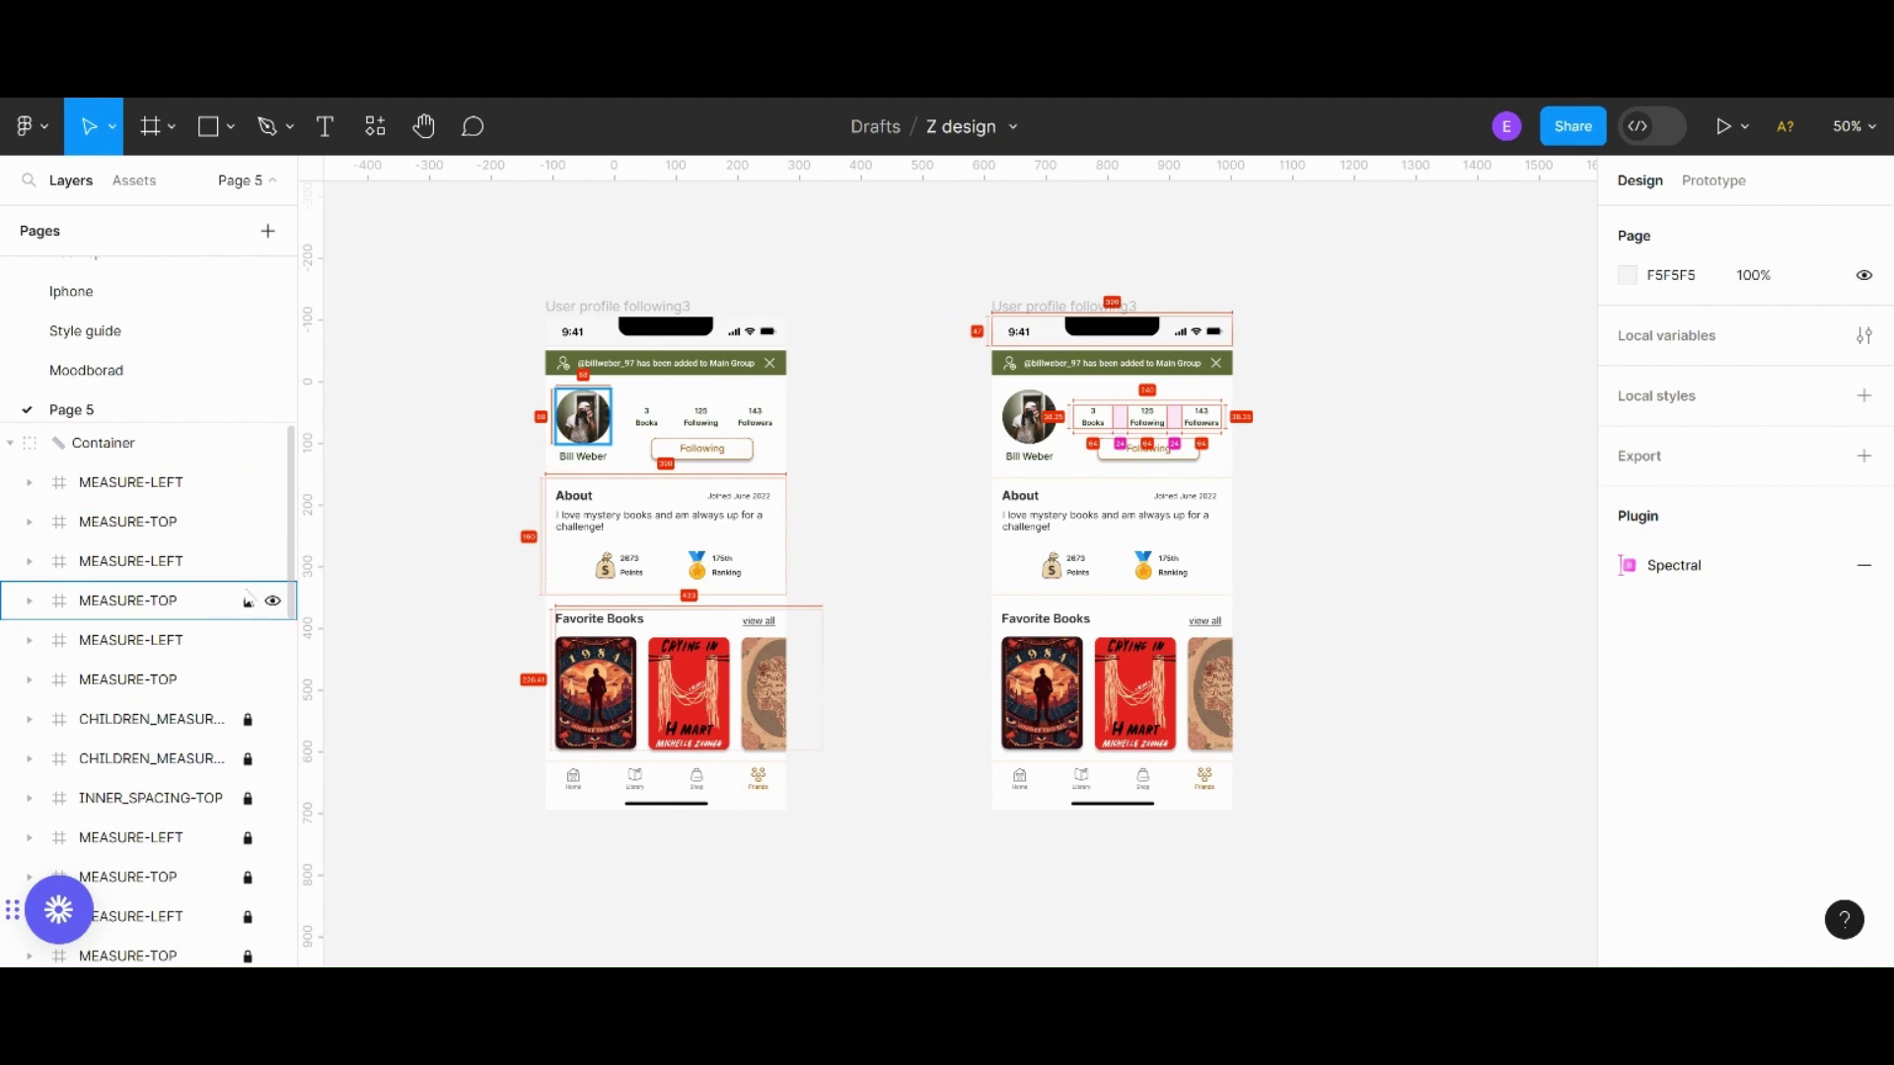
click(248, 600)
Step: Unlock the CHILDREN_MEASURE-BOTTOM, CHILDREN_MEASURE-RIGHT, INNER_SPACING-TOP and remaining MEASURE layers in the Container group
scroll(232, 641, down, 1)
scroll(227, 656, down, 1)
click(248, 596)
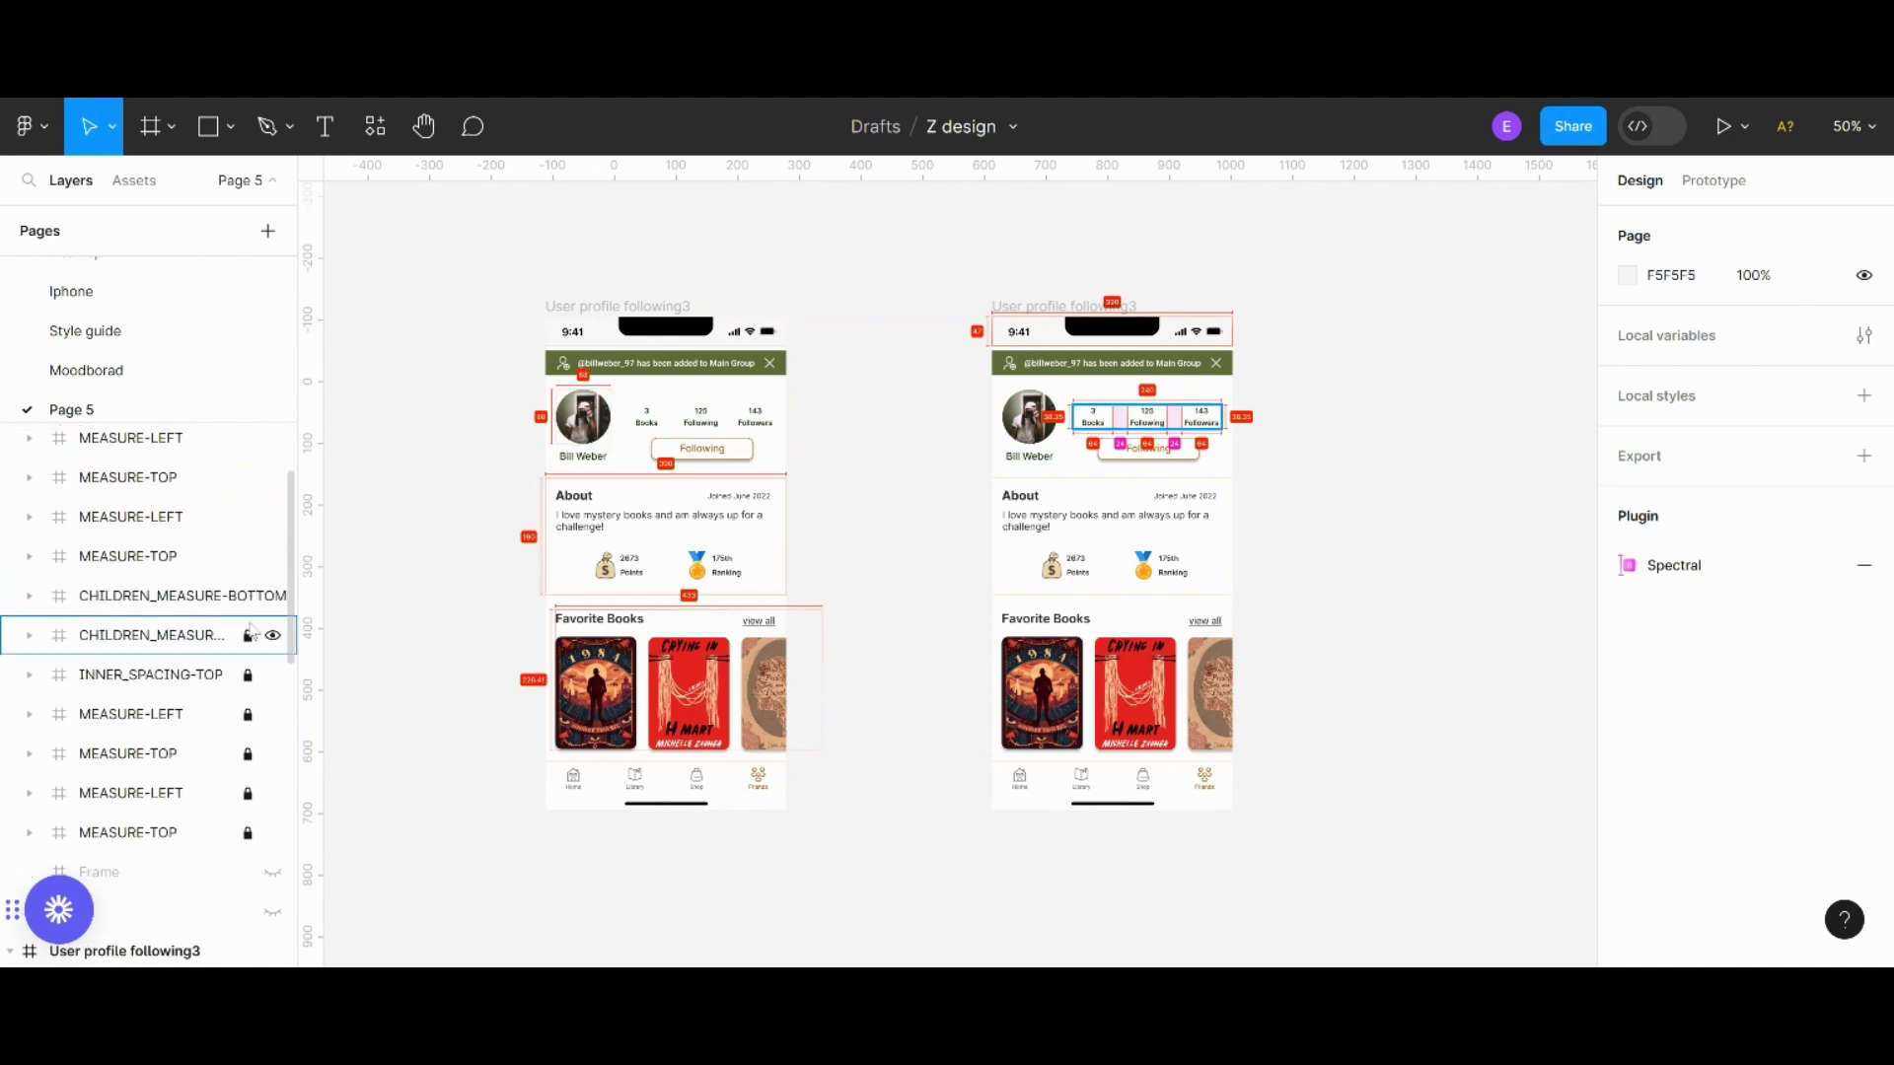
click(248, 635)
click(249, 674)
click(249, 714)
click(249, 753)
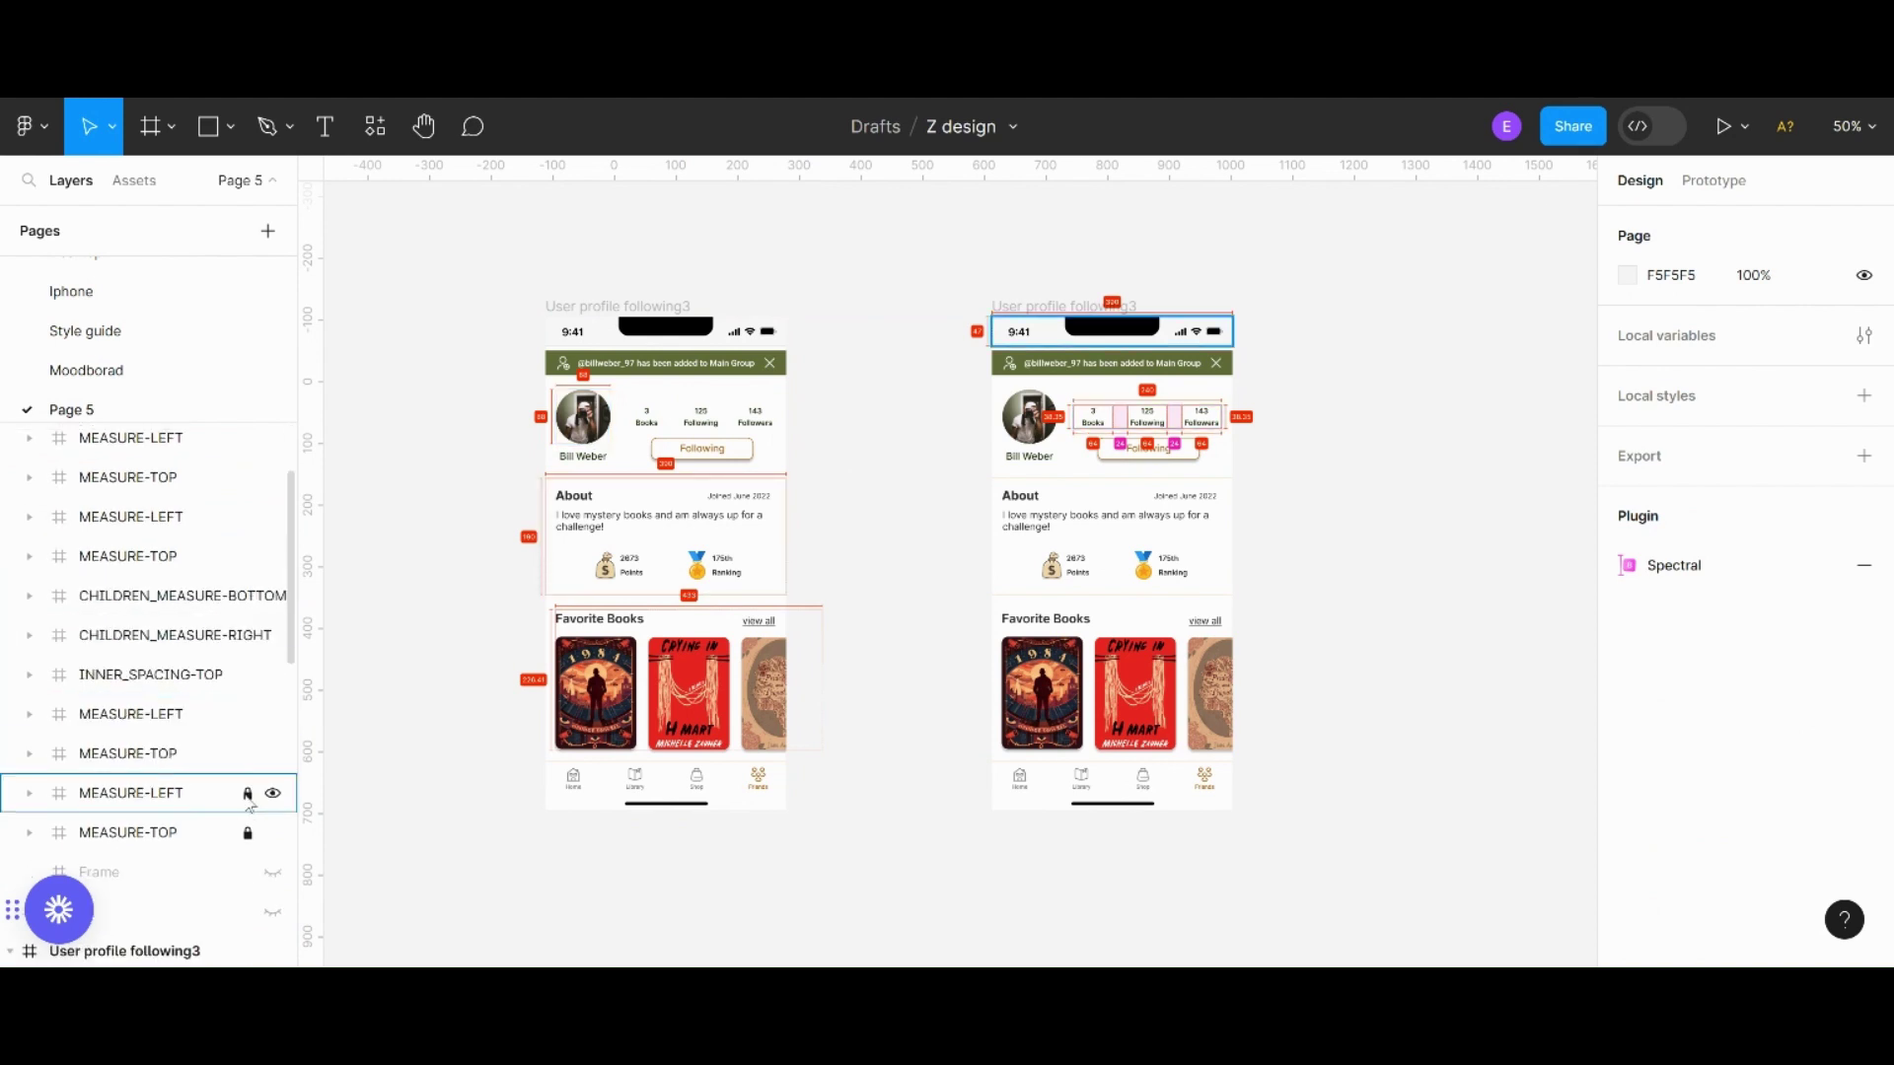
click(249, 793)
click(248, 833)
scroll(252, 691, up, 2)
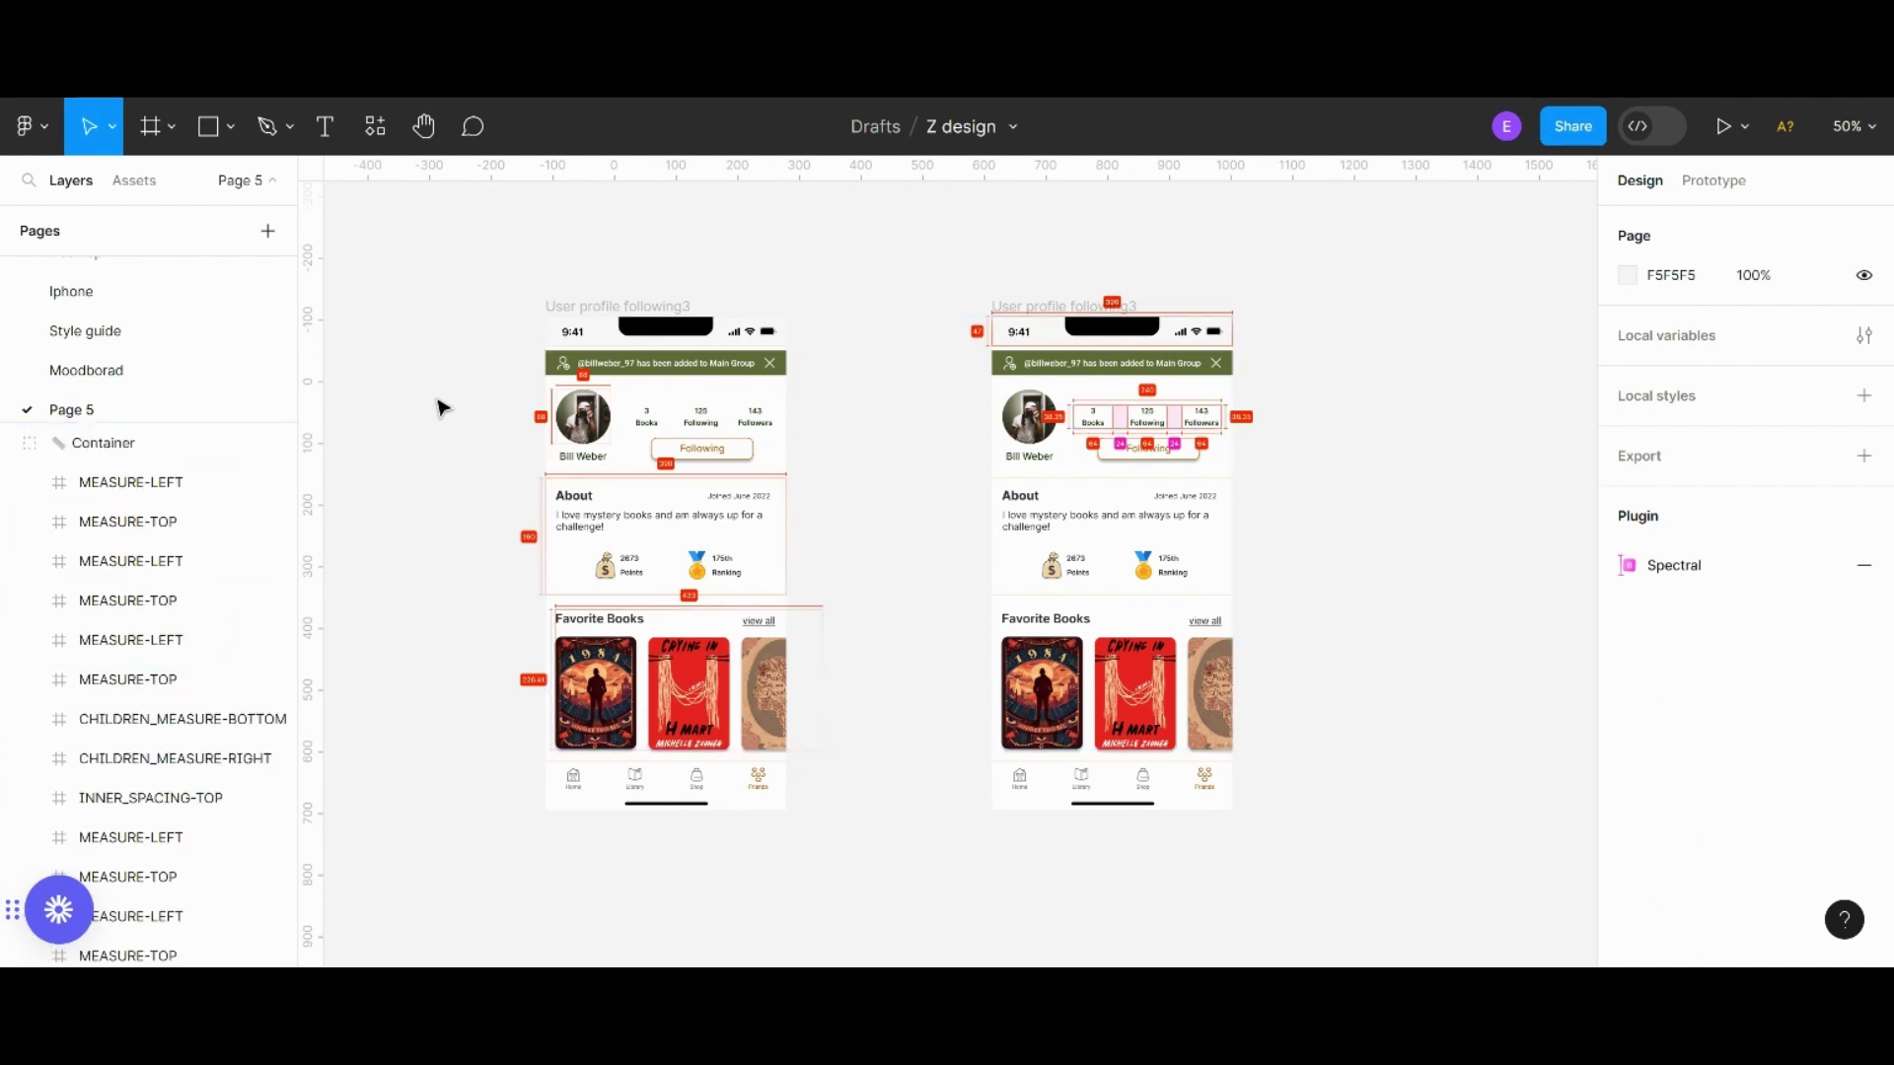
Step: Try to select the first profile screen together with its unlocked measurement marks
click(590, 307)
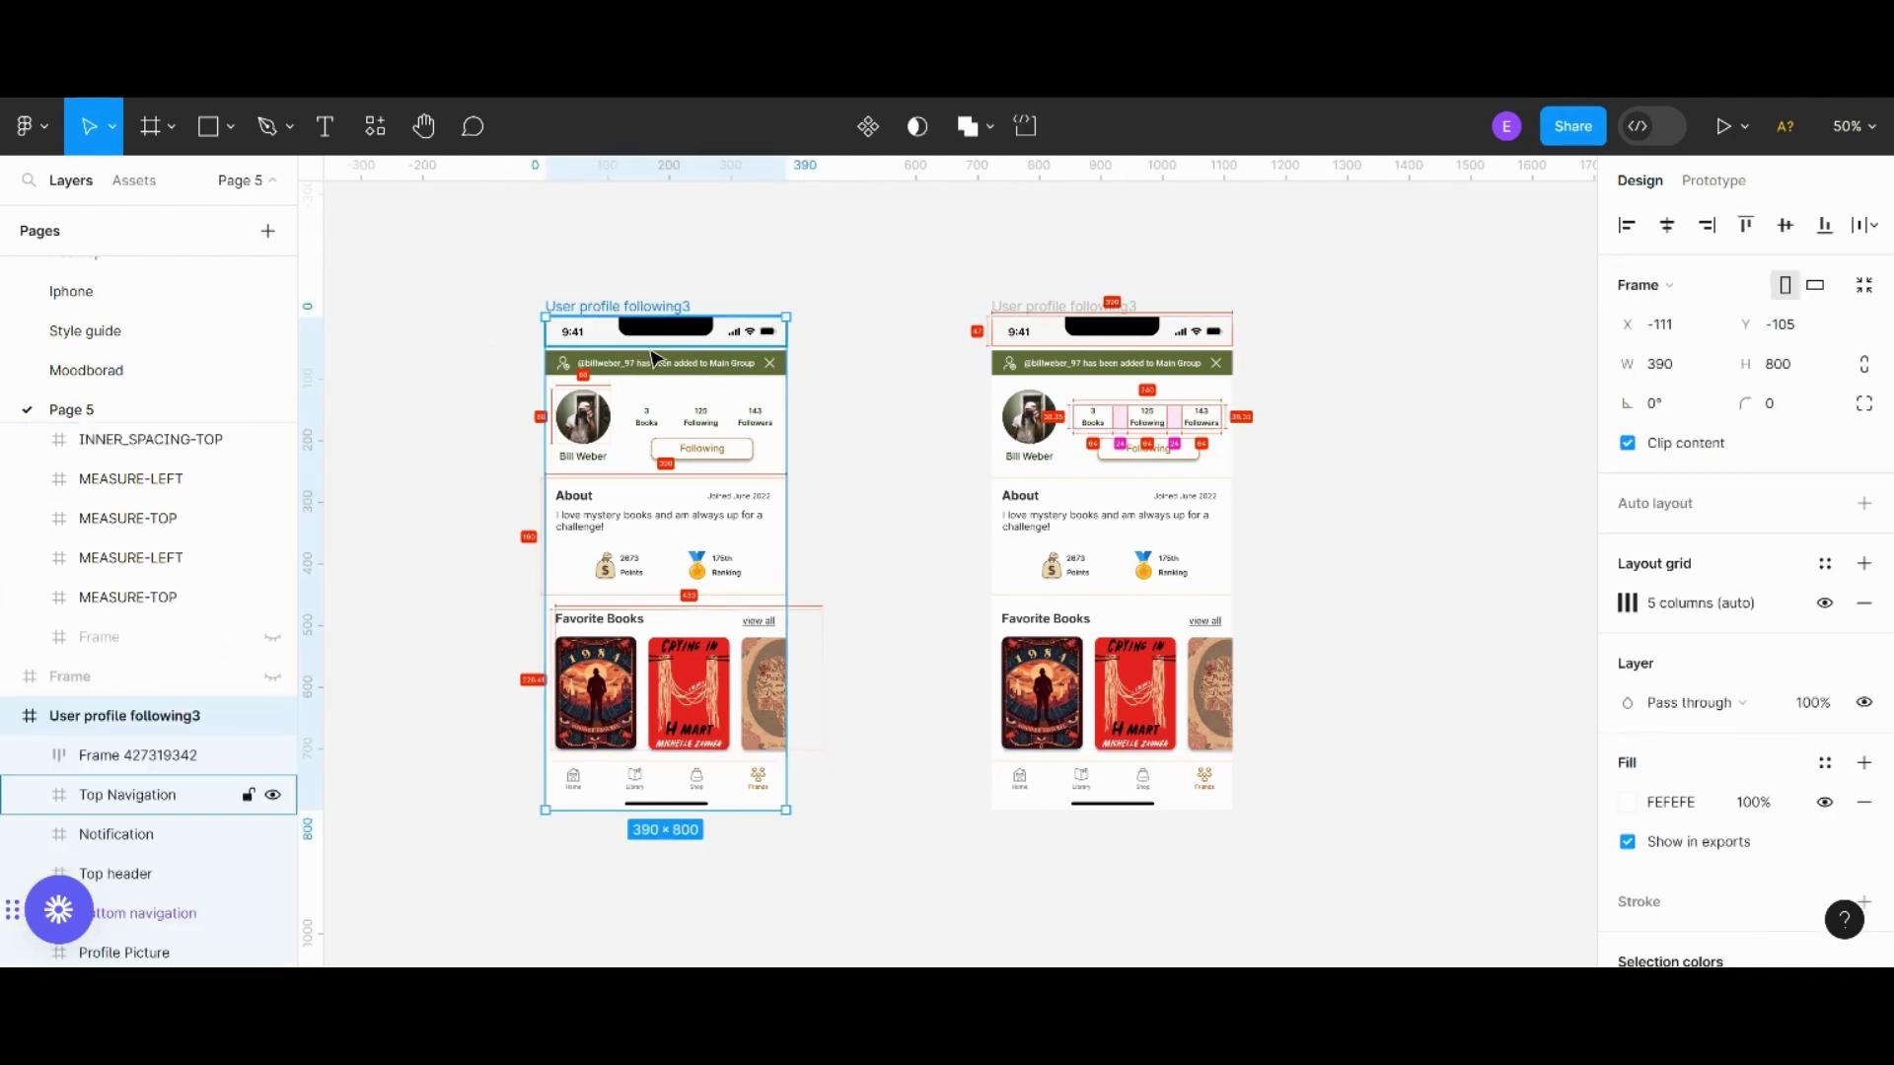
drag(659, 382, 865, 628)
drag(461, 344, 547, 354)
Step: Try dragging the width marks of the About section and the profile picture individually, and undo those moves
double_click(603, 472)
drag(603, 459, 660, 310)
double_click(583, 381)
drag(580, 380, 633, 395)
key(ctrl+z)
key(ctrl+z)
key(ctrl+z)
key(ctrl+z)
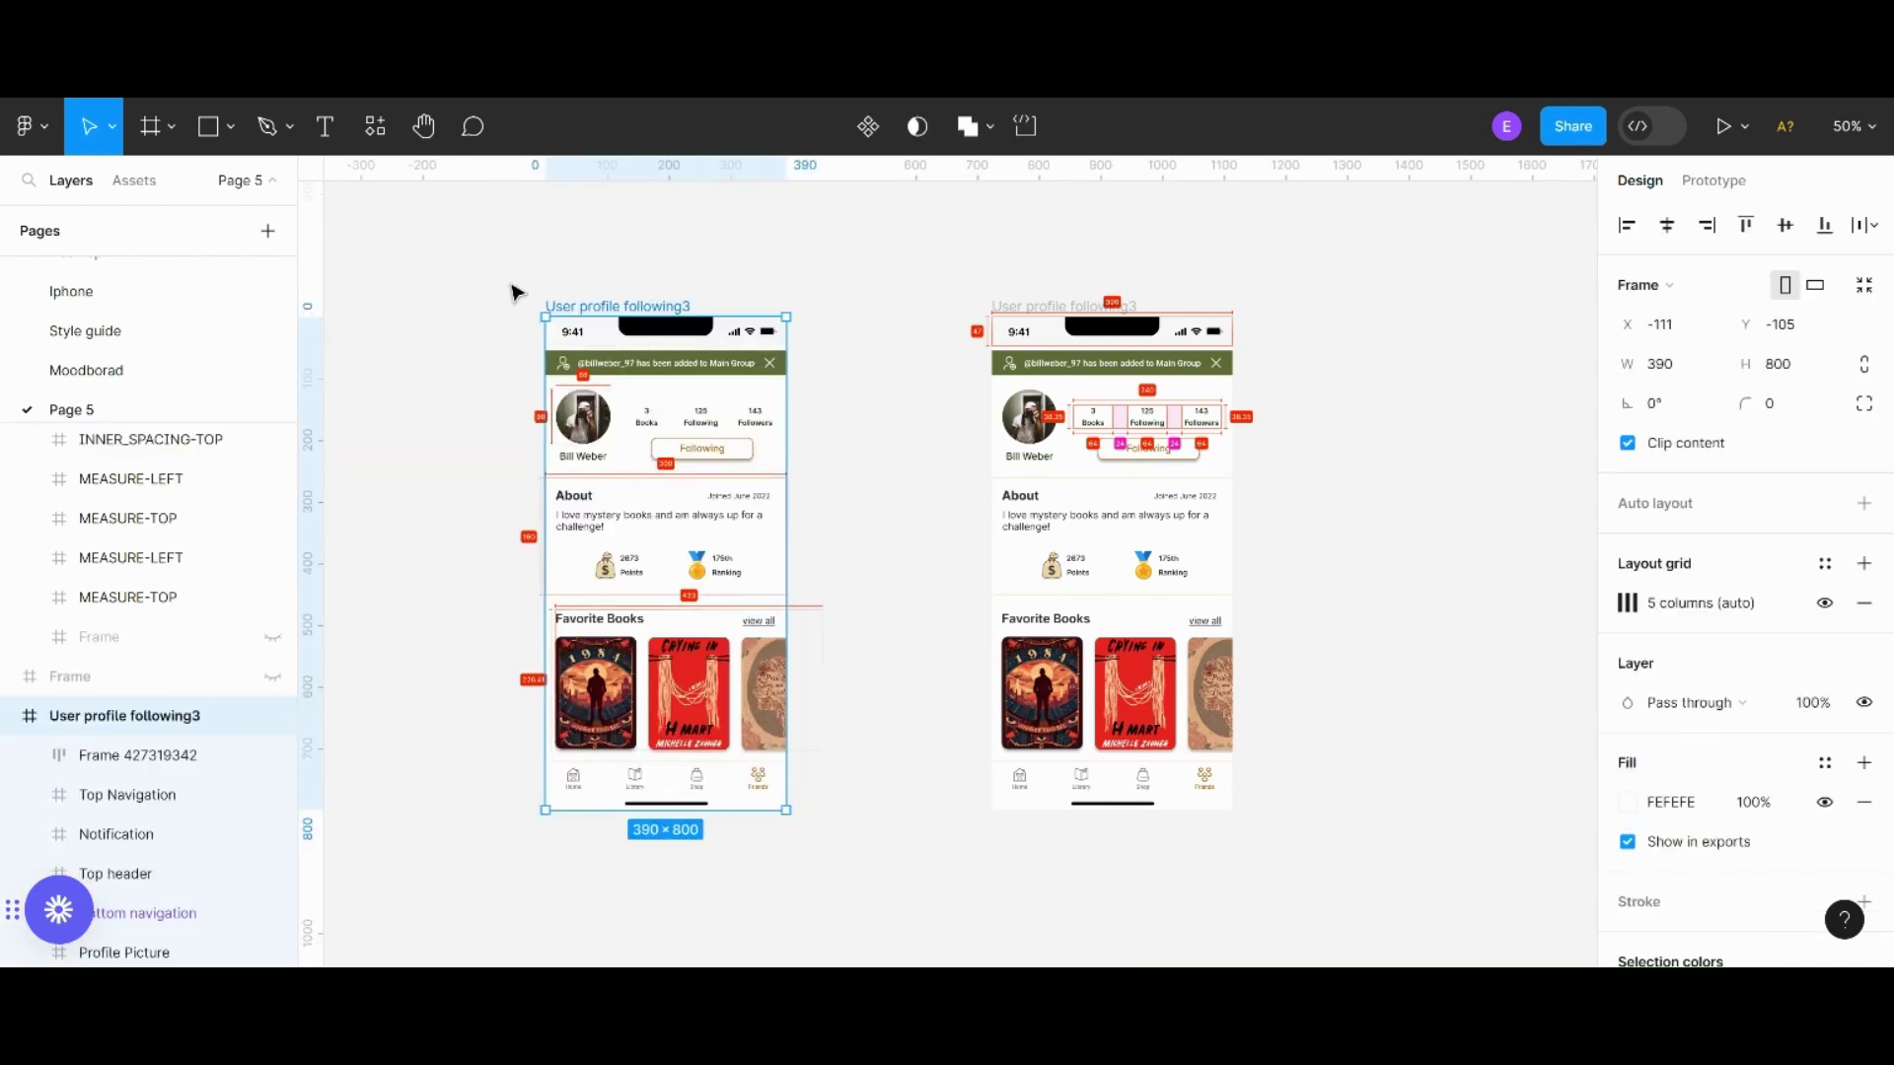
Step: Select the first profile screen along with the Container group and try to move them together
drag(508, 282, 884, 876)
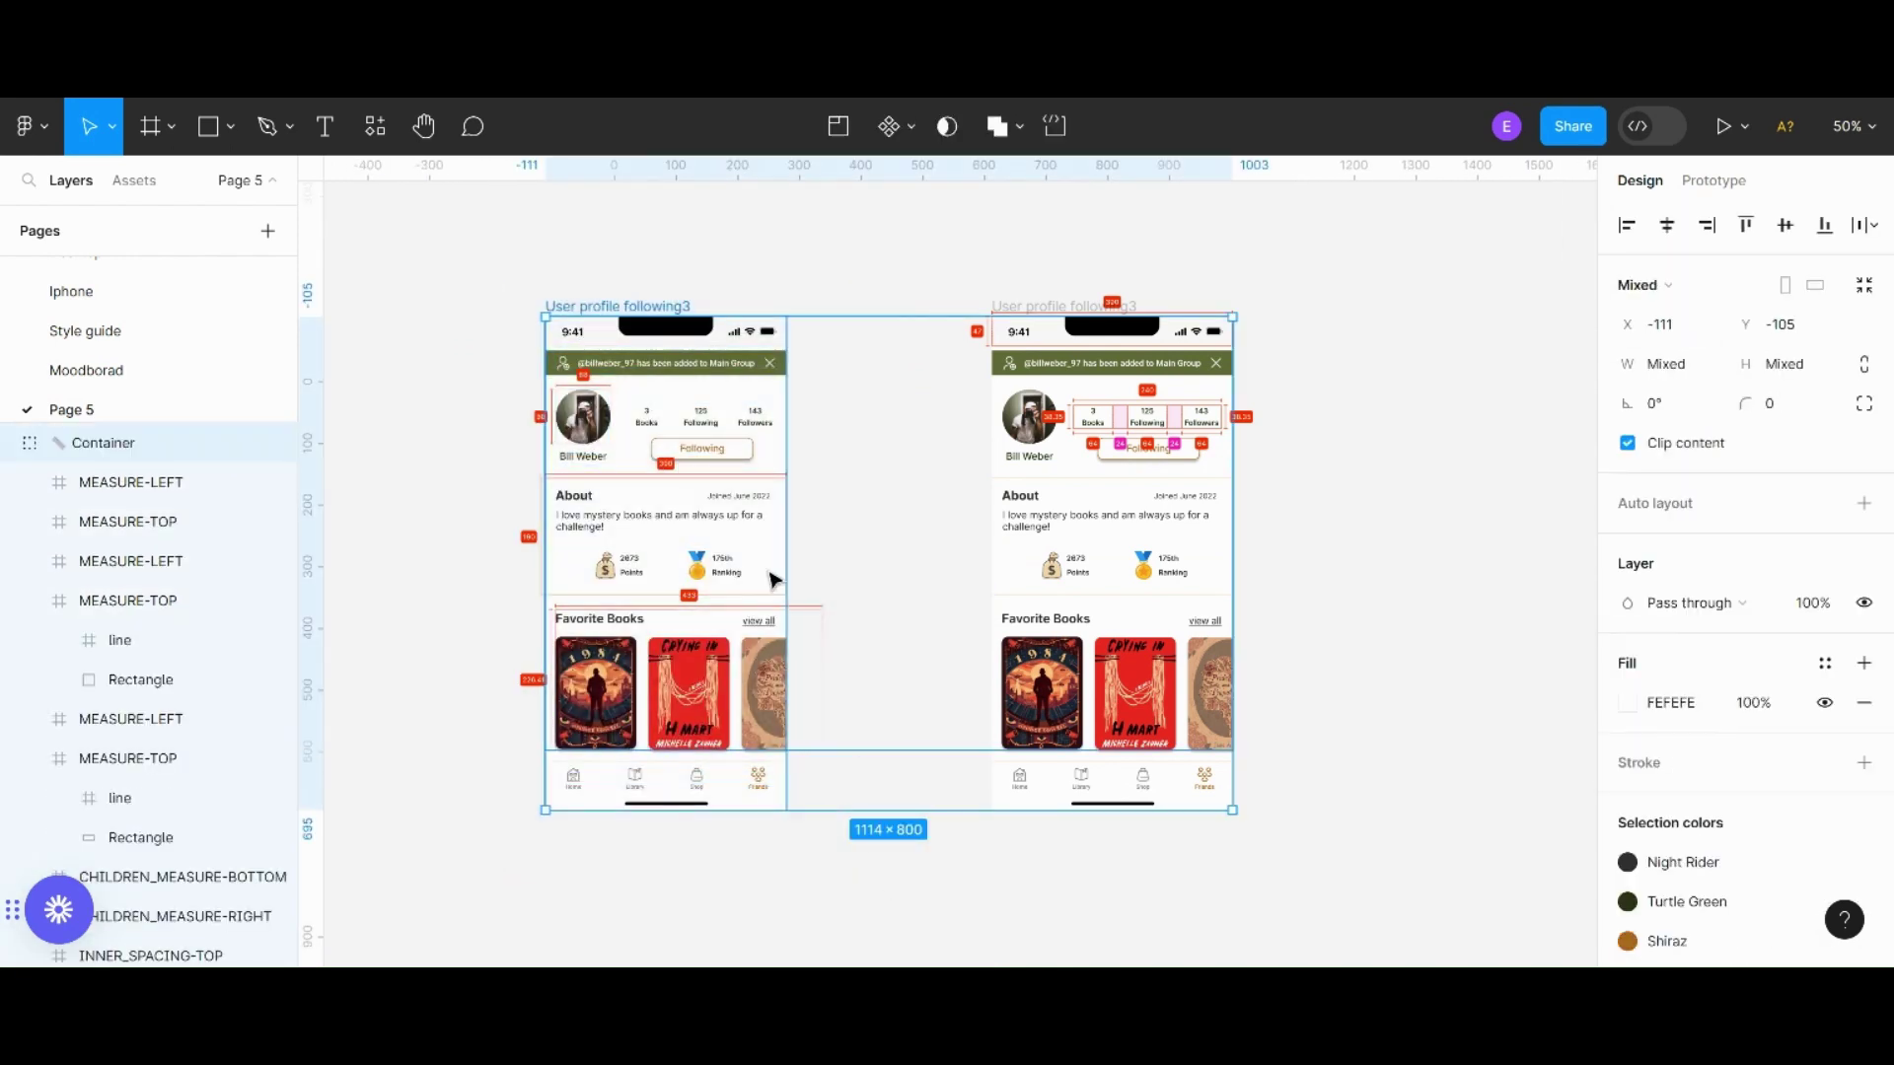
mouse_move(752, 544)
mouse_down()
mouse_move(627, 765)
mouse_move(513, 591)
mouse_move(674, 506)
mouse_move(804, 536)
mouse_move(795, 555)
mouse_move(755, 539)
mouse_up()
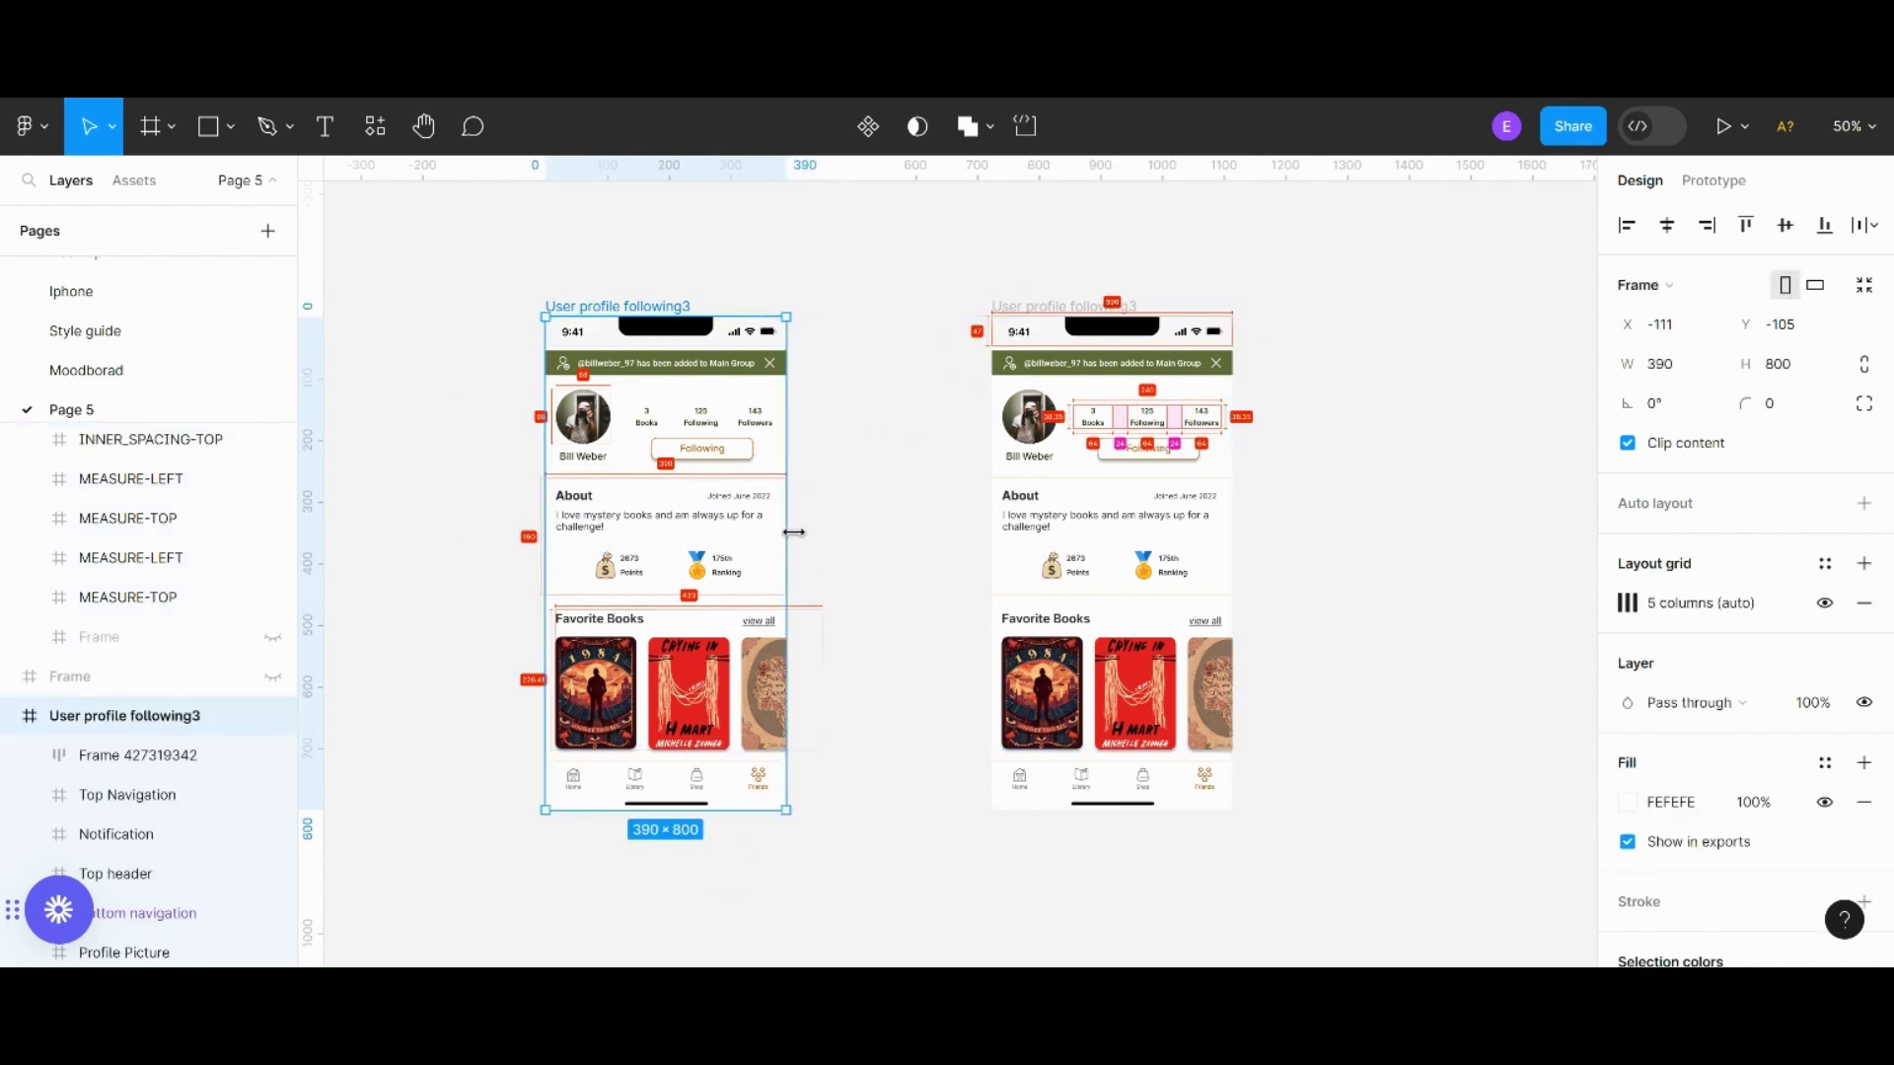
click(861, 562)
Step: Ungroup the Container group so its measurement frames become separate layers on the page
scroll(138, 631, up, 5)
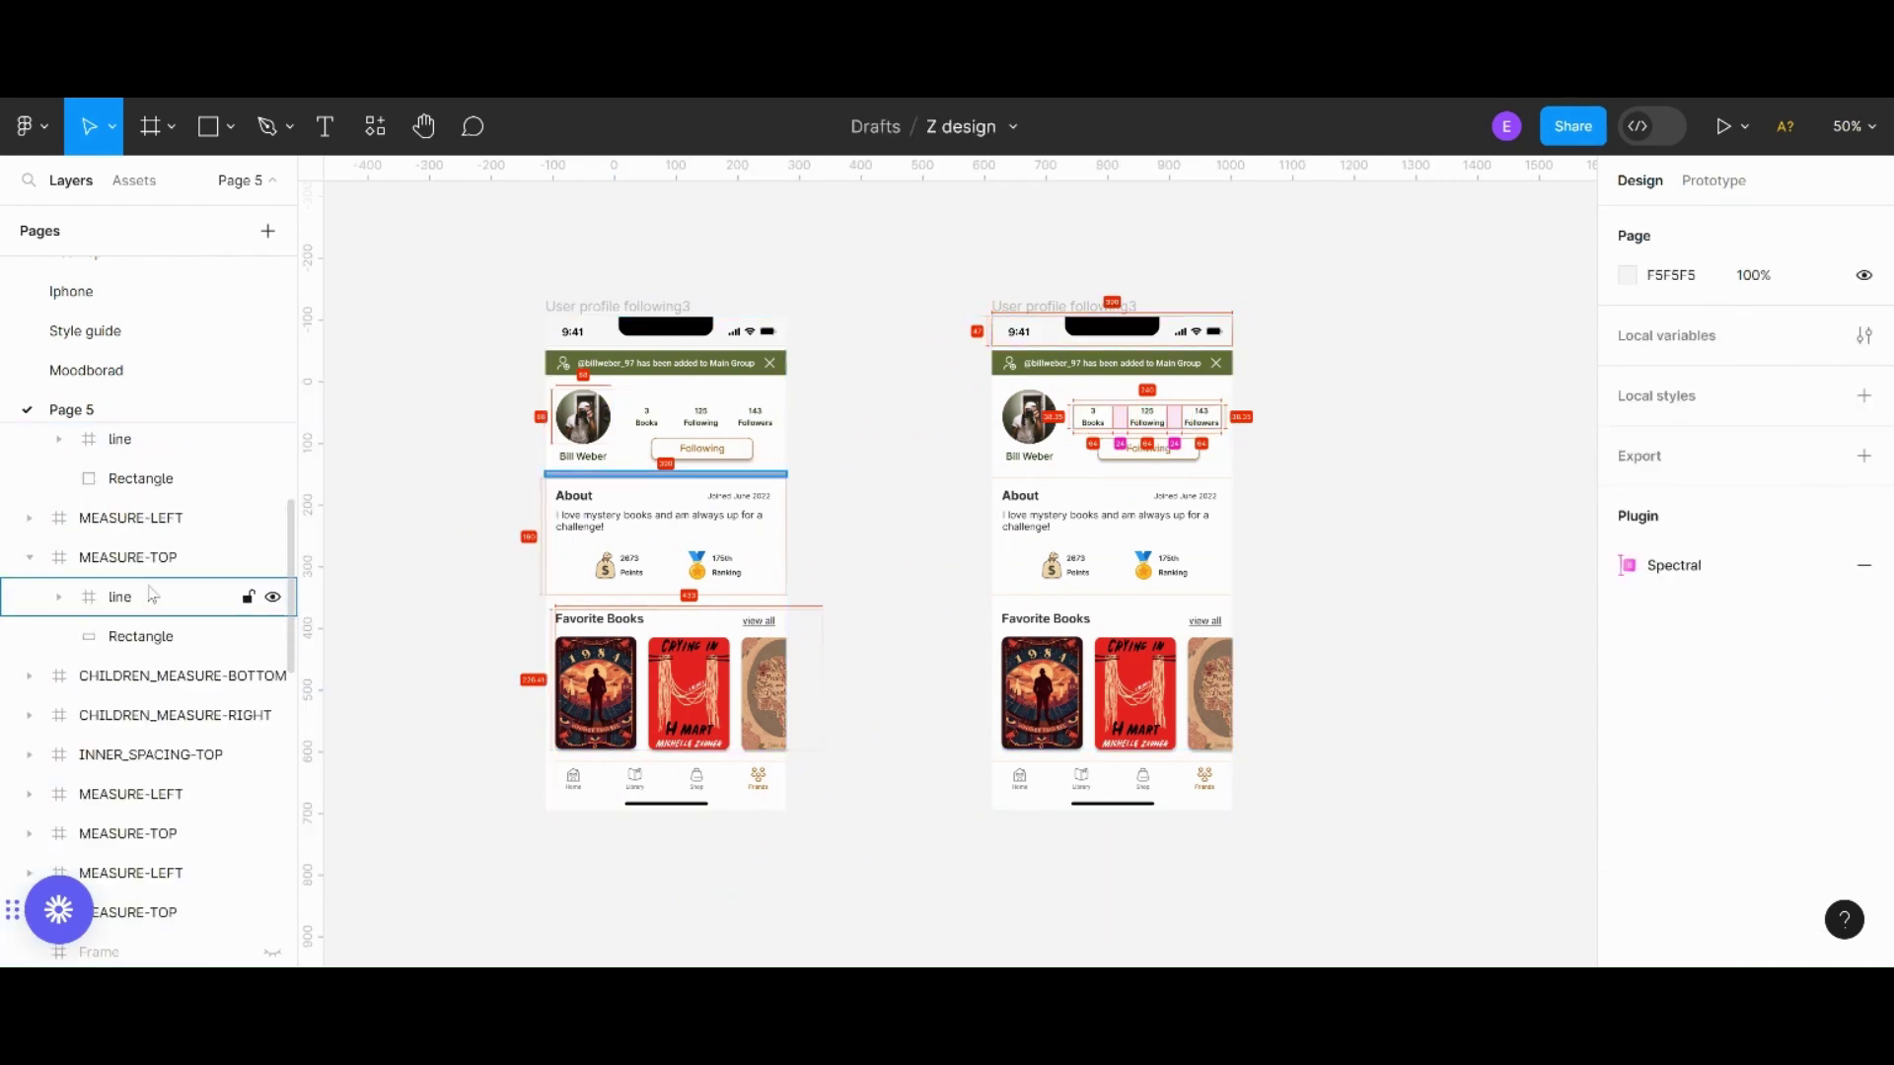
click(22, 440)
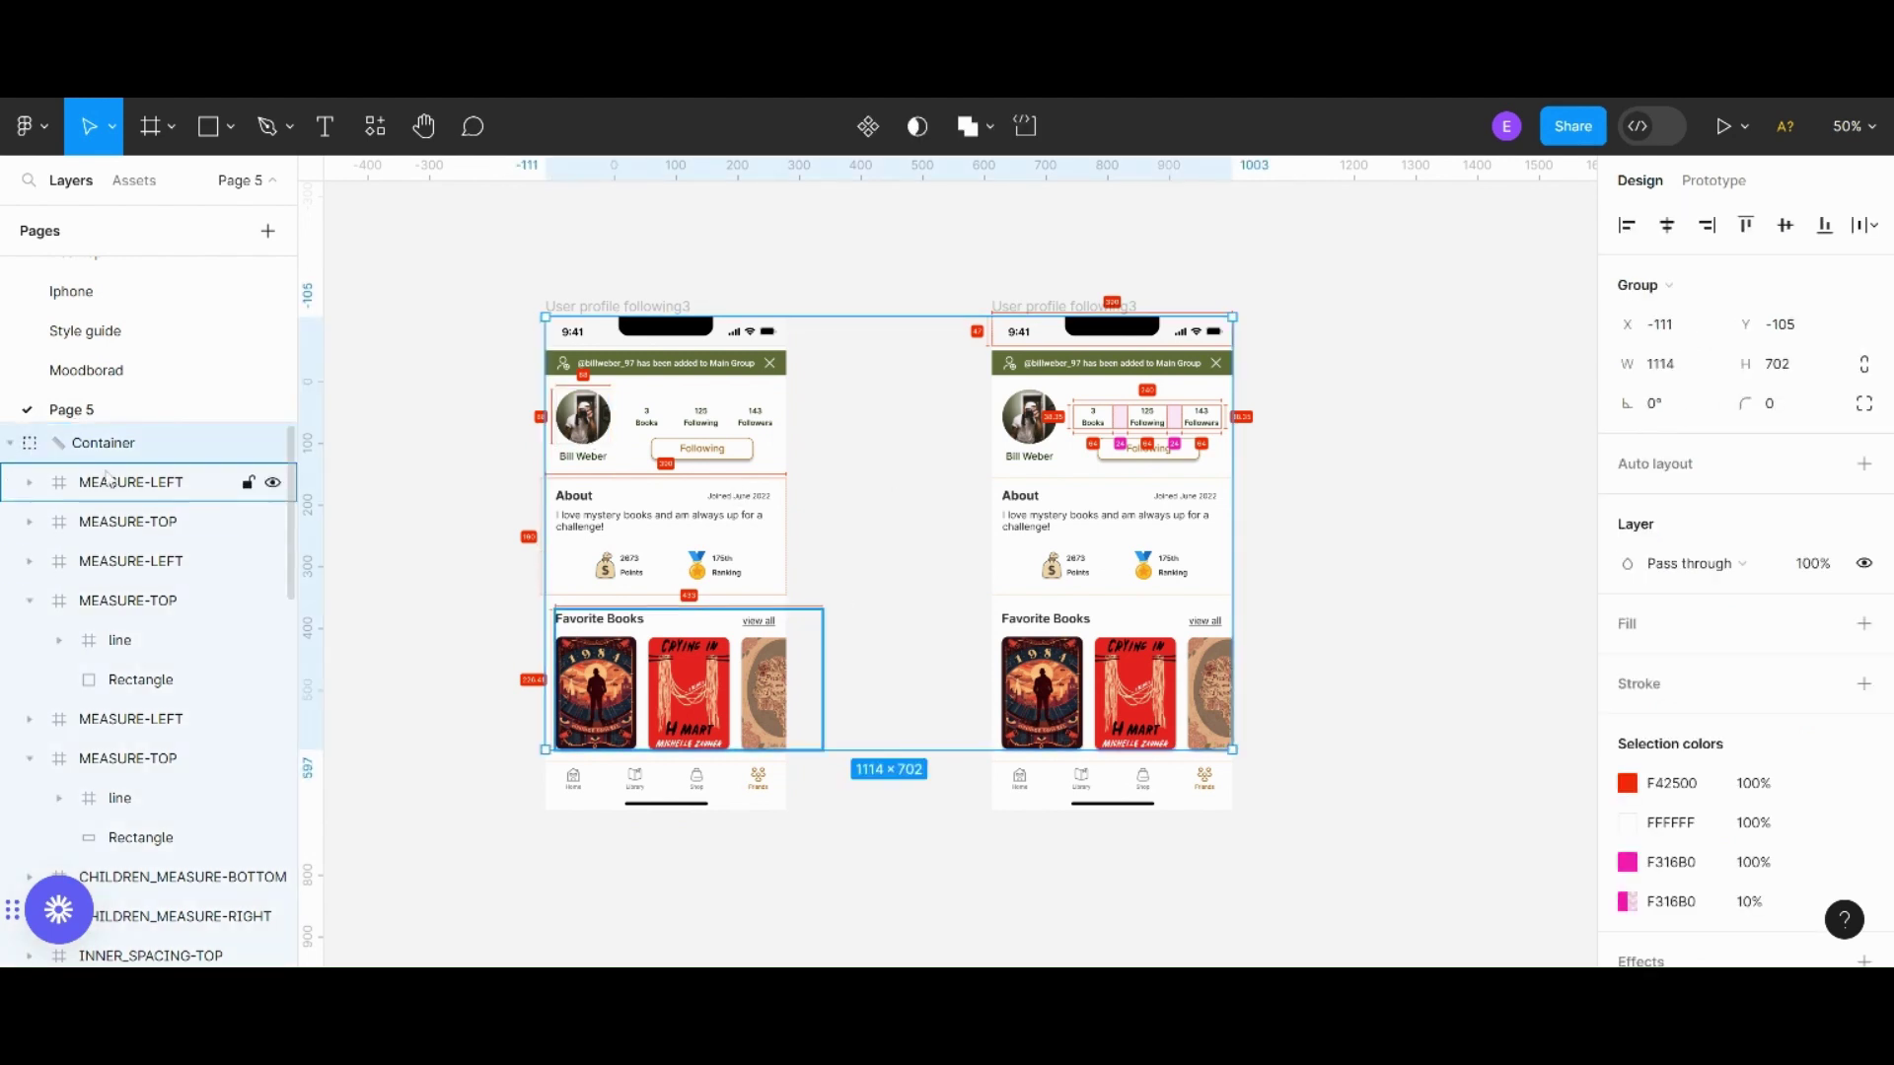
right_click(843, 513)
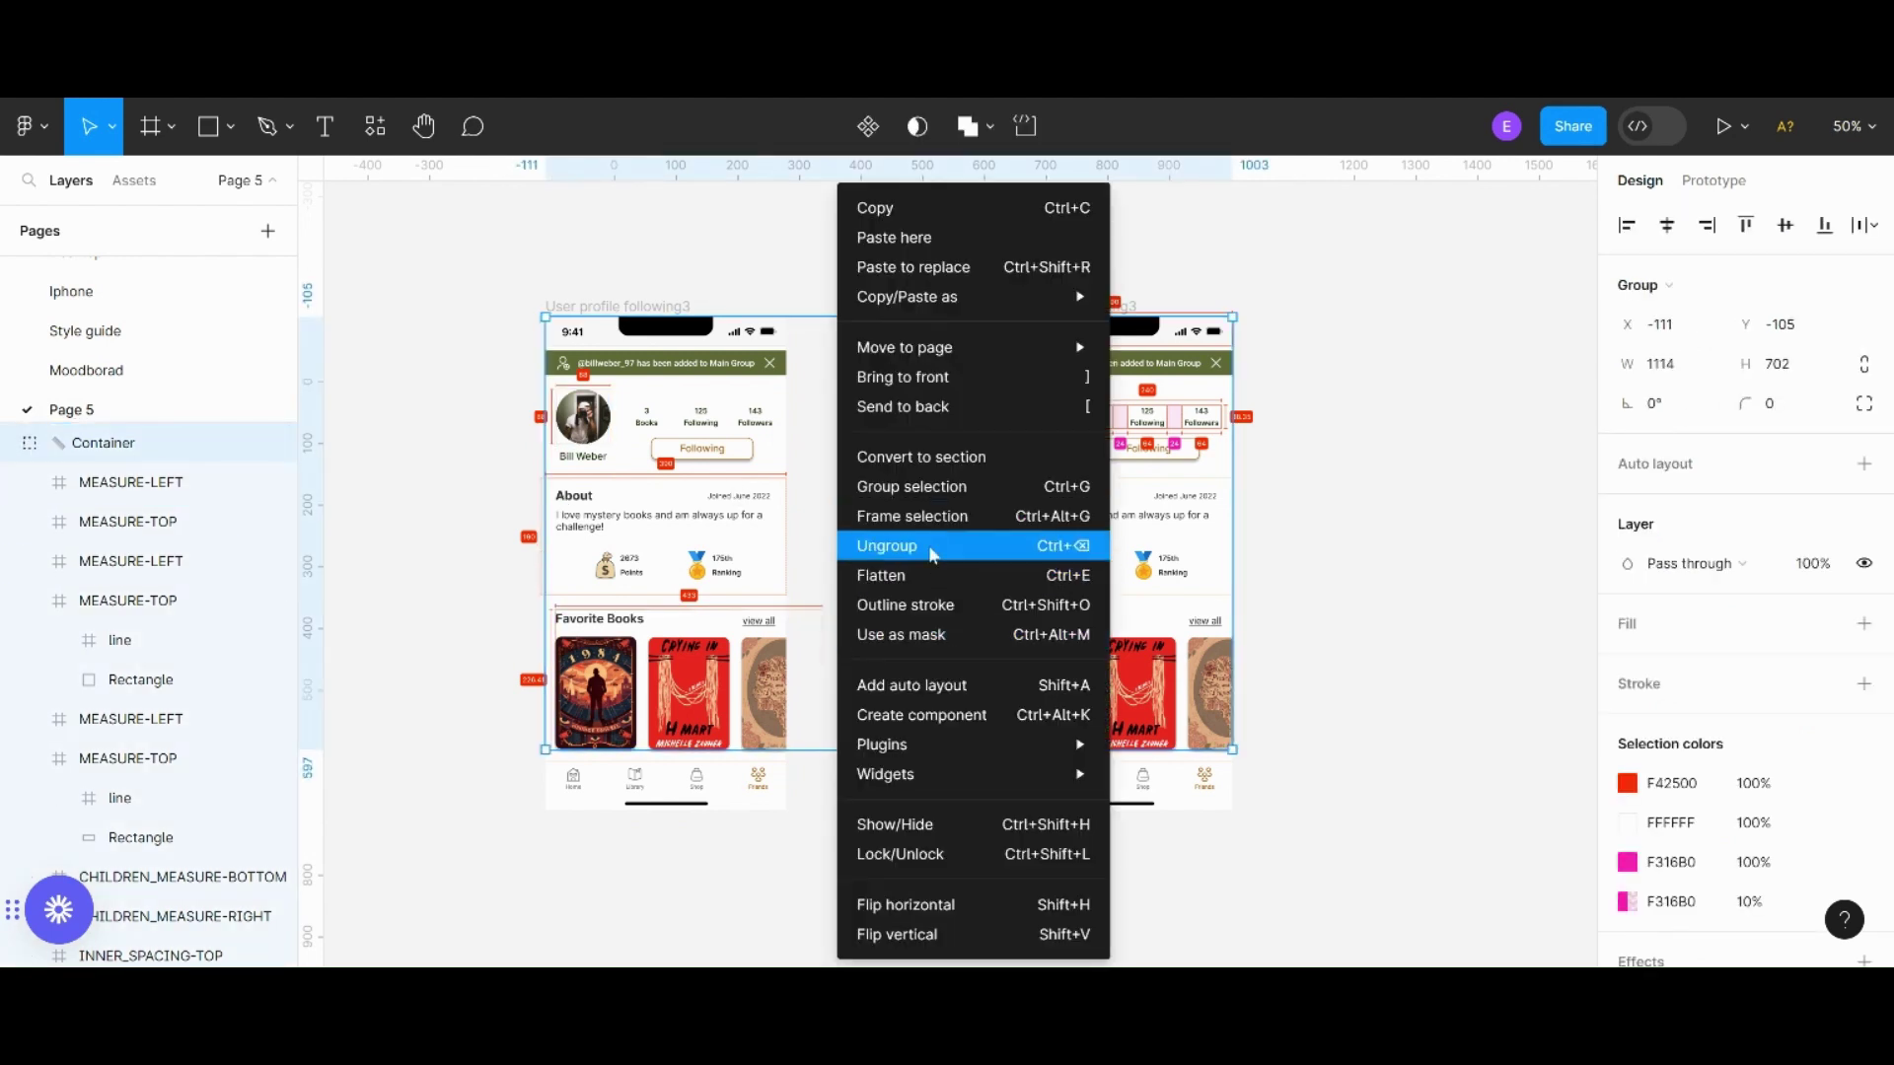
click(888, 541)
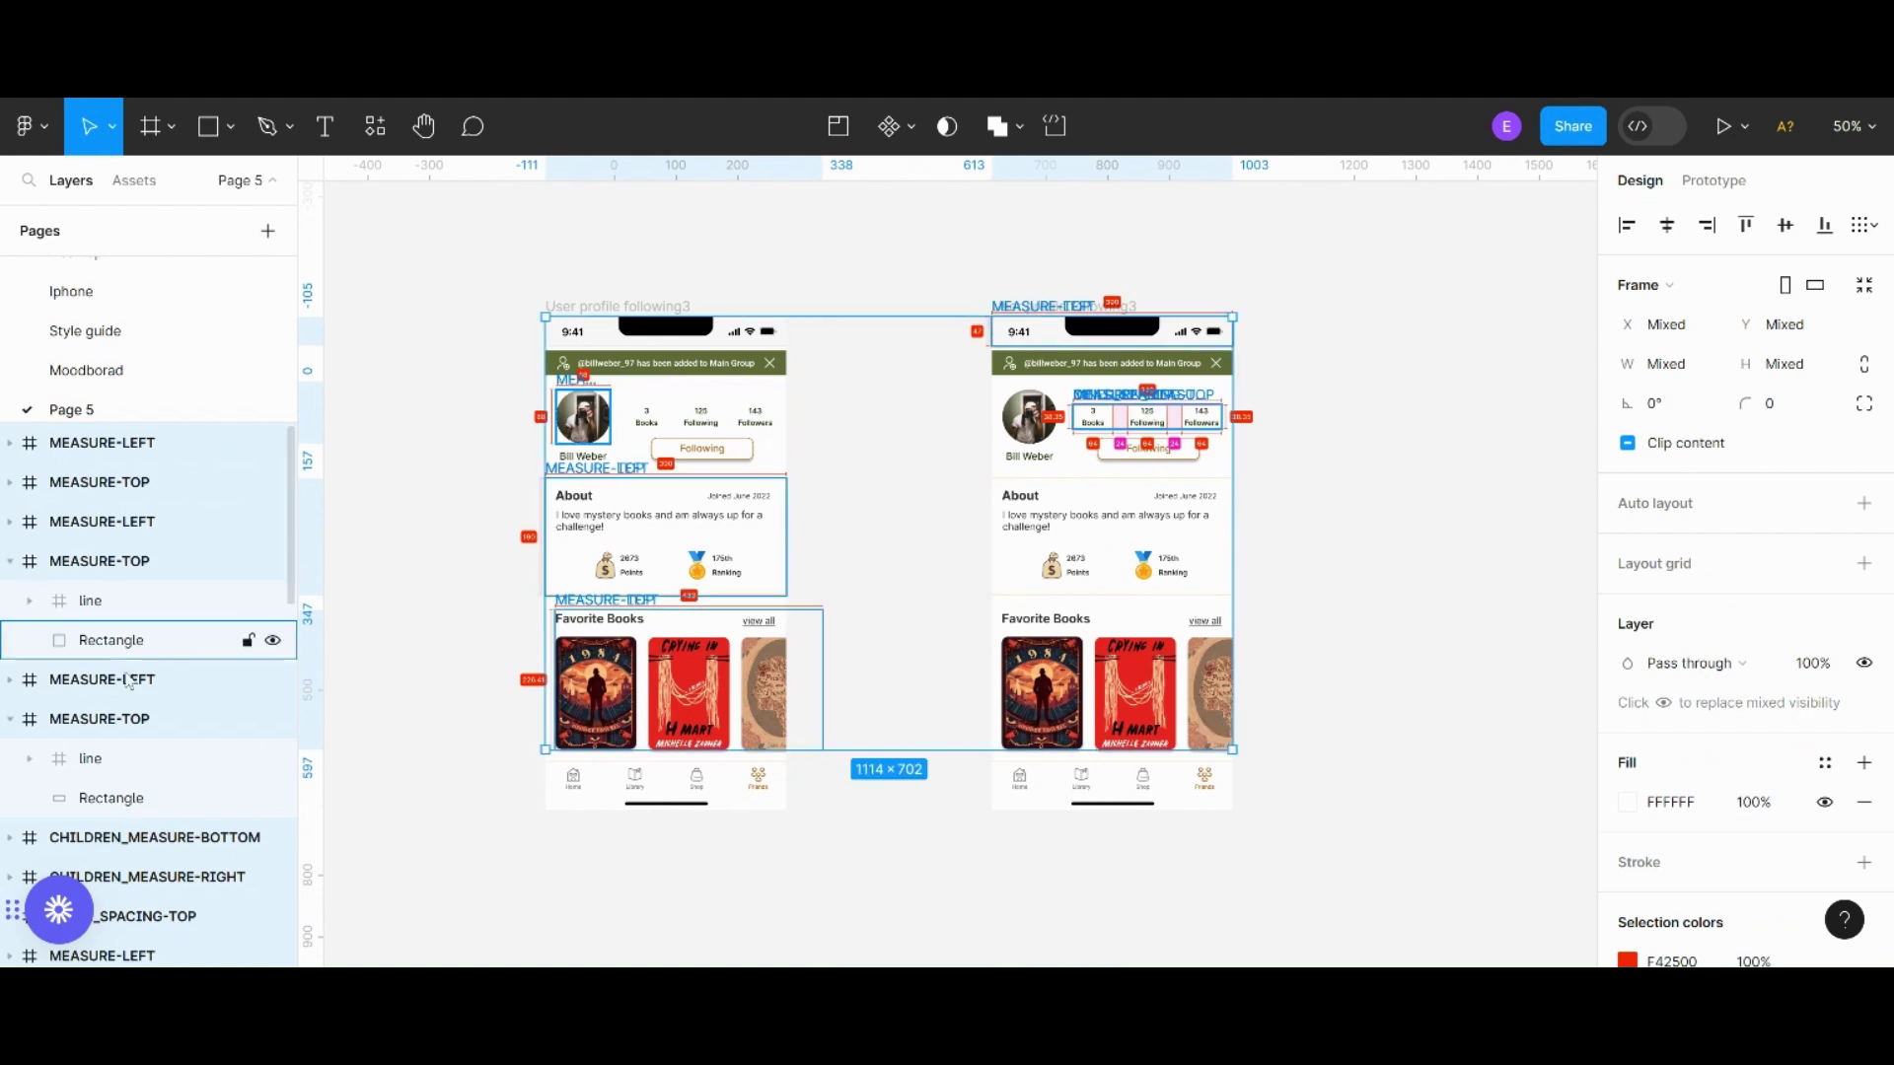
Step: Select the first profile screen with all its separate measurement marks and move them together slightly to the right
click(868, 262)
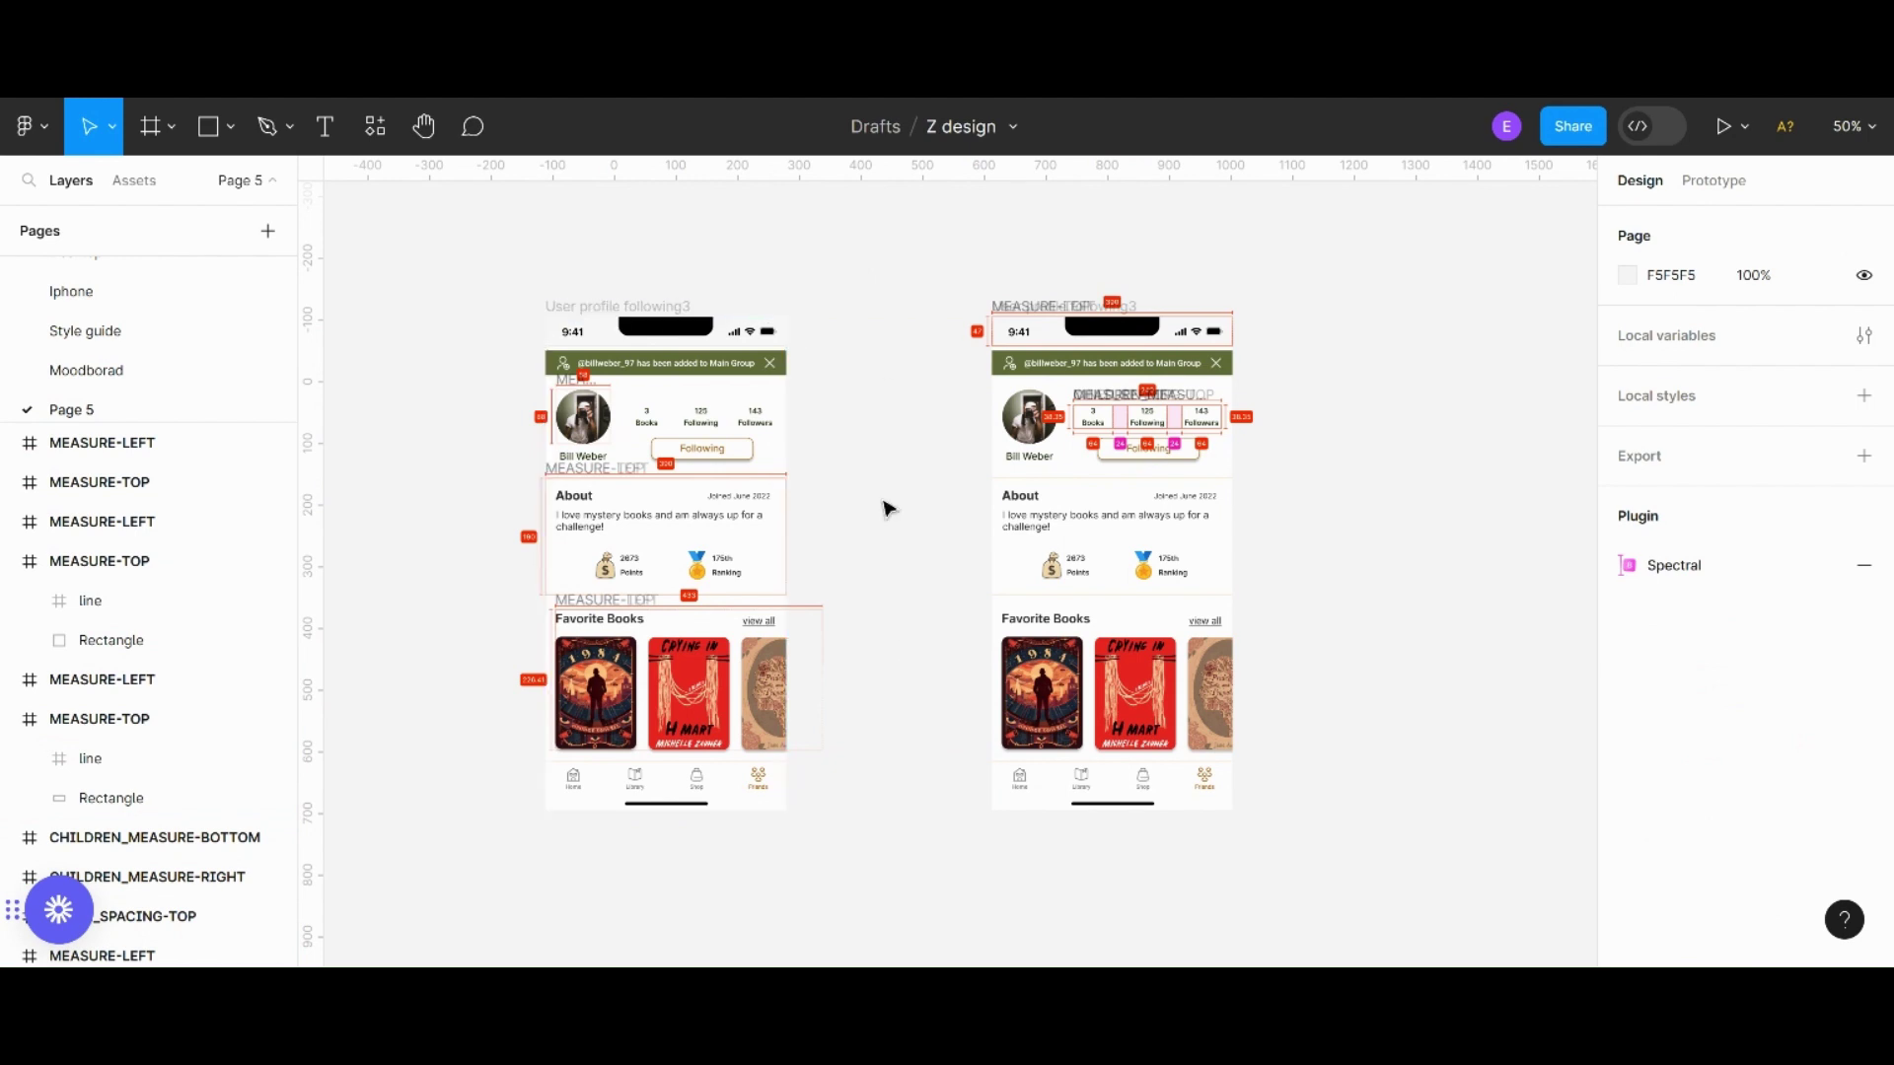
drag(479, 245, 925, 927)
click(713, 456)
drag(719, 427, 710, 489)
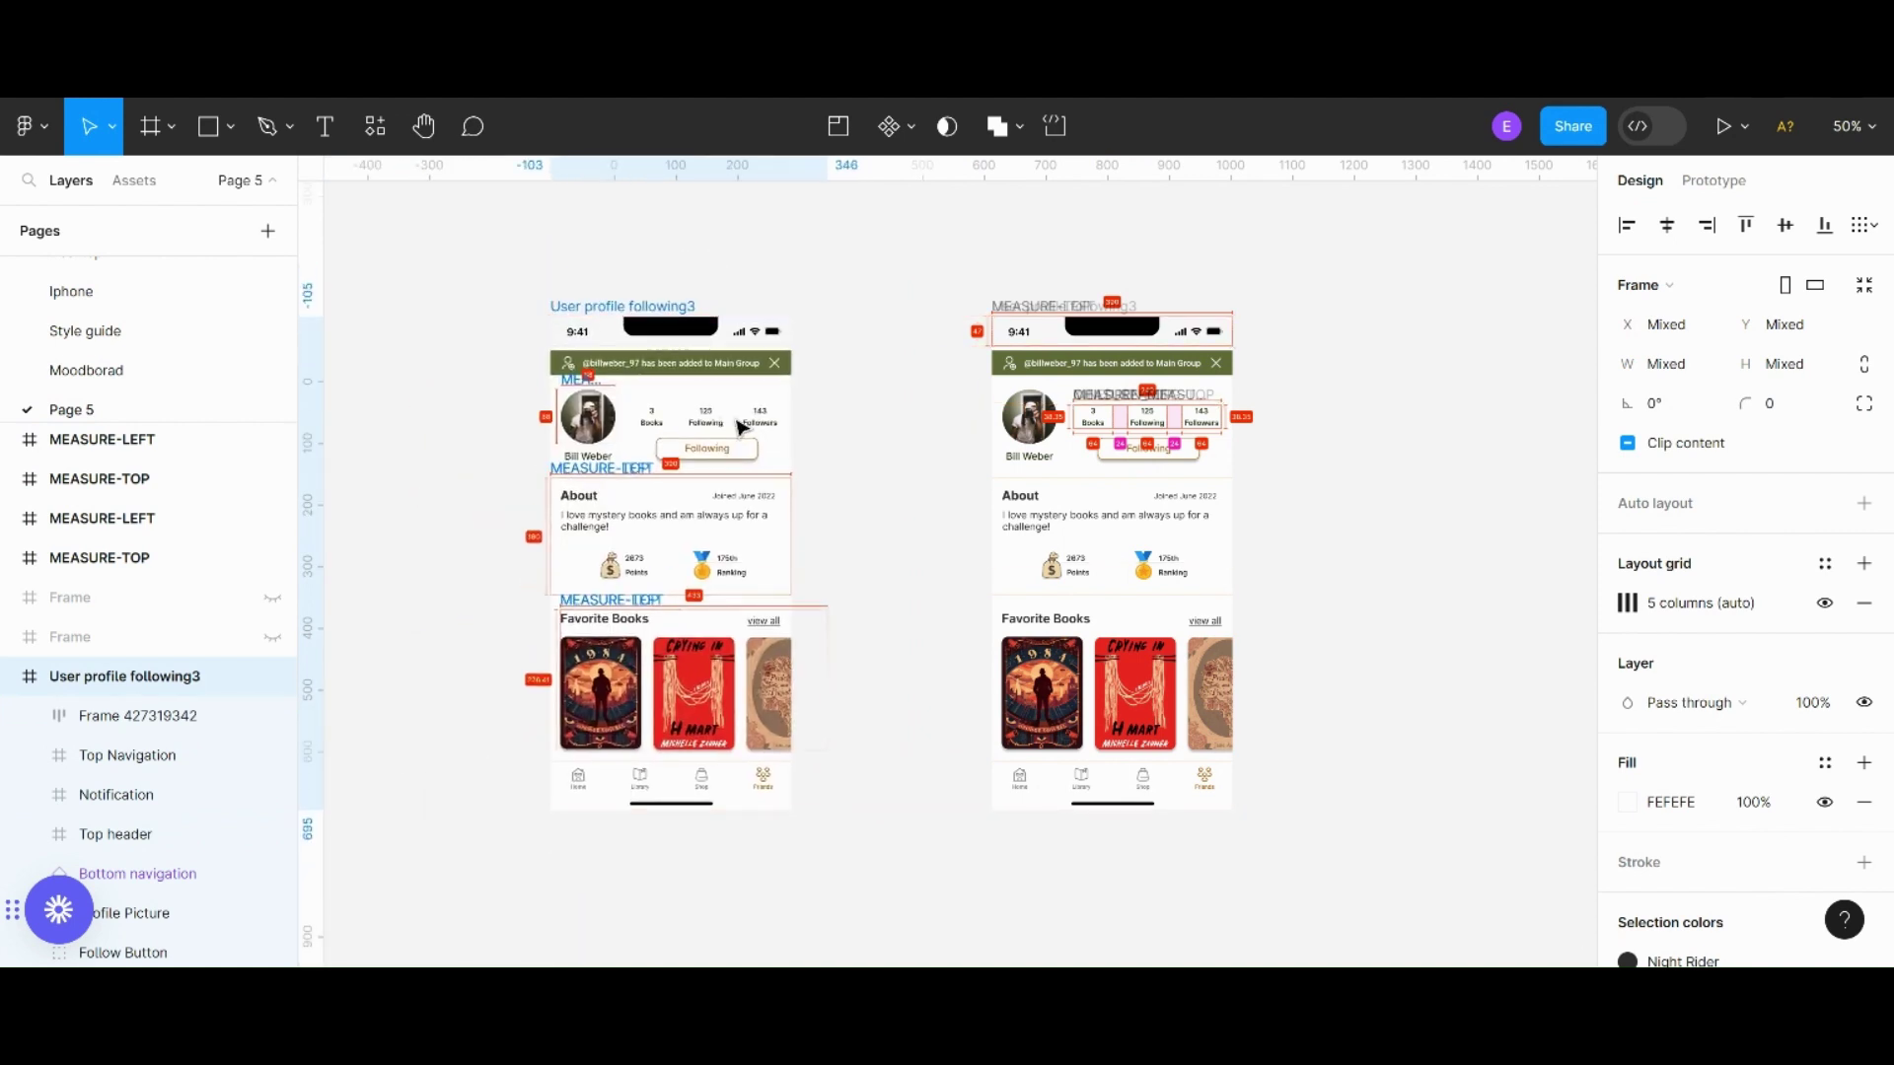
click(964, 439)
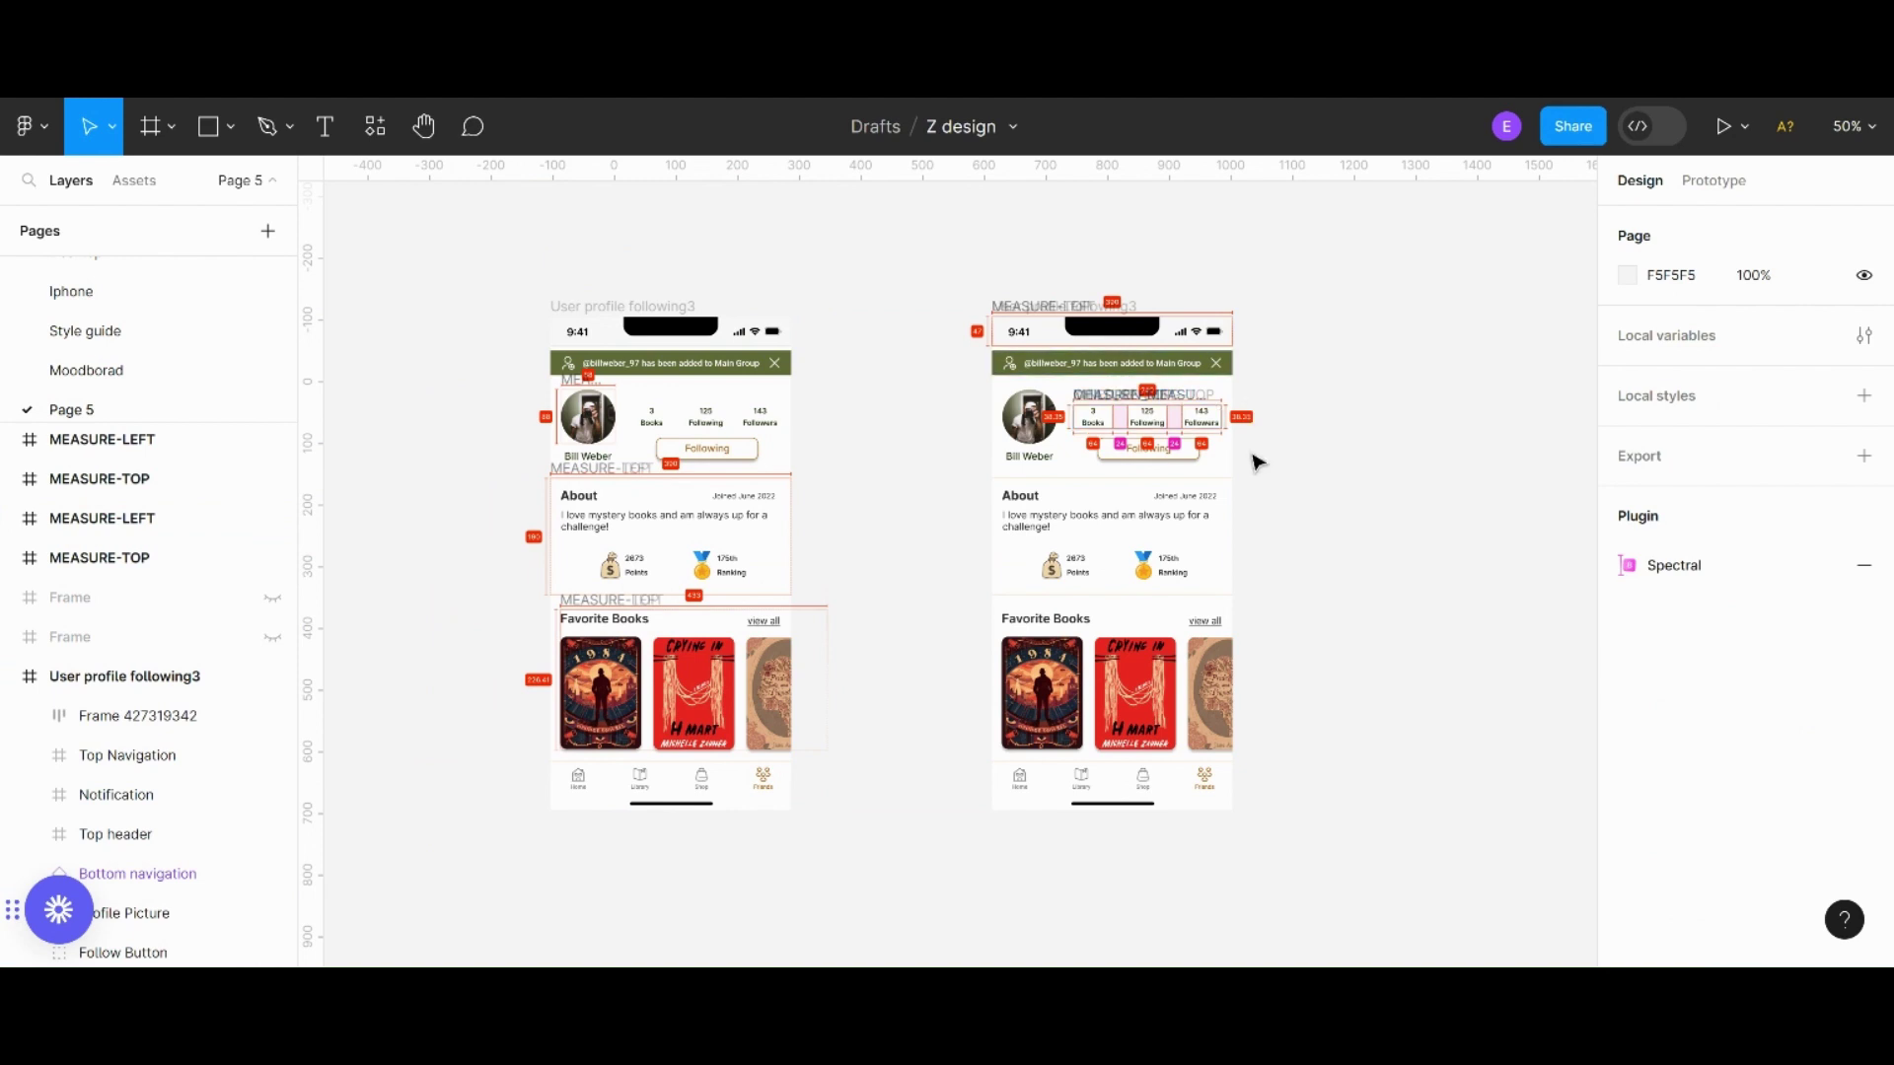
Step: Select the second profile screen together with its measurement marks and wrap the whole selection in a new frame
drag(963, 271, 1337, 880)
right_click(1120, 510)
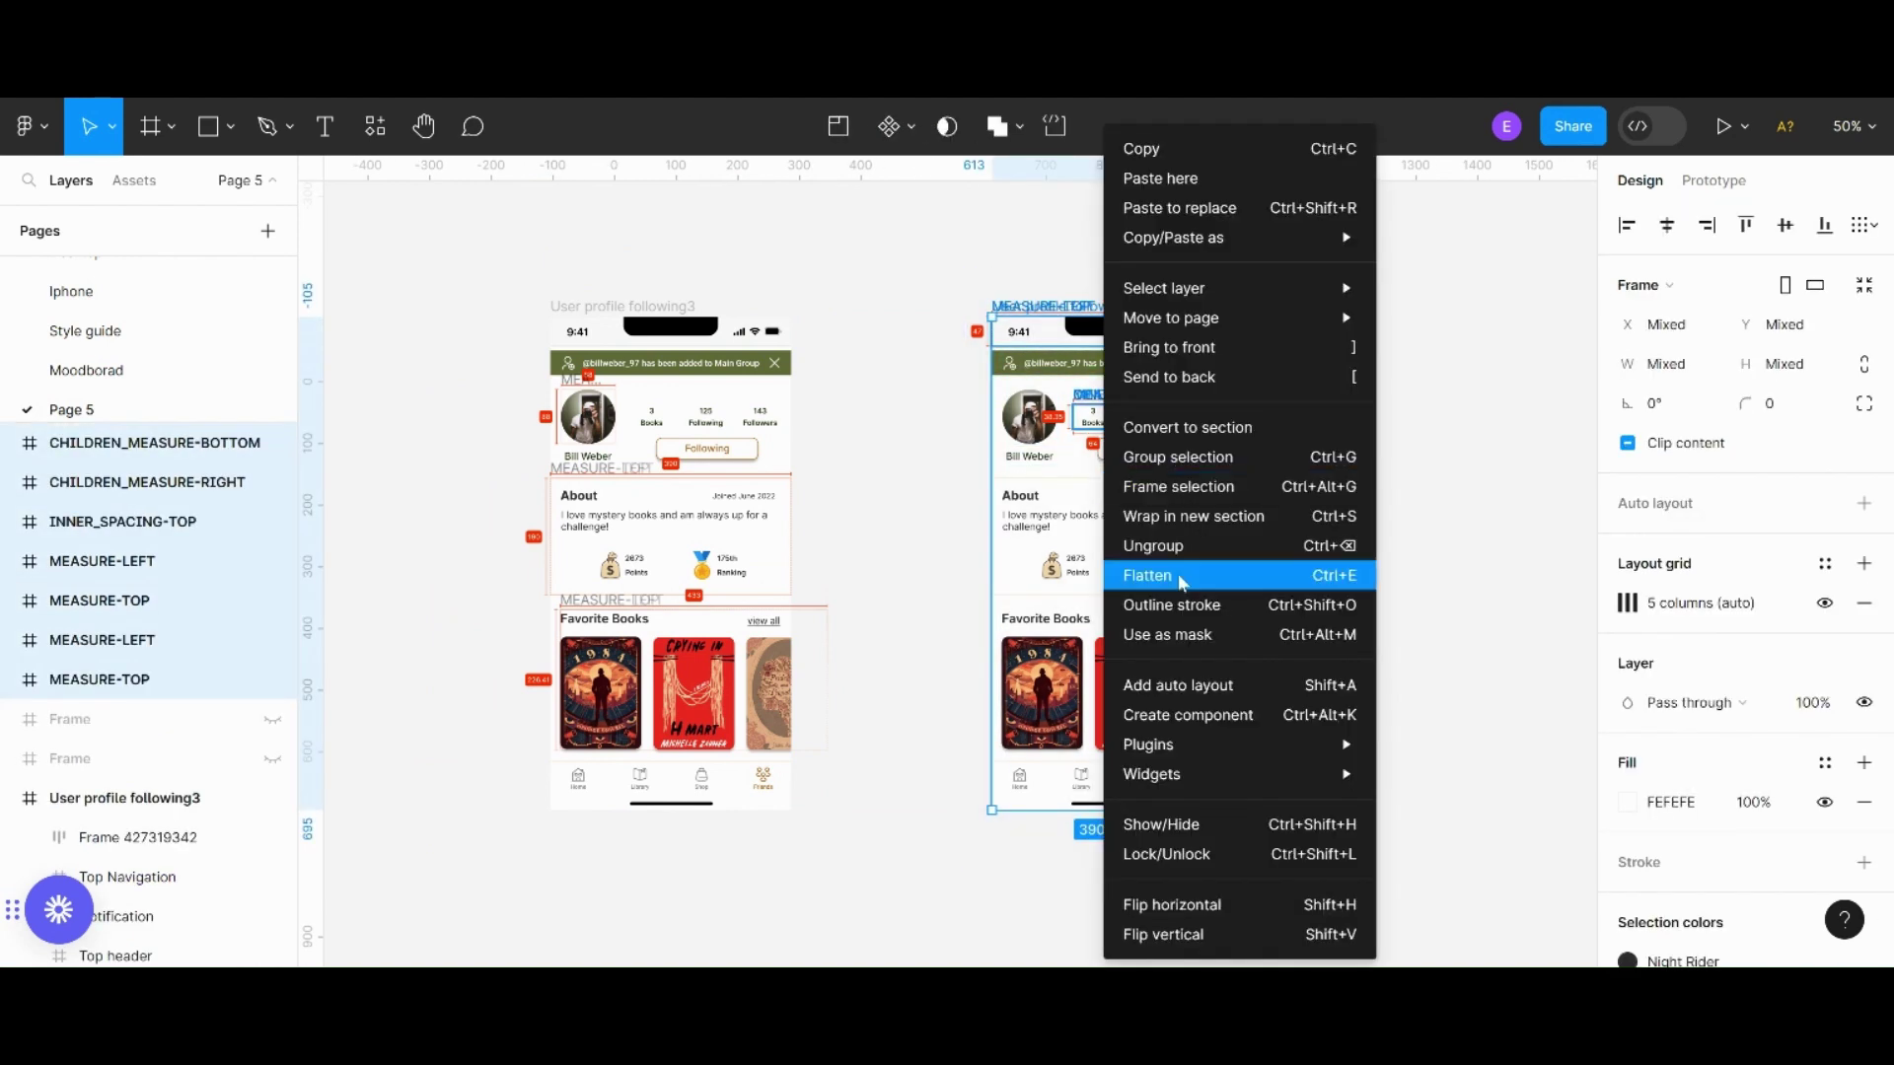
click(1497, 332)
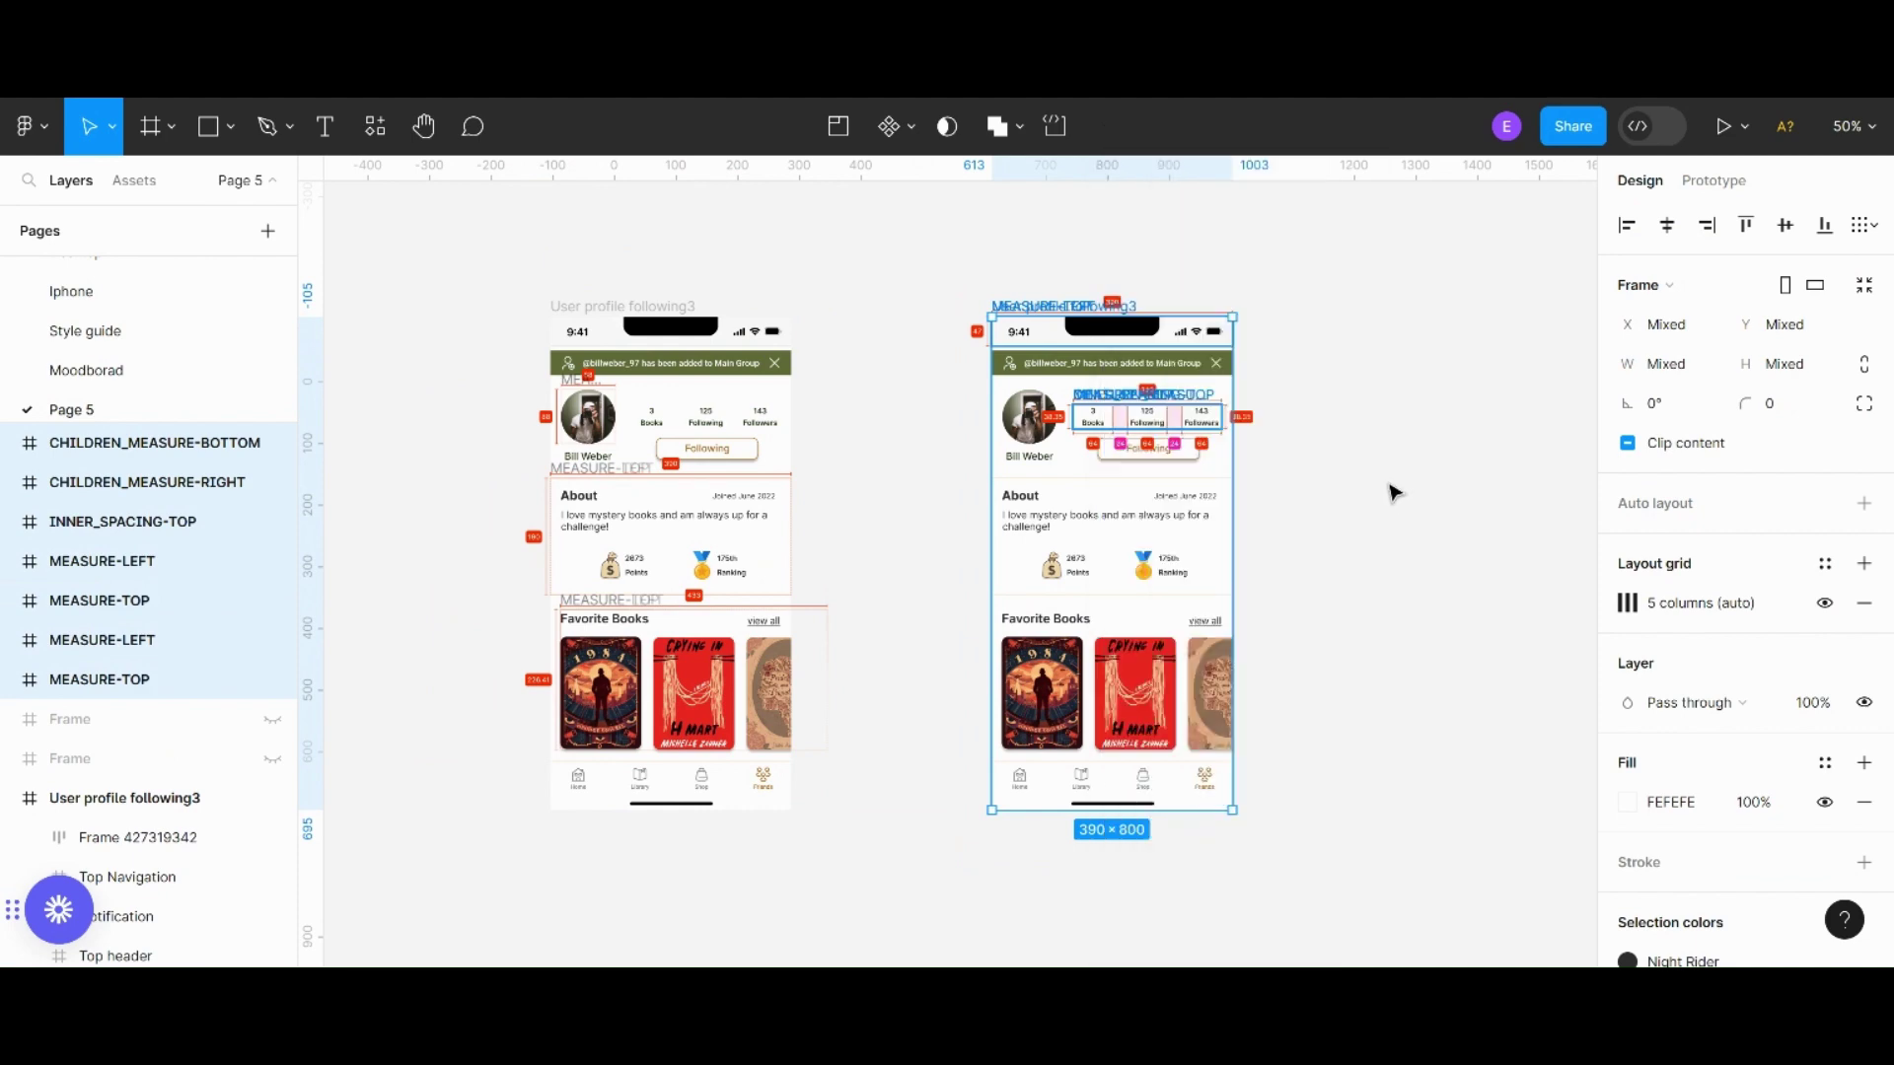
key(shift+0)
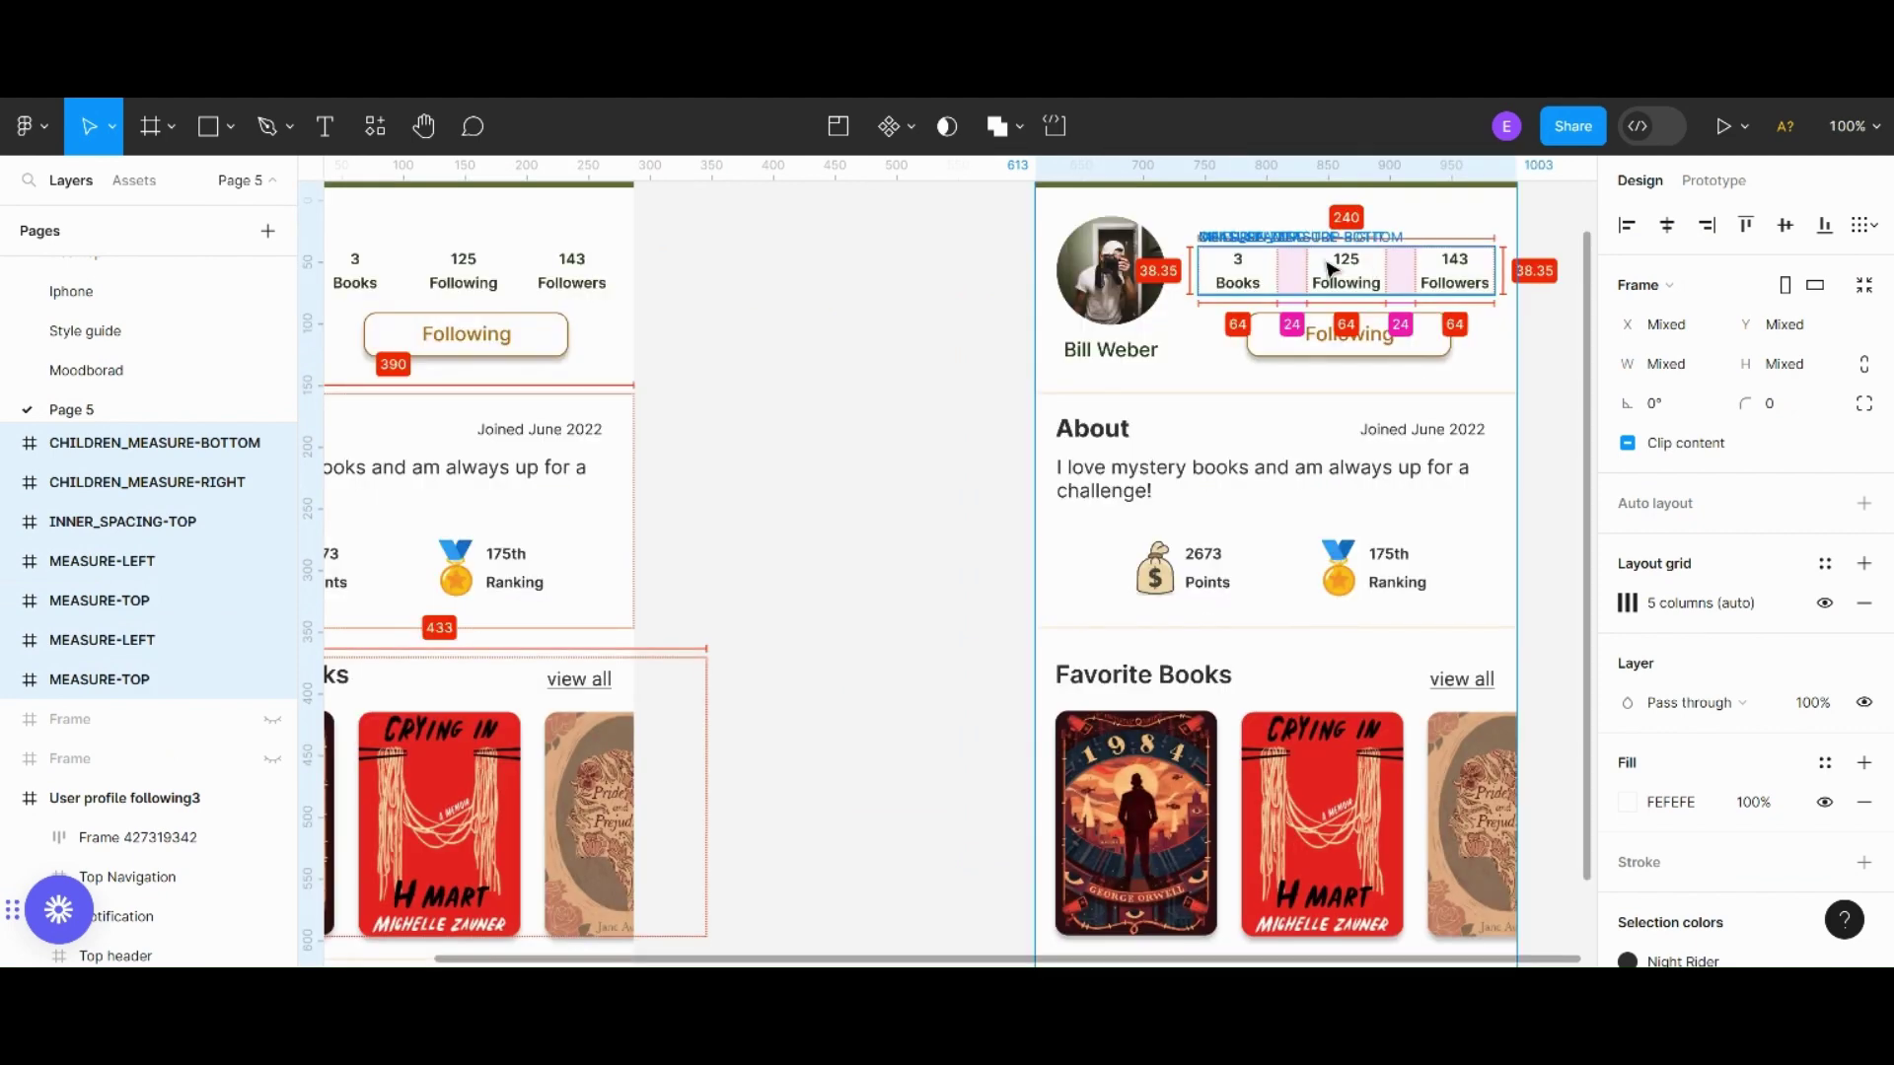
scroll(1318, 589, up, 3)
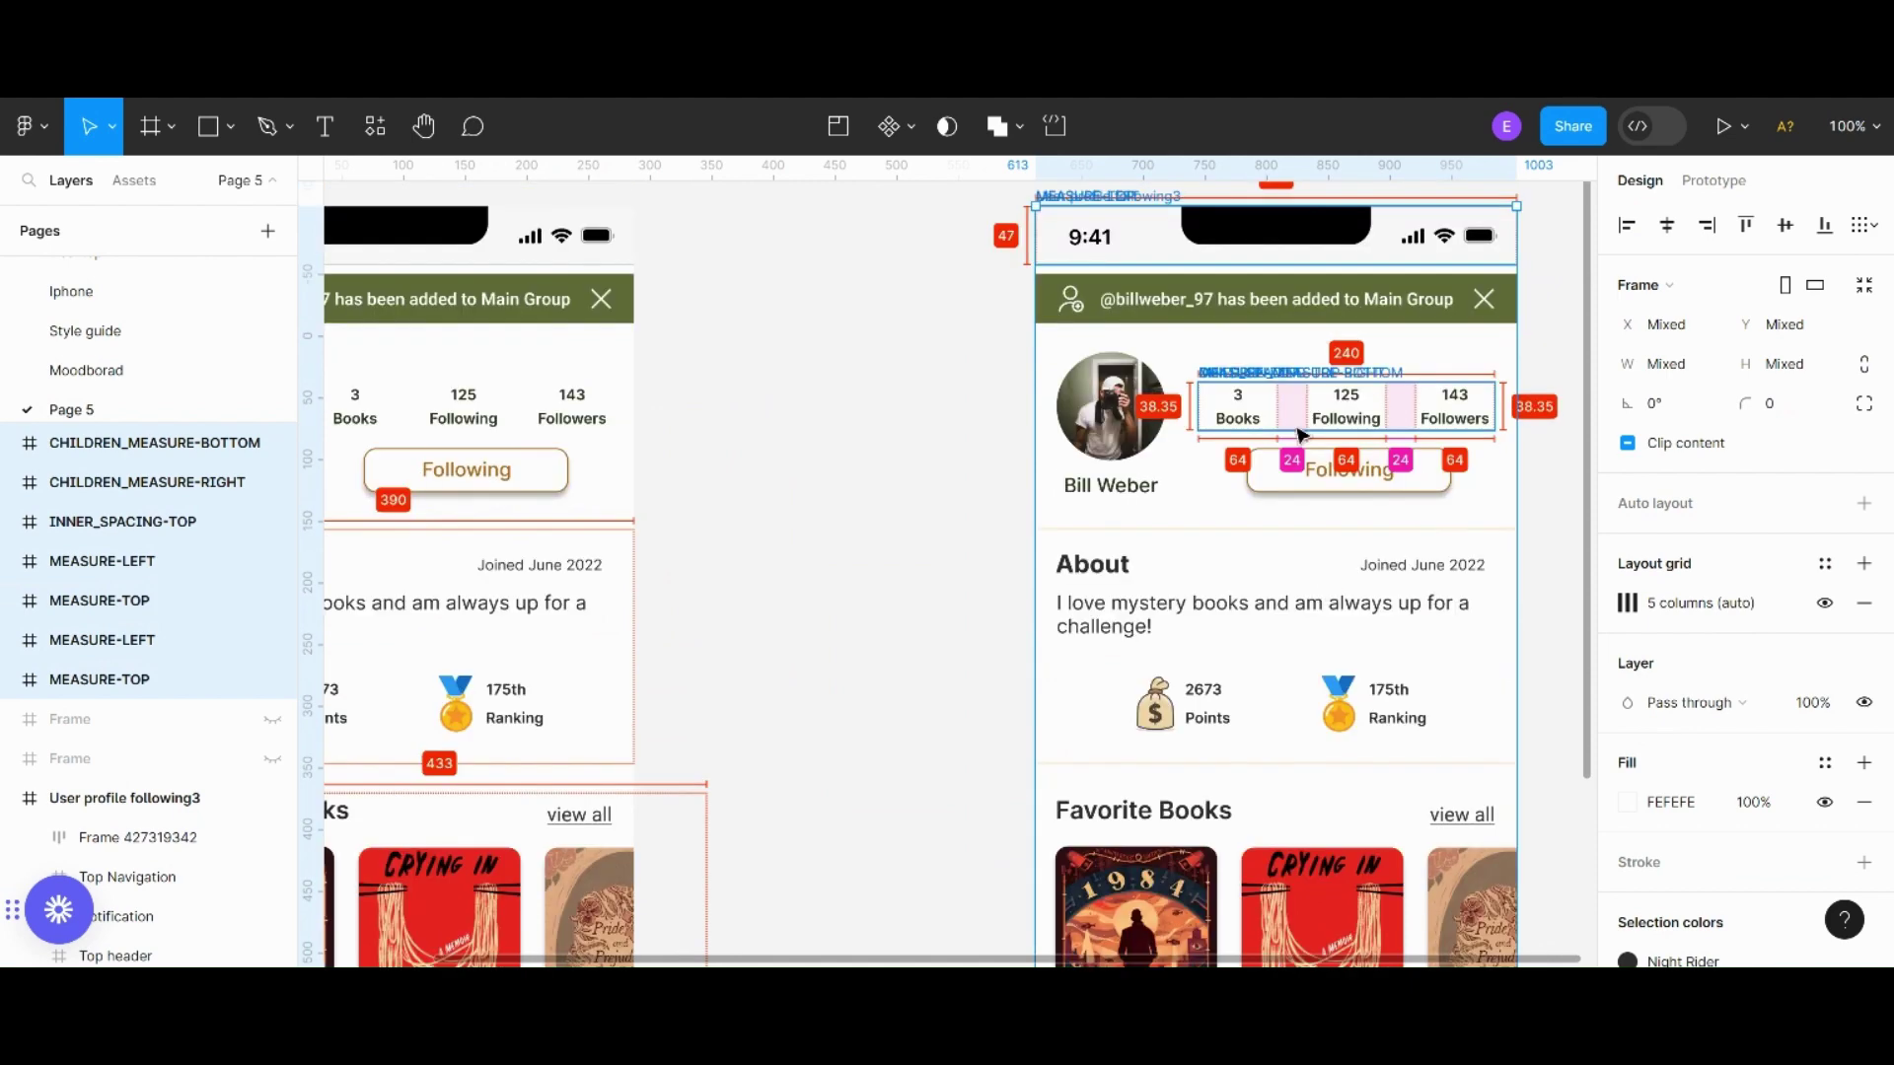
scroll(1308, 378, up, 2)
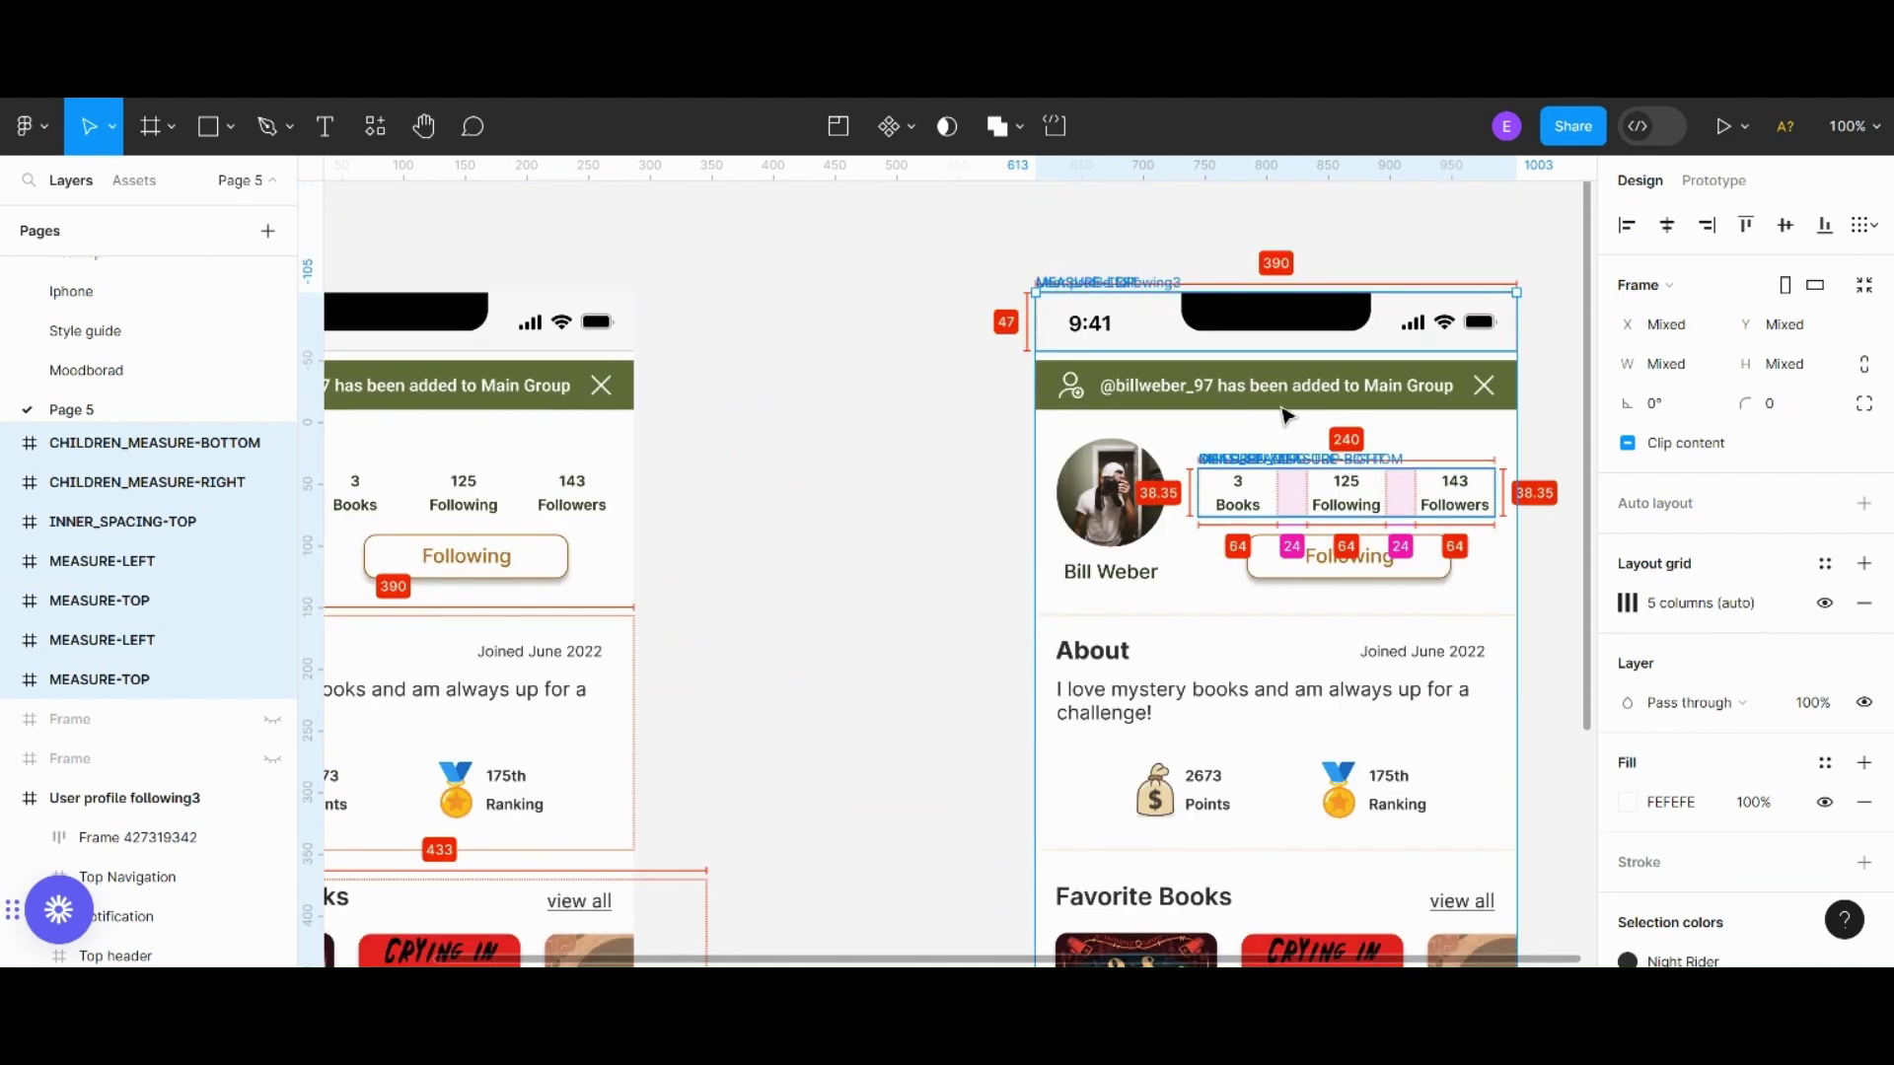
key(minus)
drag(962, 363, 1321, 863)
right_click(1129, 853)
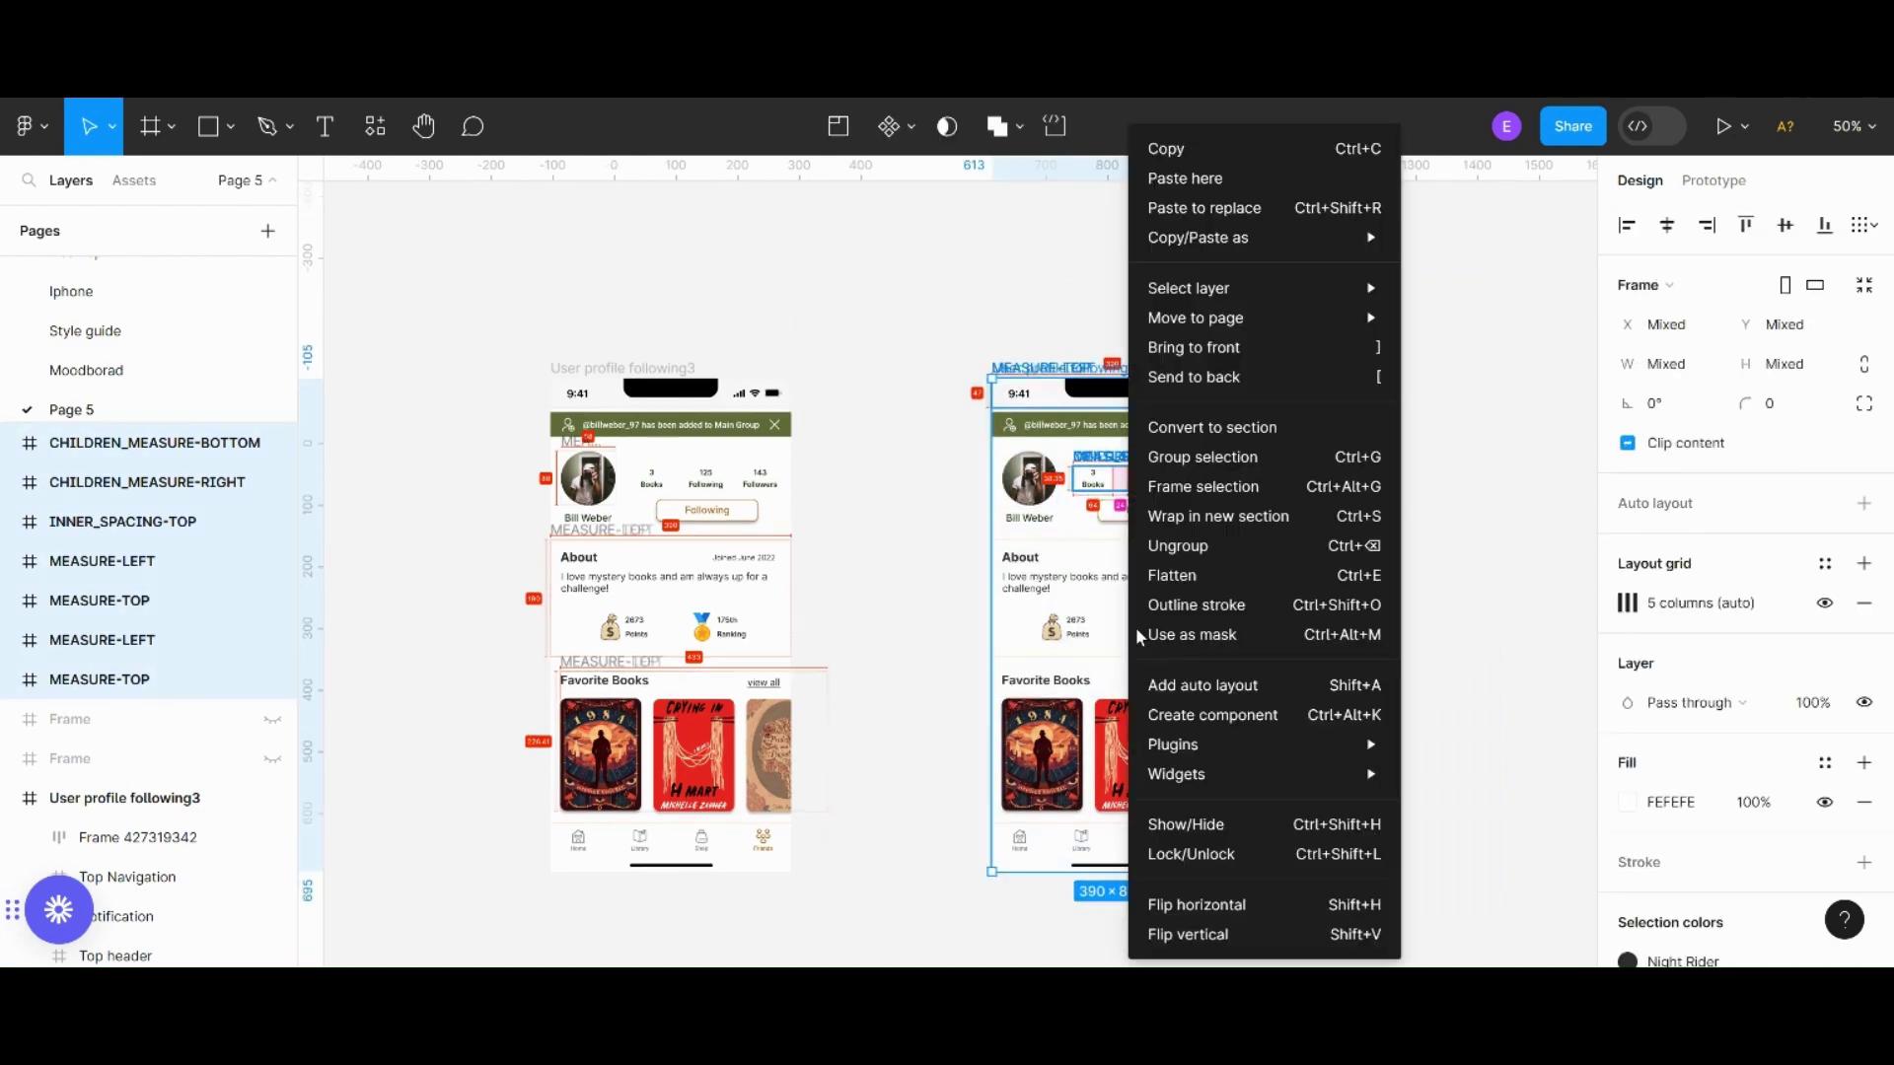
click(1223, 488)
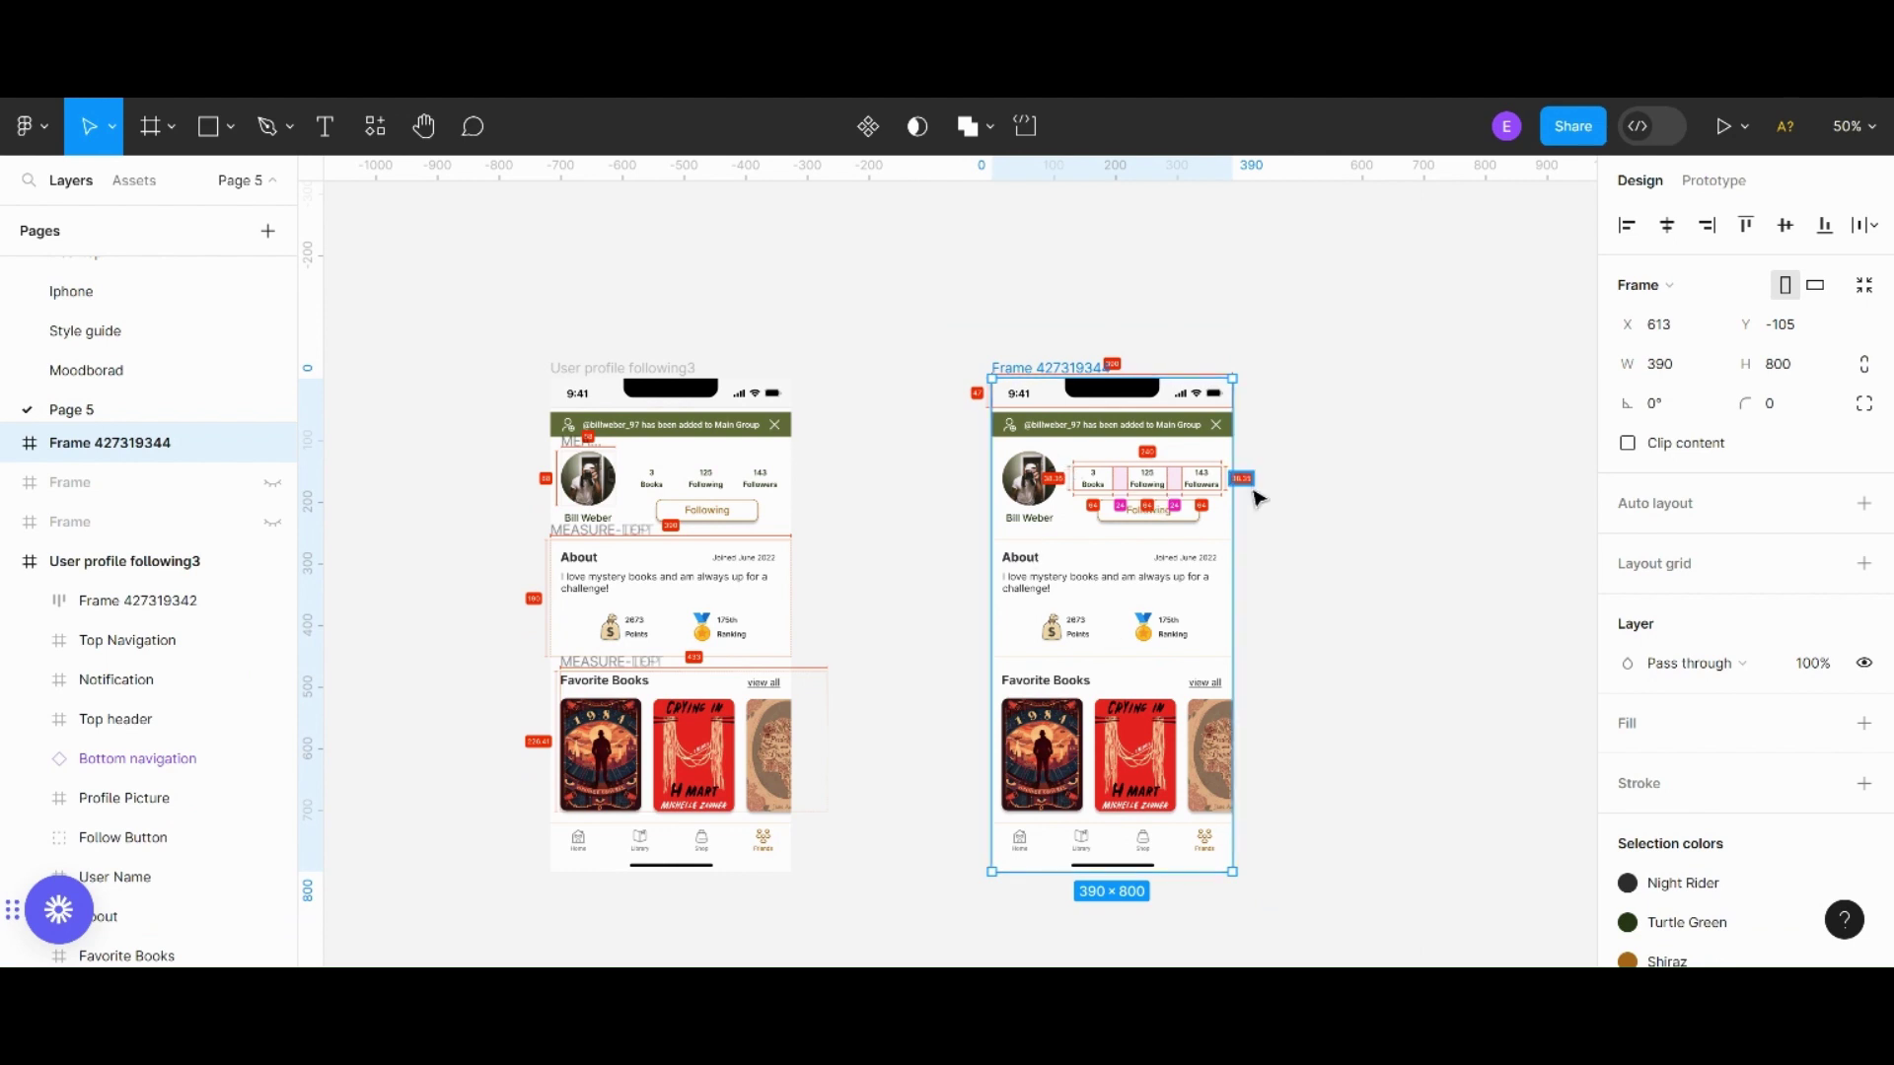
Step: Rename the new frame around the second profile screen to "following version 3"
double_click(1057, 366)
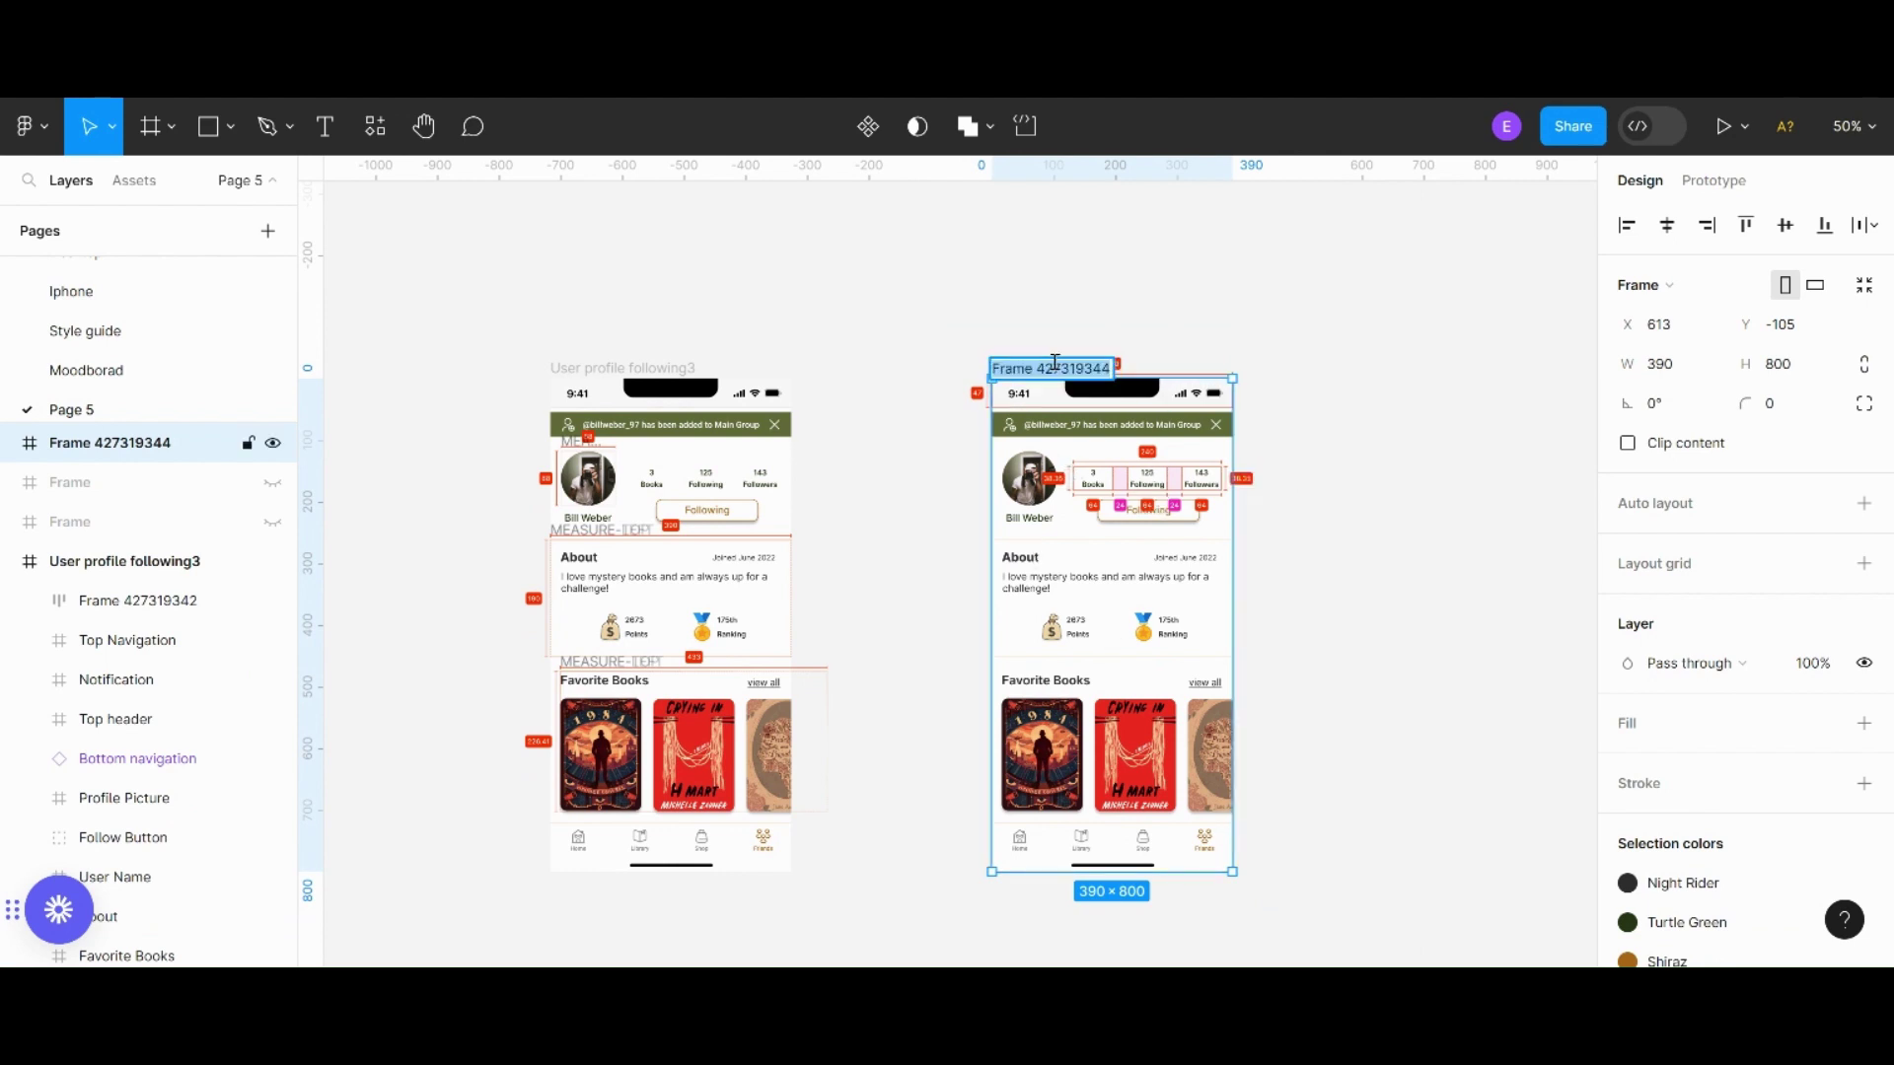
text(following version 3)
click(1149, 342)
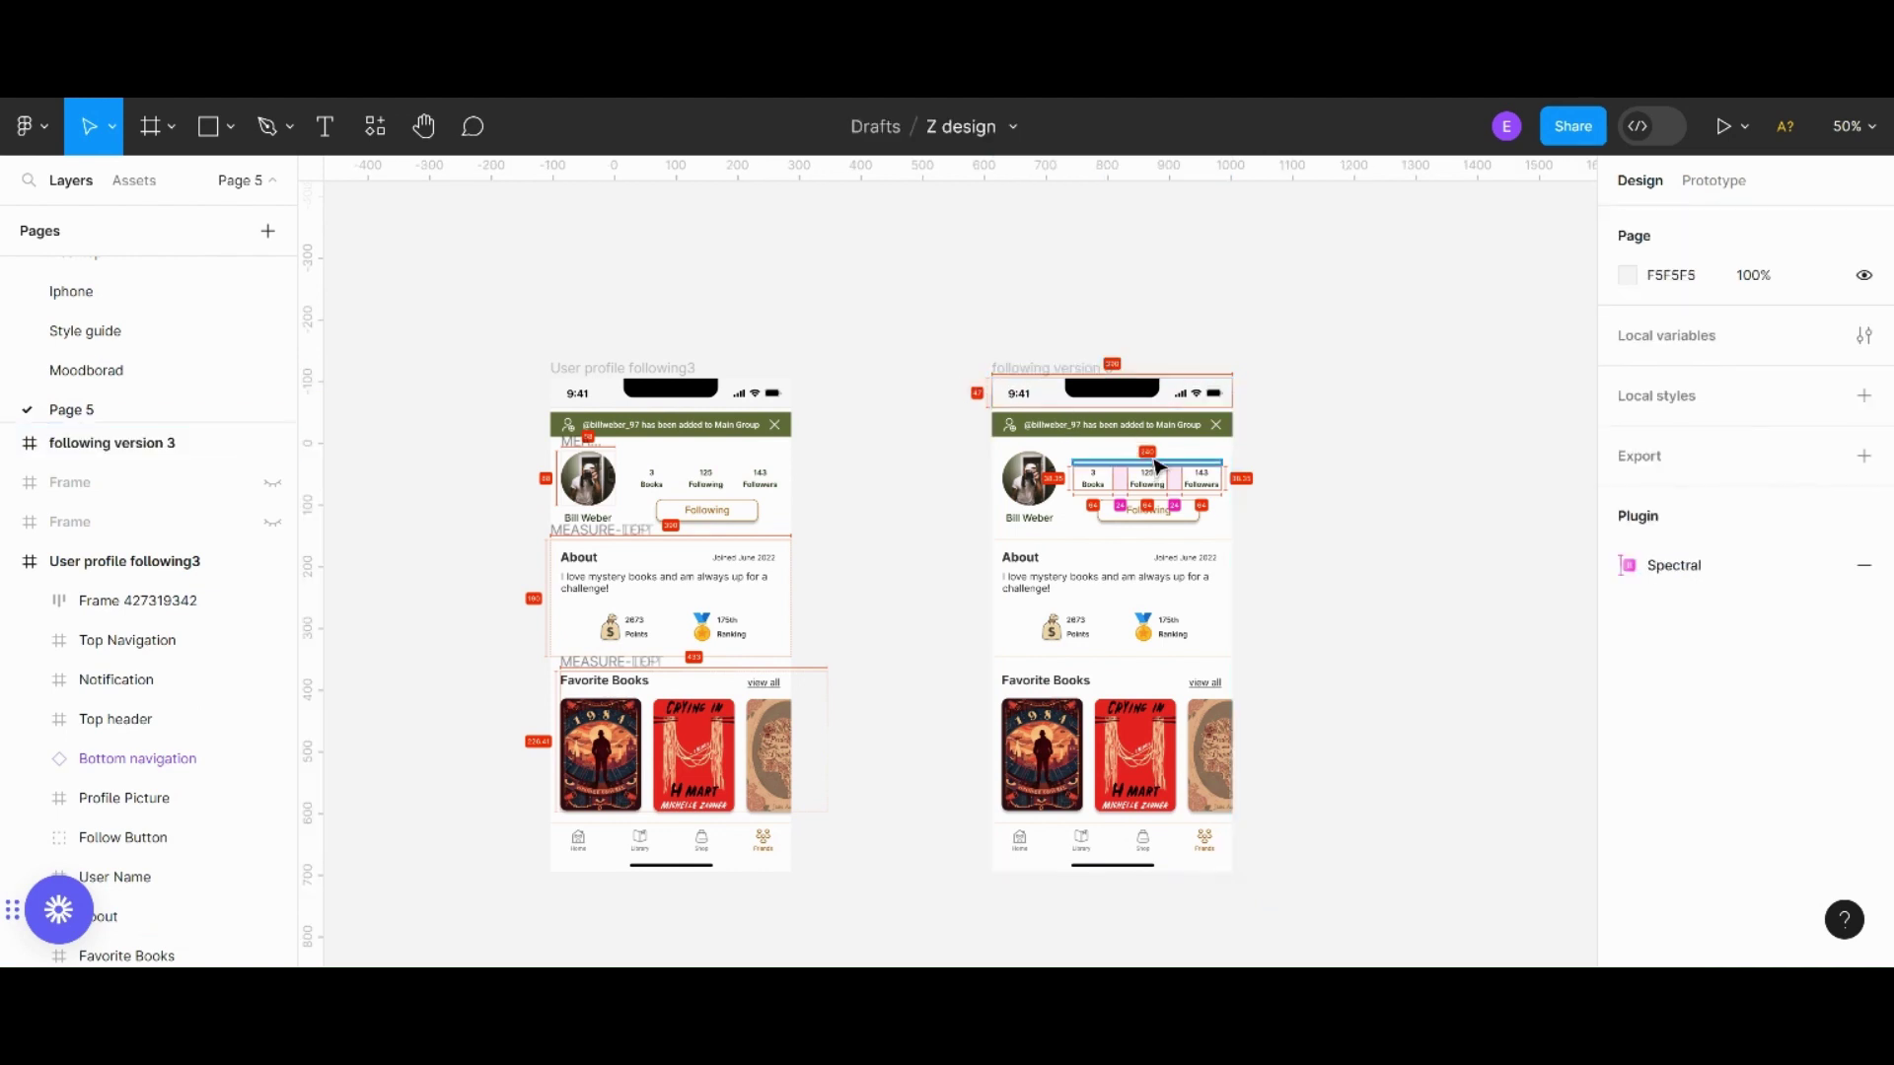
Step: Move the following version 3 frame with its measurement marks a little up and to the right on the canvas
click(1032, 372)
drag(982, 355, 1027, 350)
drag(1139, 459, 1131, 424)
click(1416, 487)
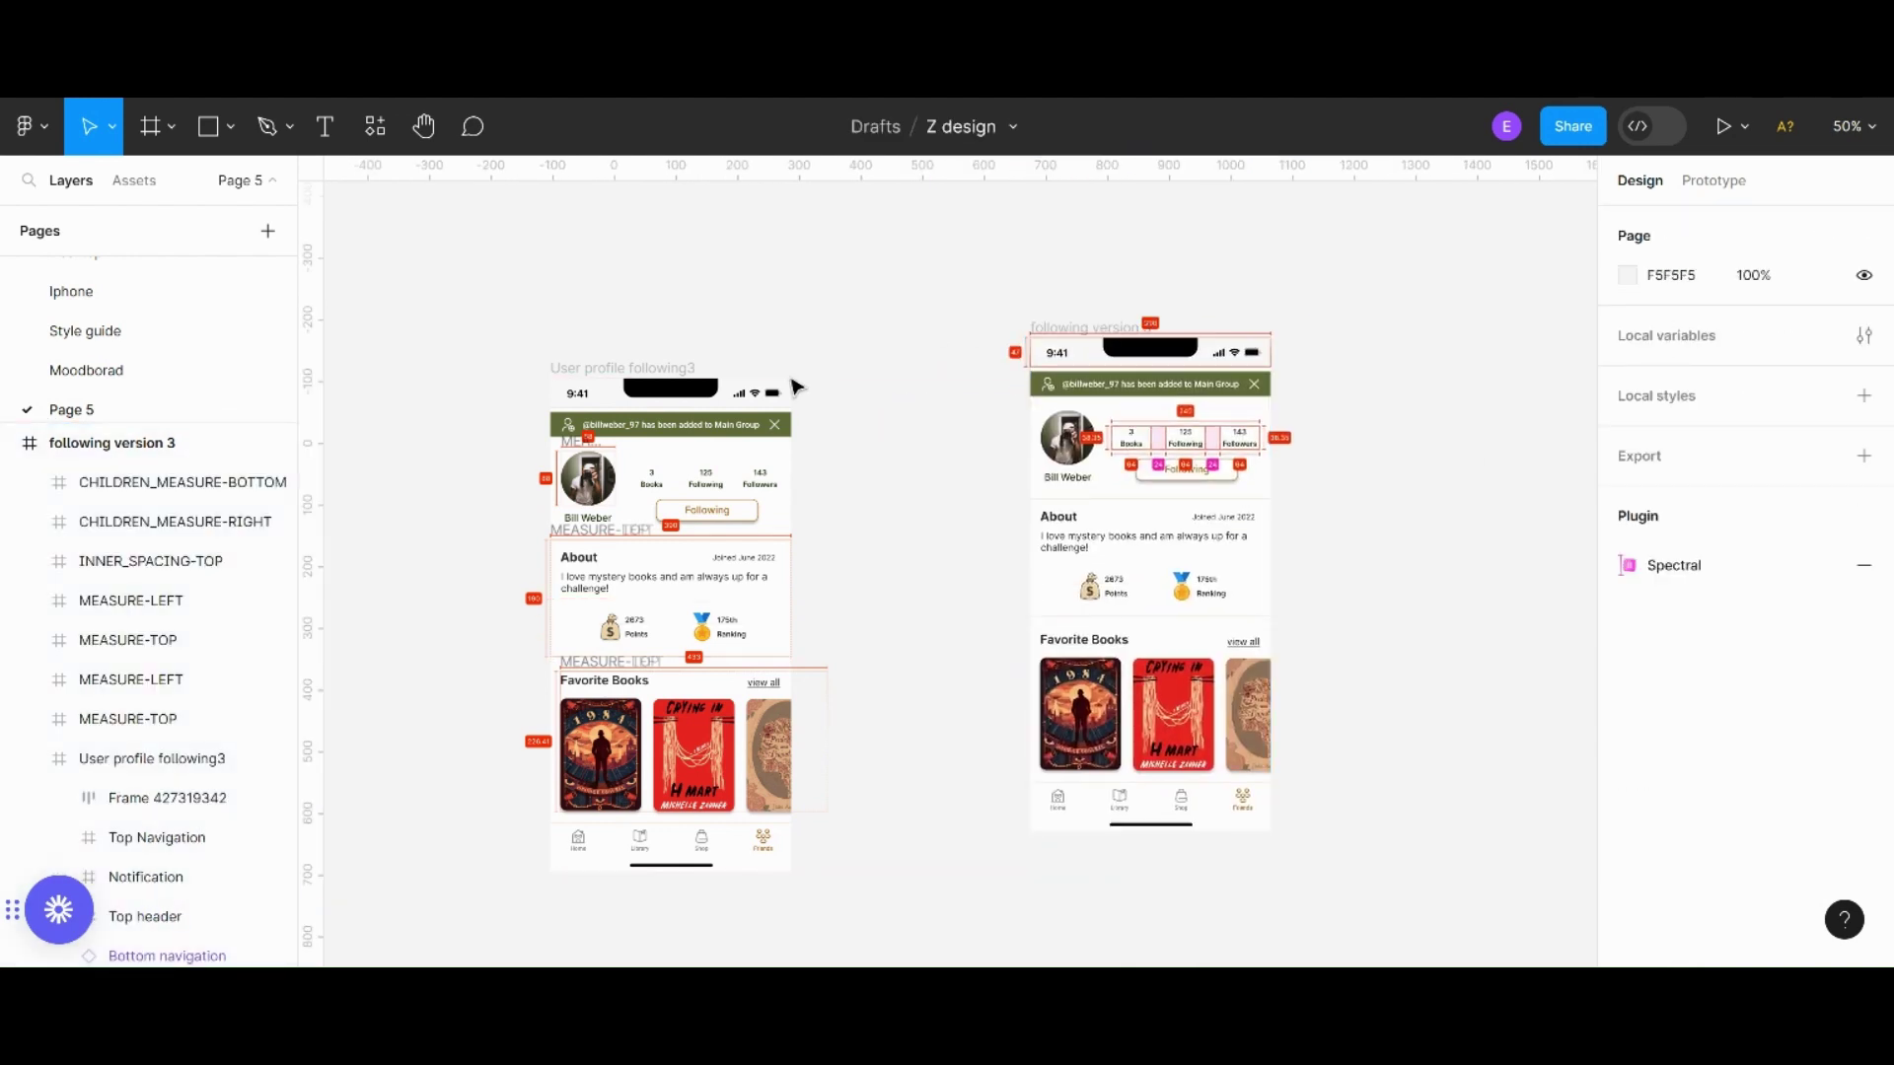